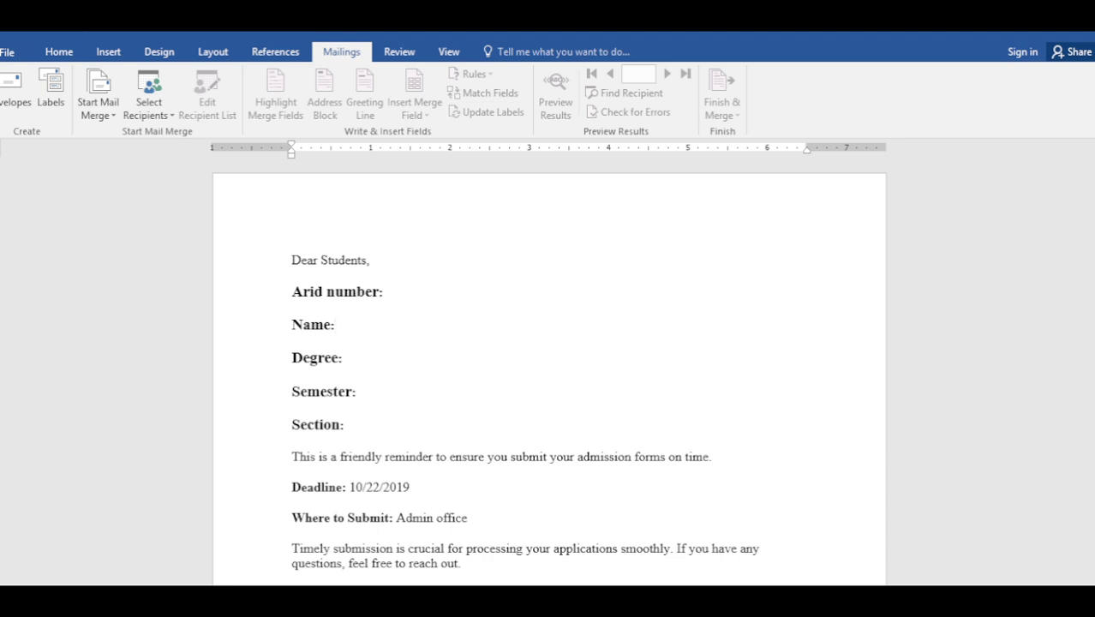
- Link the letter to the existing recipient list "source" on the Desktop, using Sheet1$ with the first row as column headers
click(149, 94)
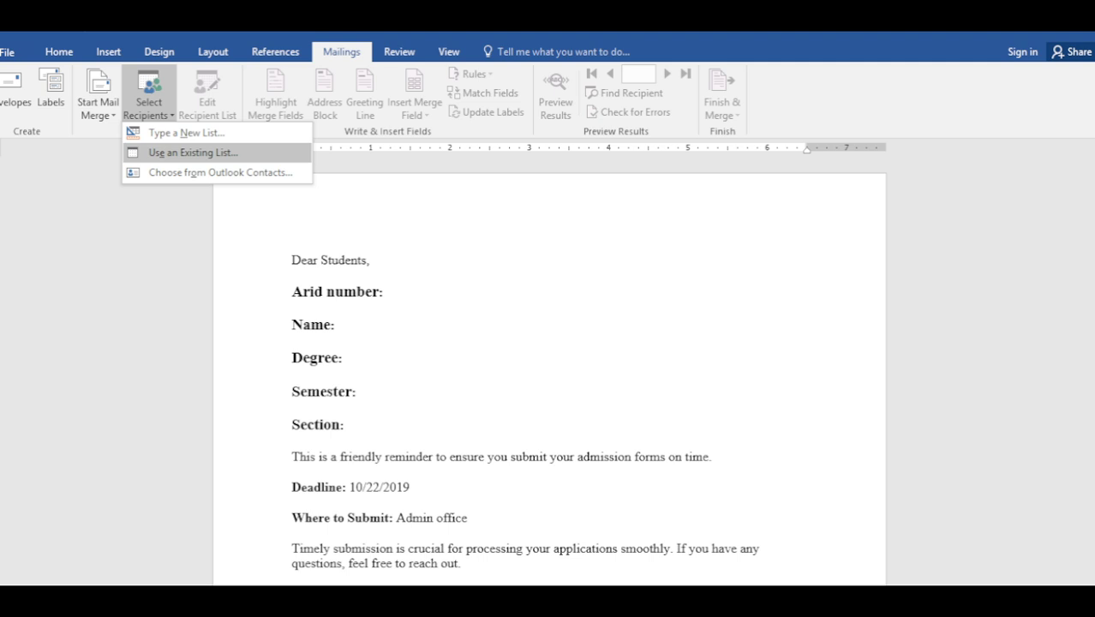
click(193, 152)
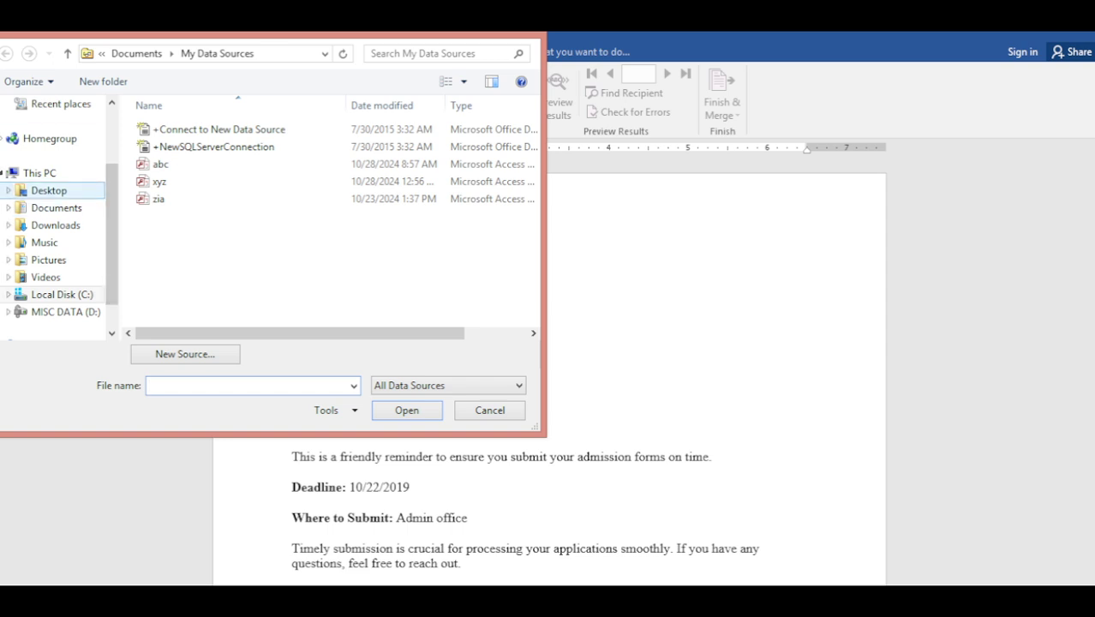
click(49, 191)
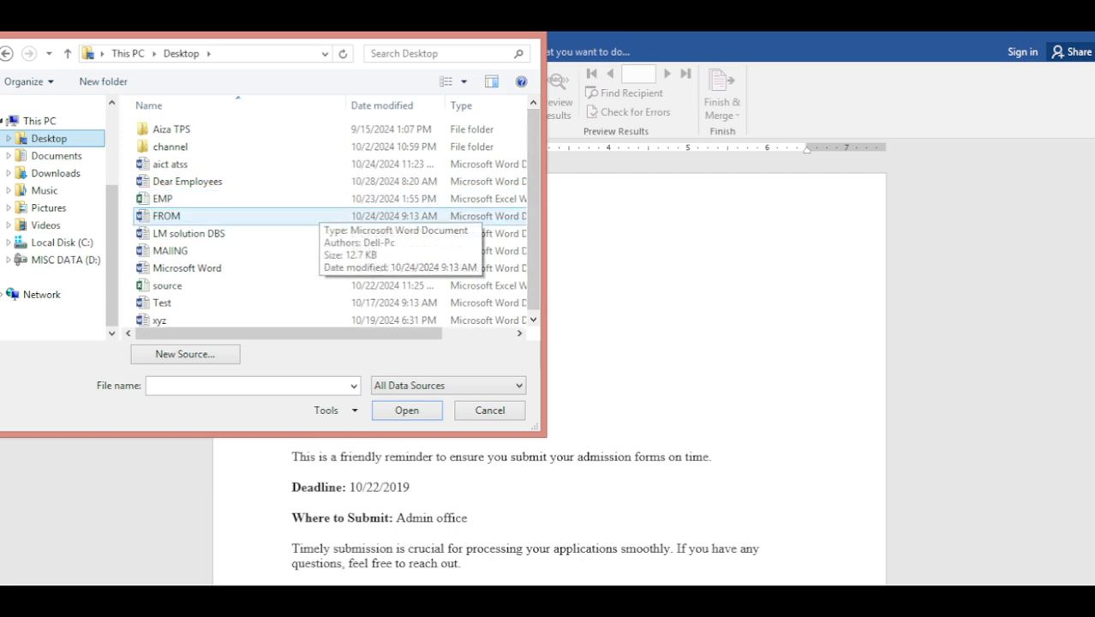
click(244, 285)
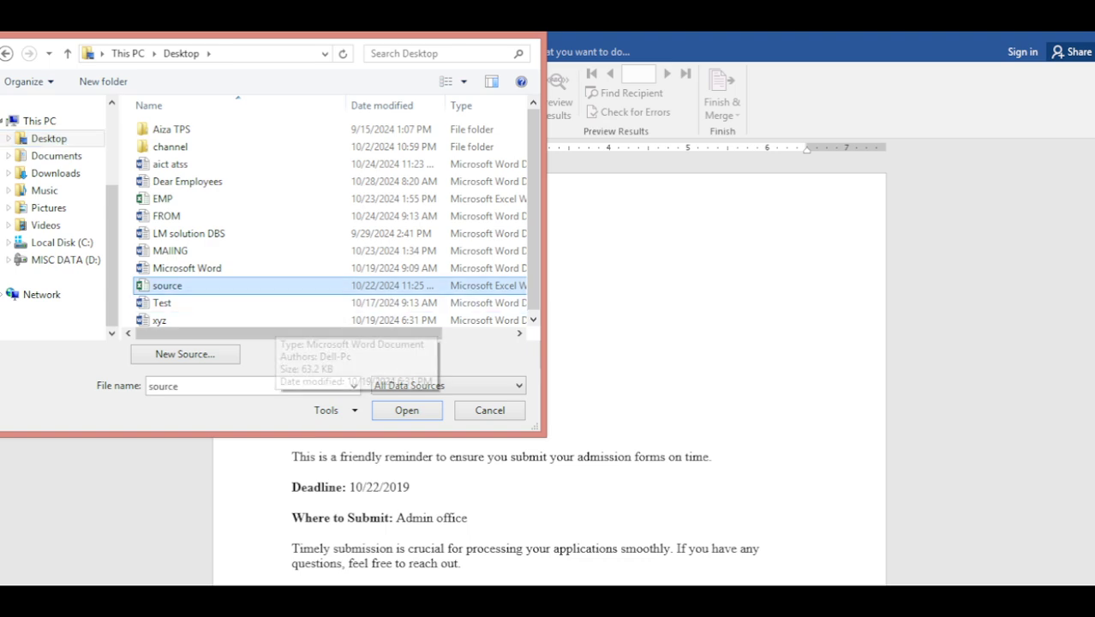
click(407, 411)
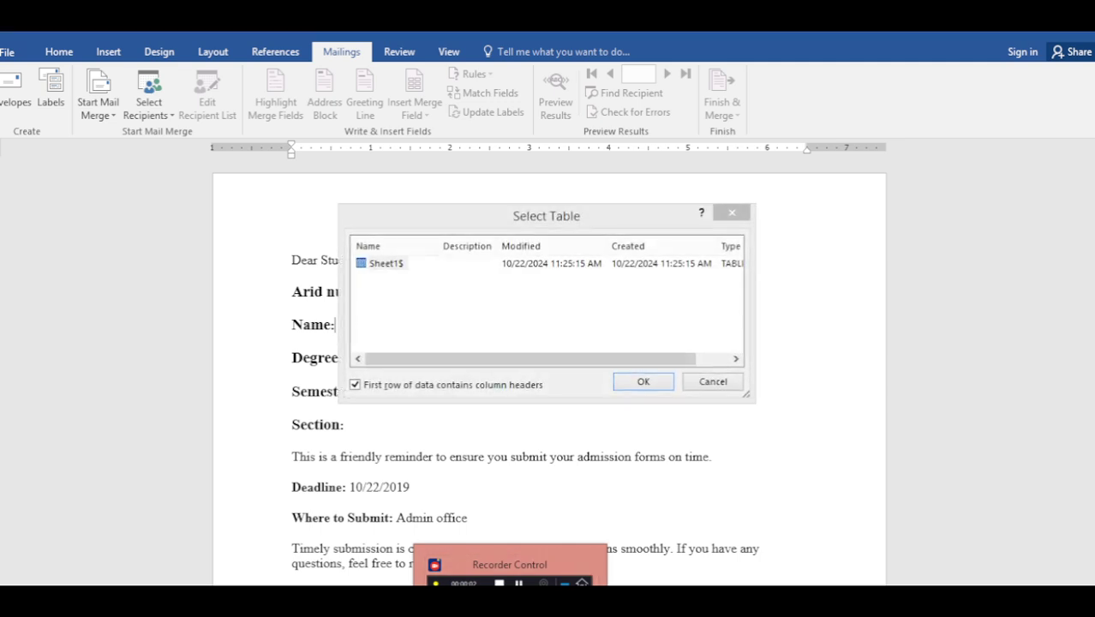
key(Return)
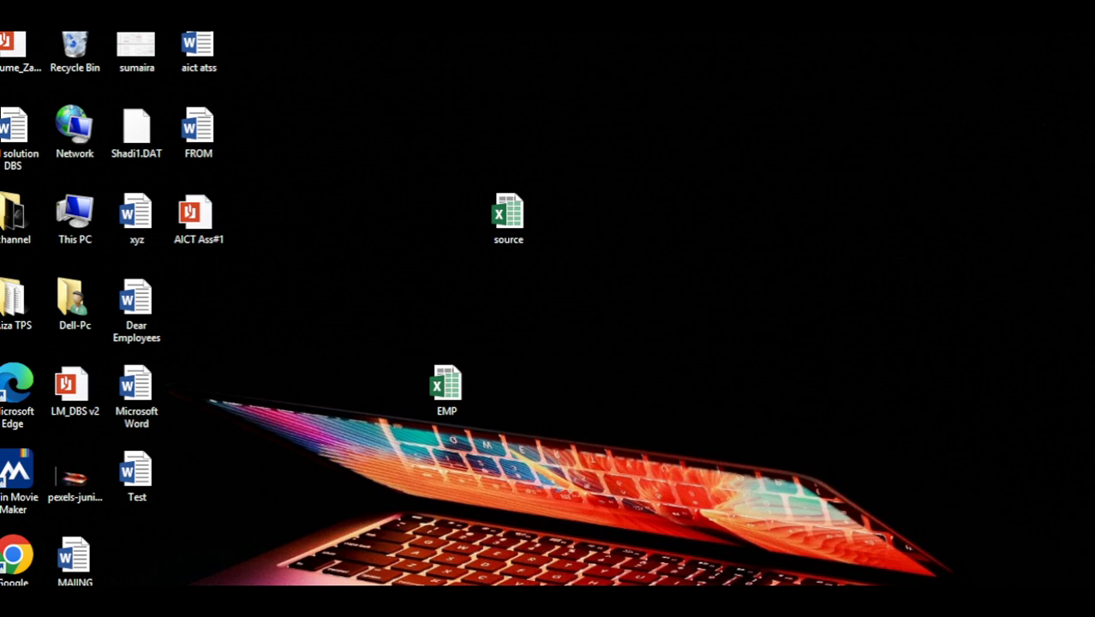
- Open the source workbook from the desktop in Excel and examine its column headings and student records
click(508, 217)
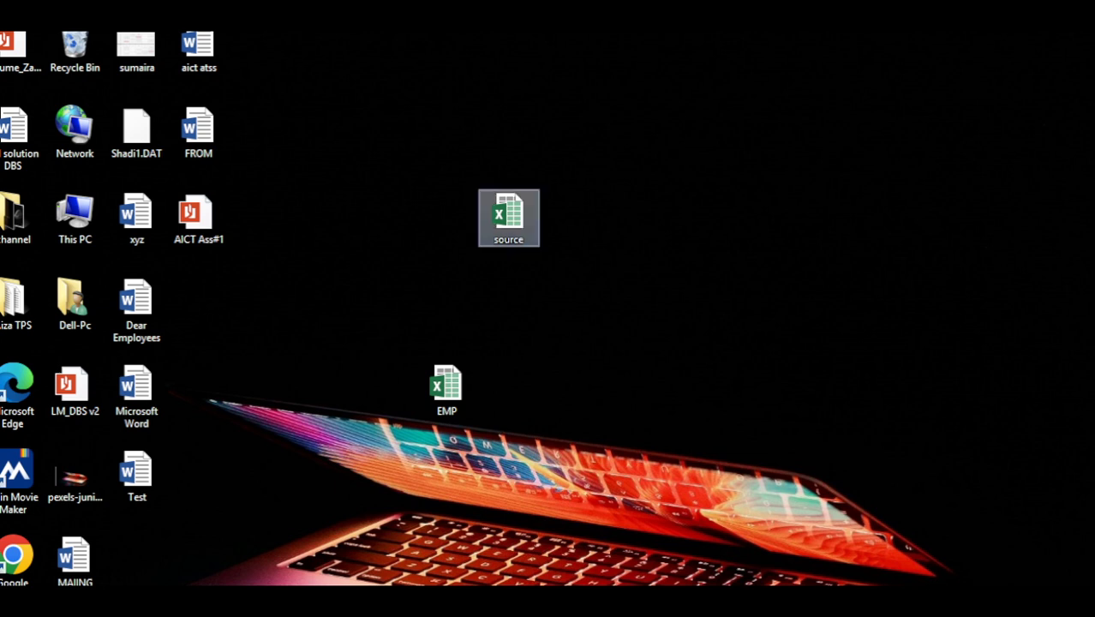
double_click(508, 218)
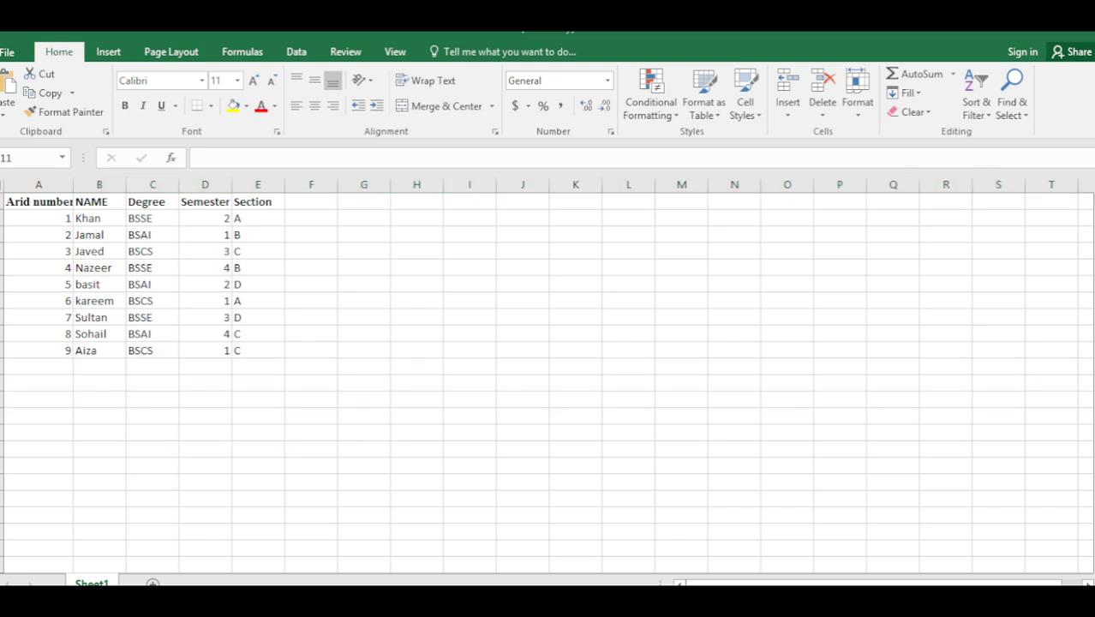
click(99, 203)
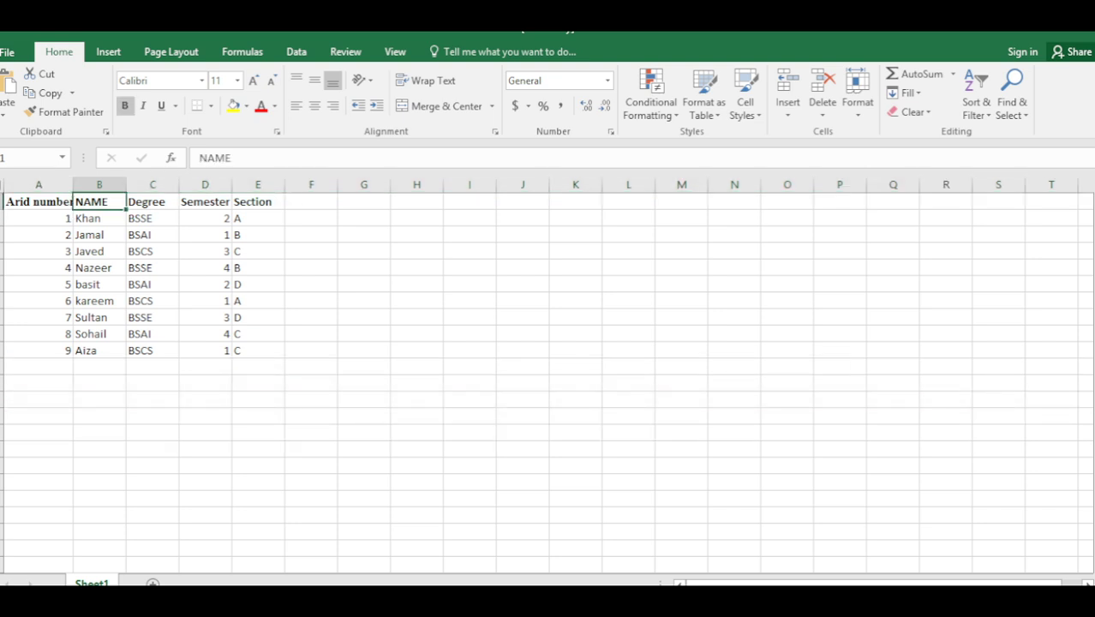
click(153, 202)
click(205, 202)
click(258, 203)
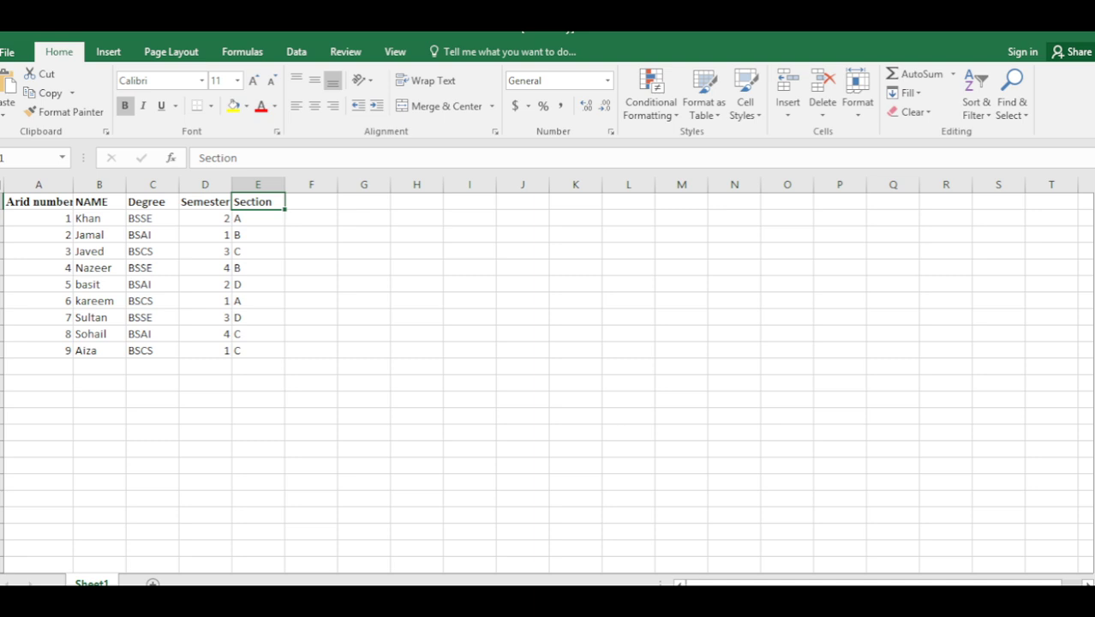
drag(1, 218, 2, 353)
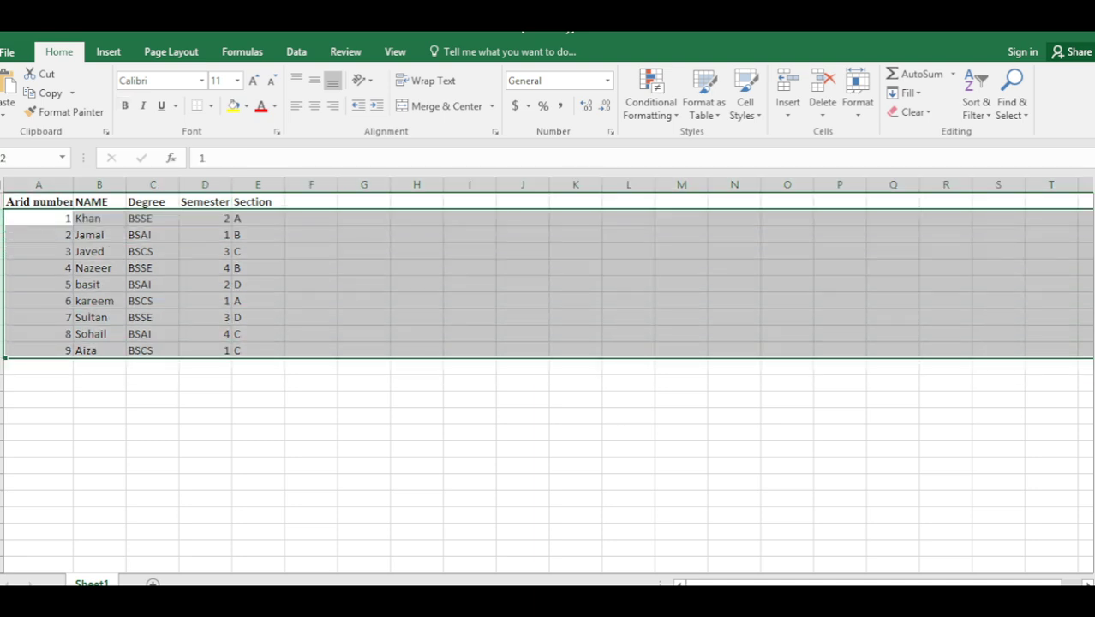
- Return to the Word letter, place the cursor after "Arid number:", and compare the available merge fields with the Excel workbook's header row
key(alt+Tab)
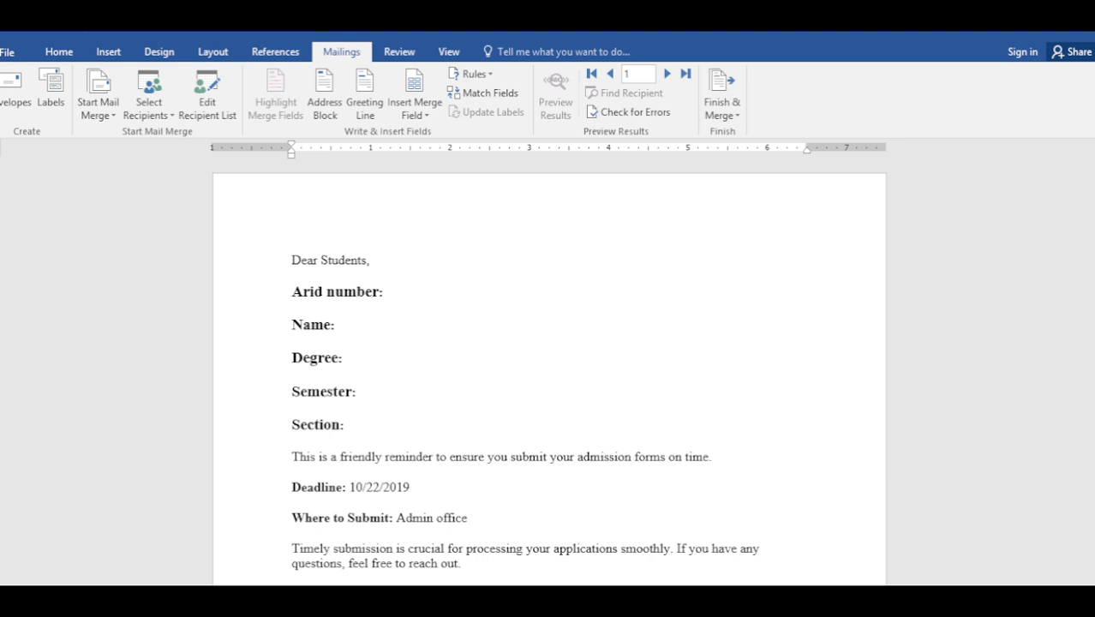
click(390, 291)
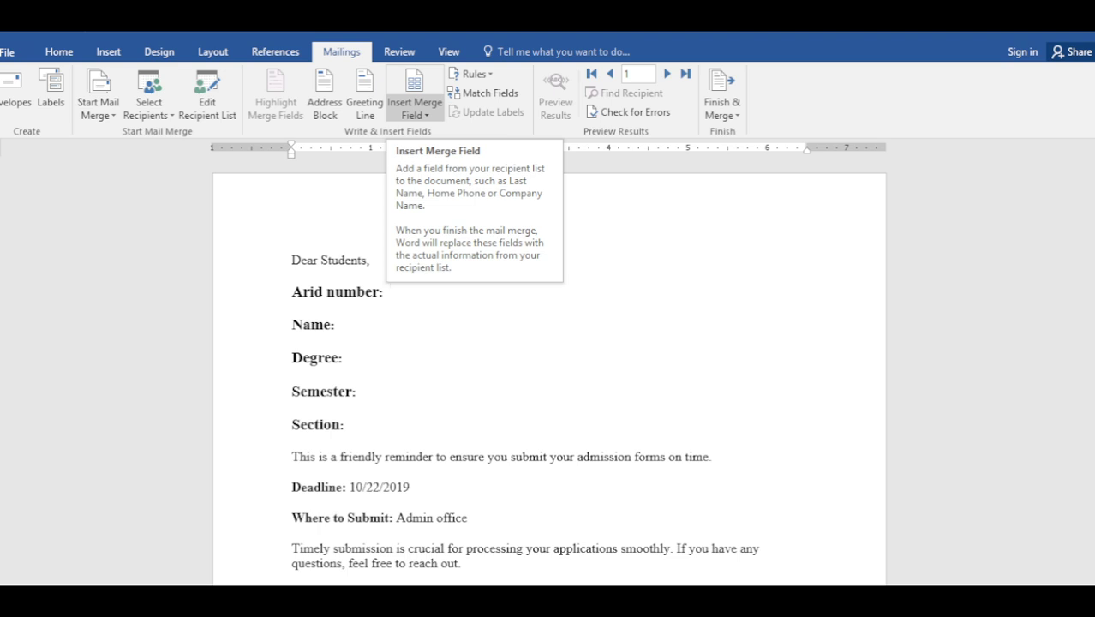
click(415, 110)
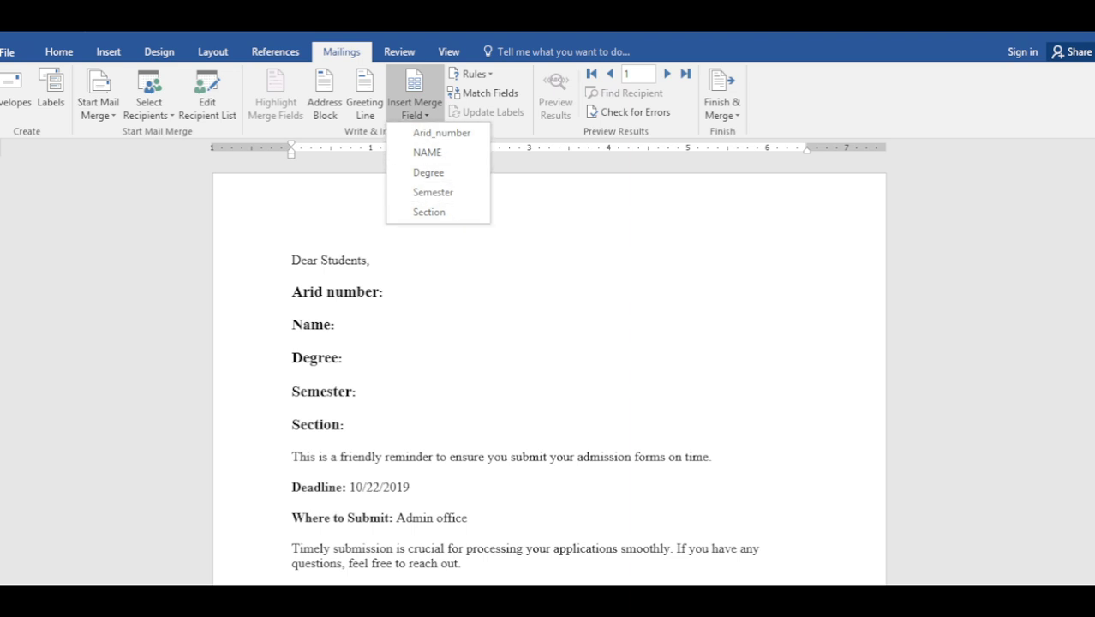
key(alt+Tab)
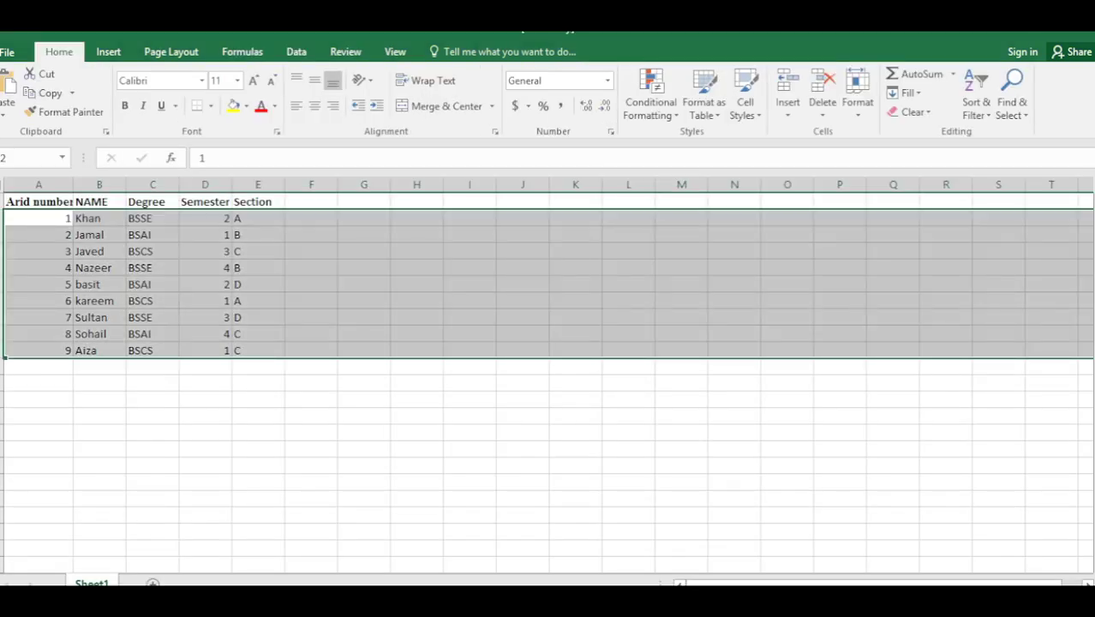
click(2, 202)
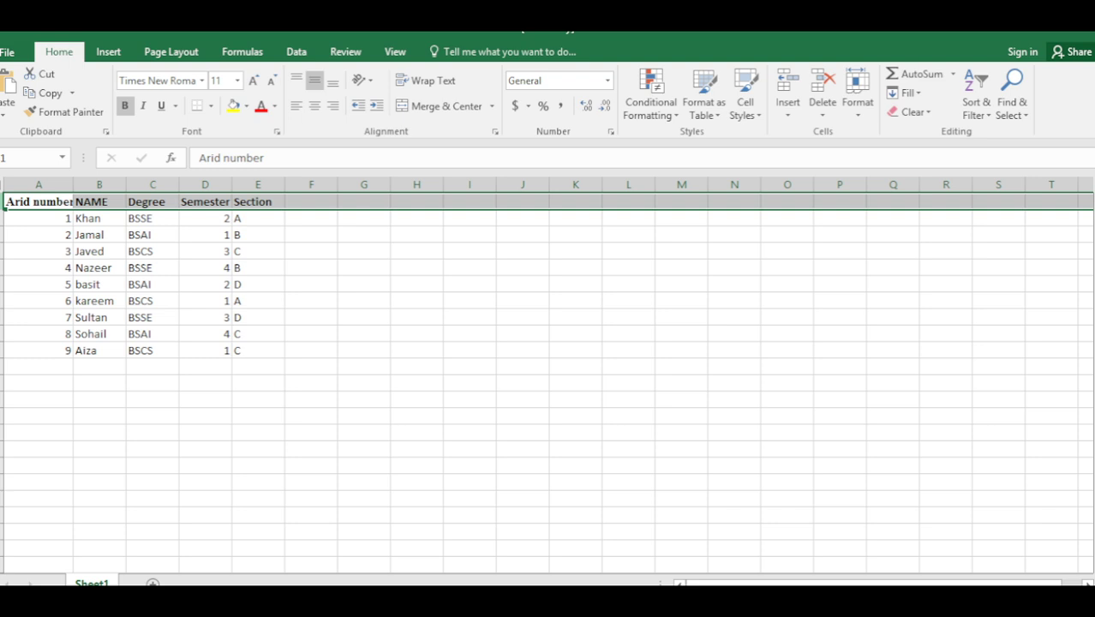
click(38, 202)
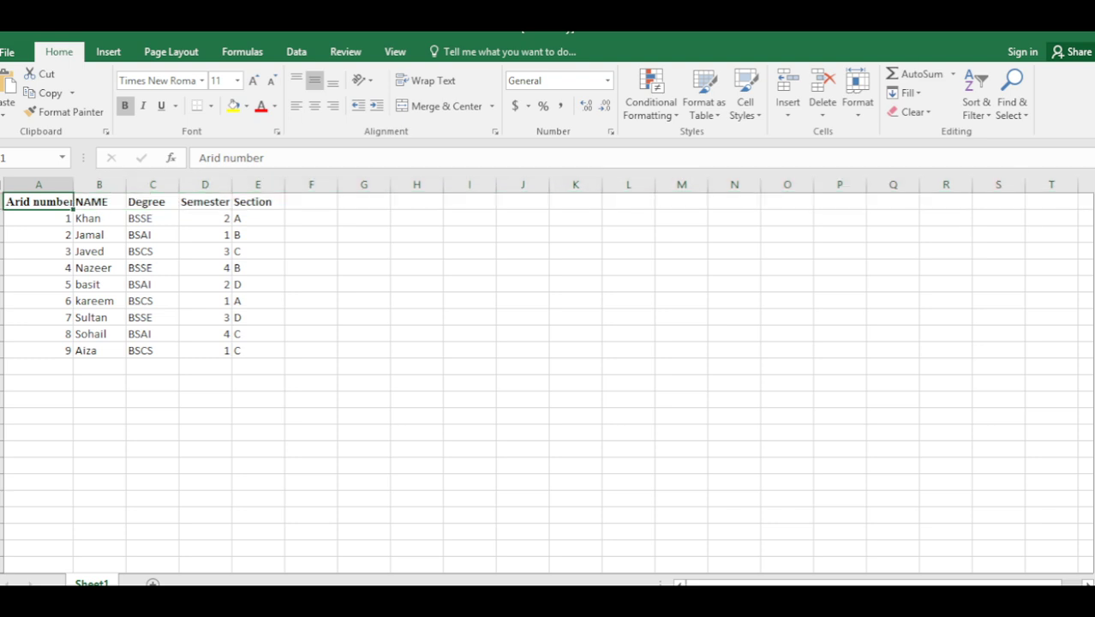
click(99, 201)
click(153, 202)
click(205, 201)
click(258, 202)
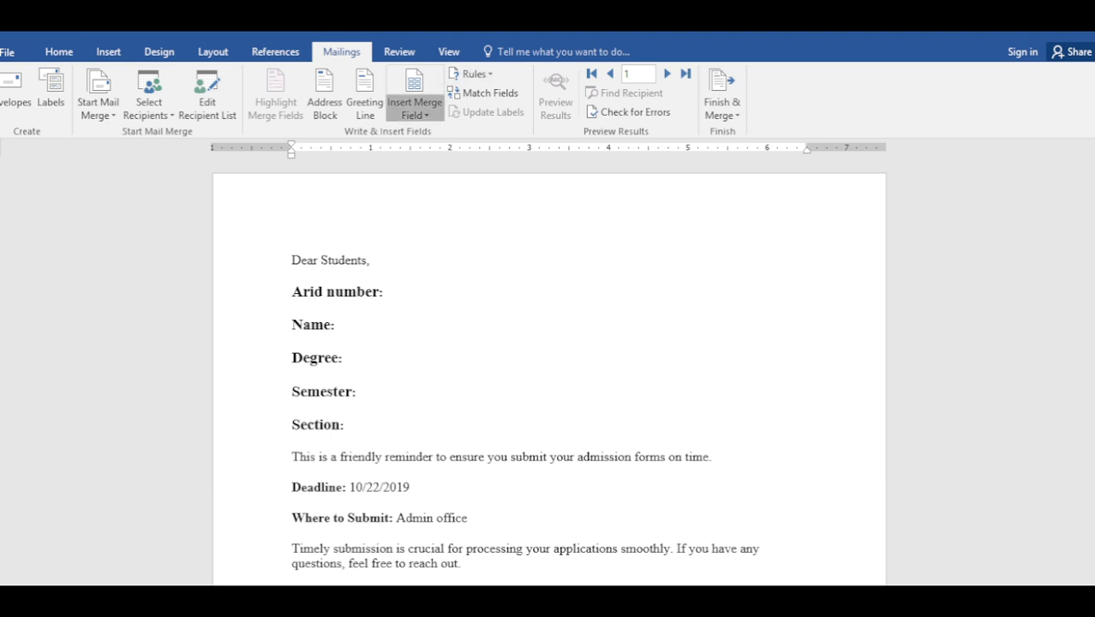
- In the Word letter, insert the Arid_number merge field after "Arid number:" and the NAME field after "Name:"
click(415, 108)
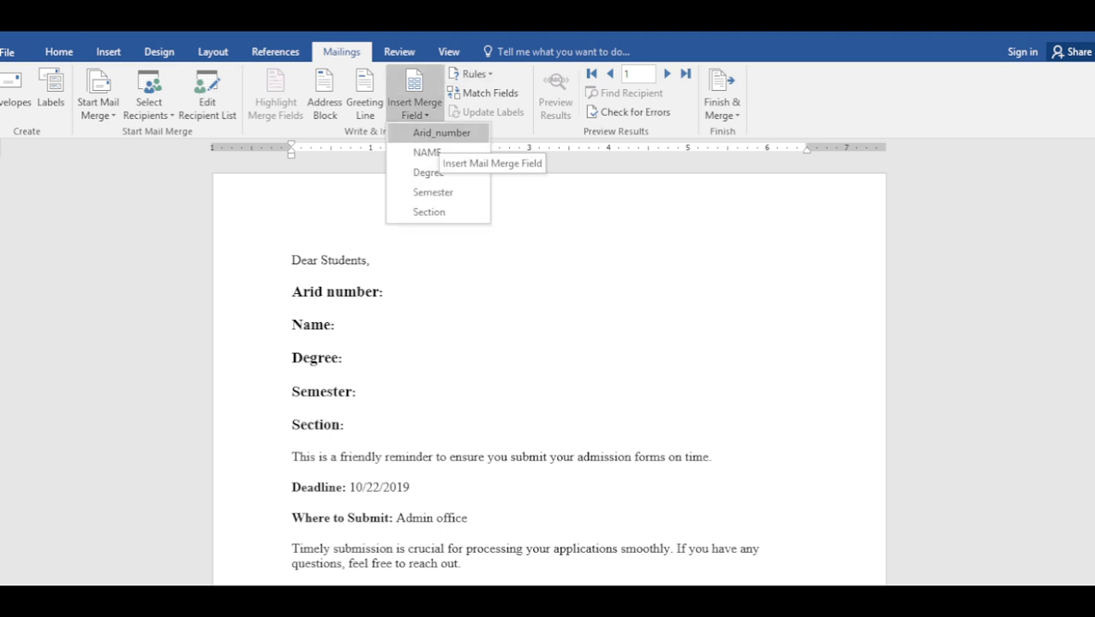
click(441, 133)
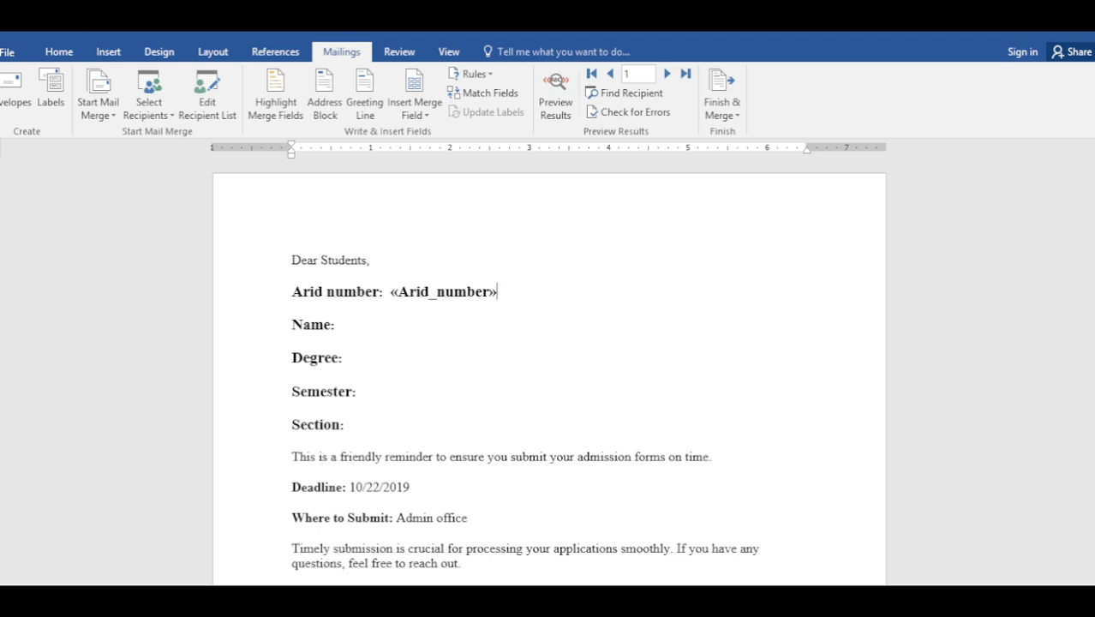
click(336, 325)
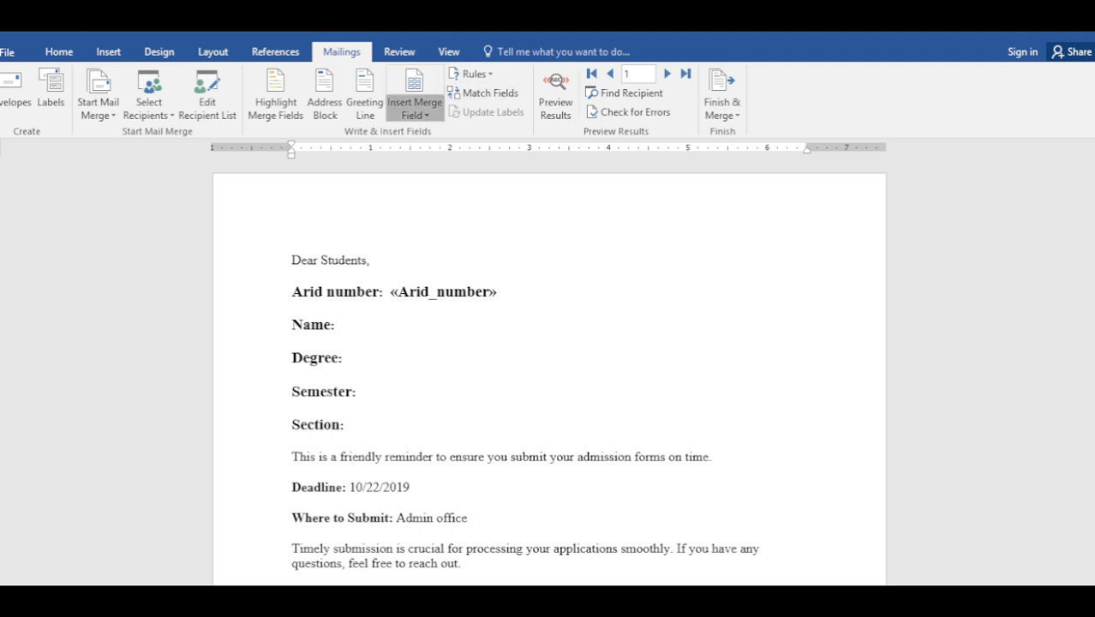
click(414, 110)
click(428, 152)
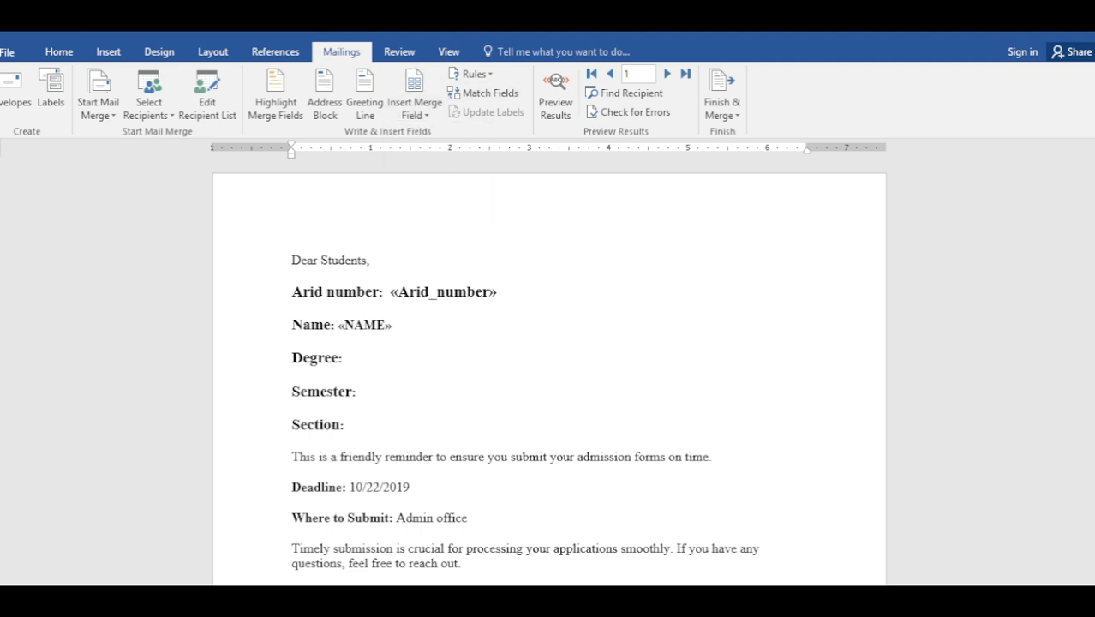
- Insert the Degree, Semester and Section merge fields after their matching labels in the letter
click(342, 358)
click(415, 110)
click(428, 173)
click(356, 391)
click(415, 110)
click(433, 192)
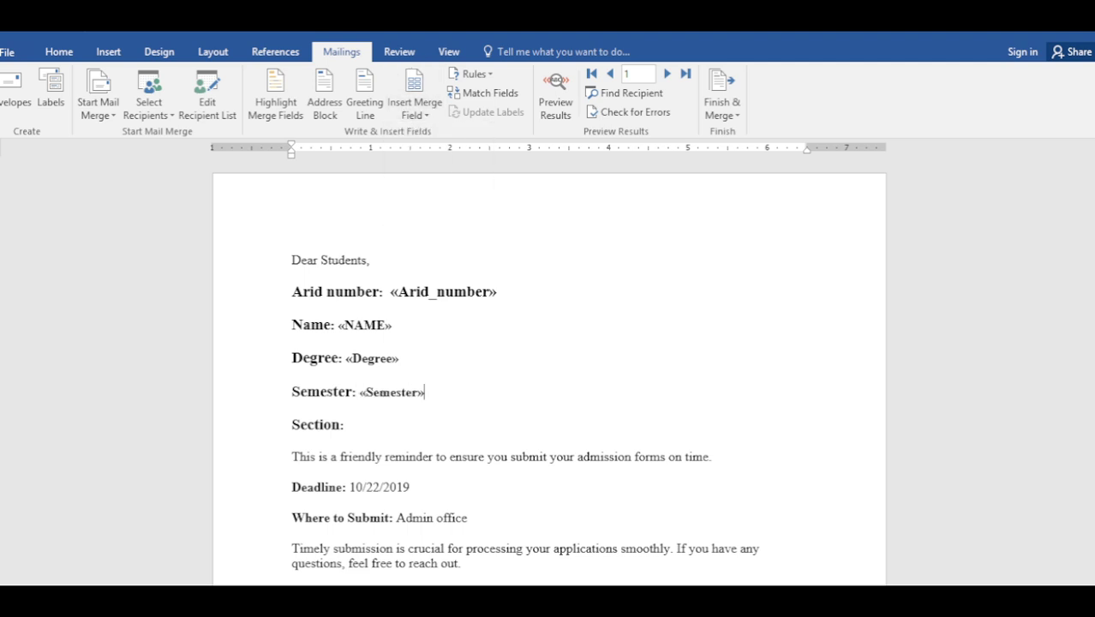
click(344, 425)
click(415, 109)
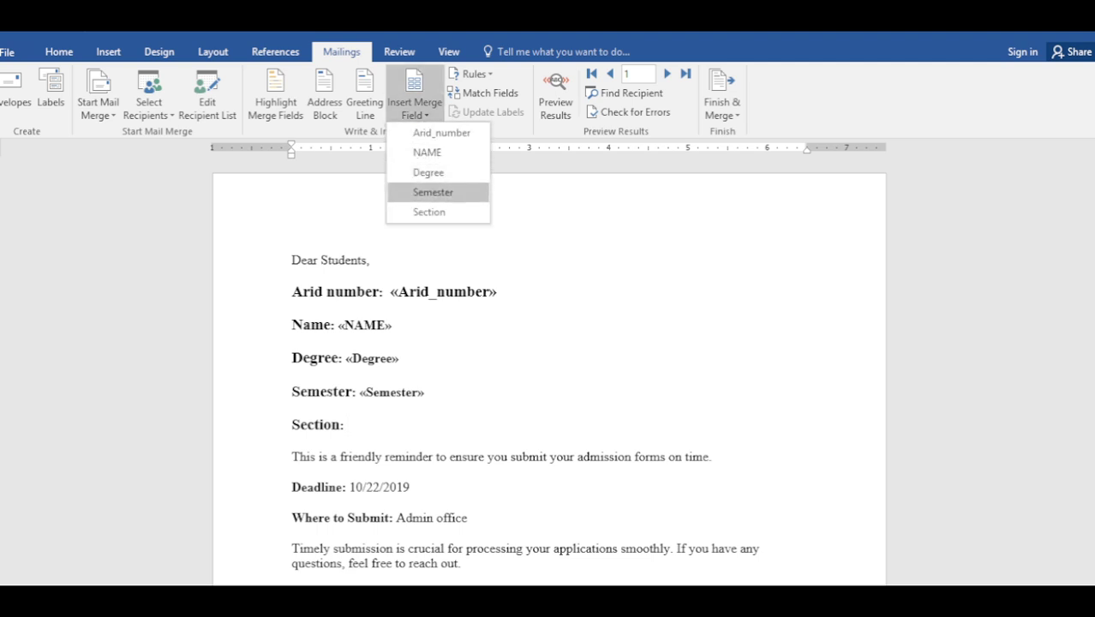
click(429, 211)
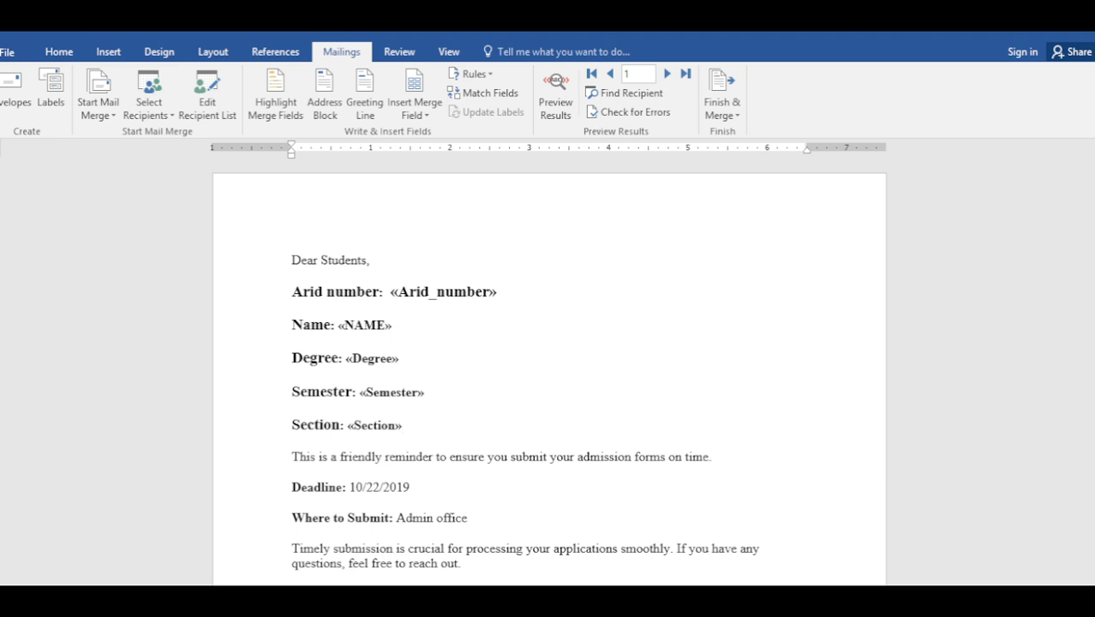
- Preview the merge results, advance to the third record, and look through that letter down to its closing lines
click(555, 94)
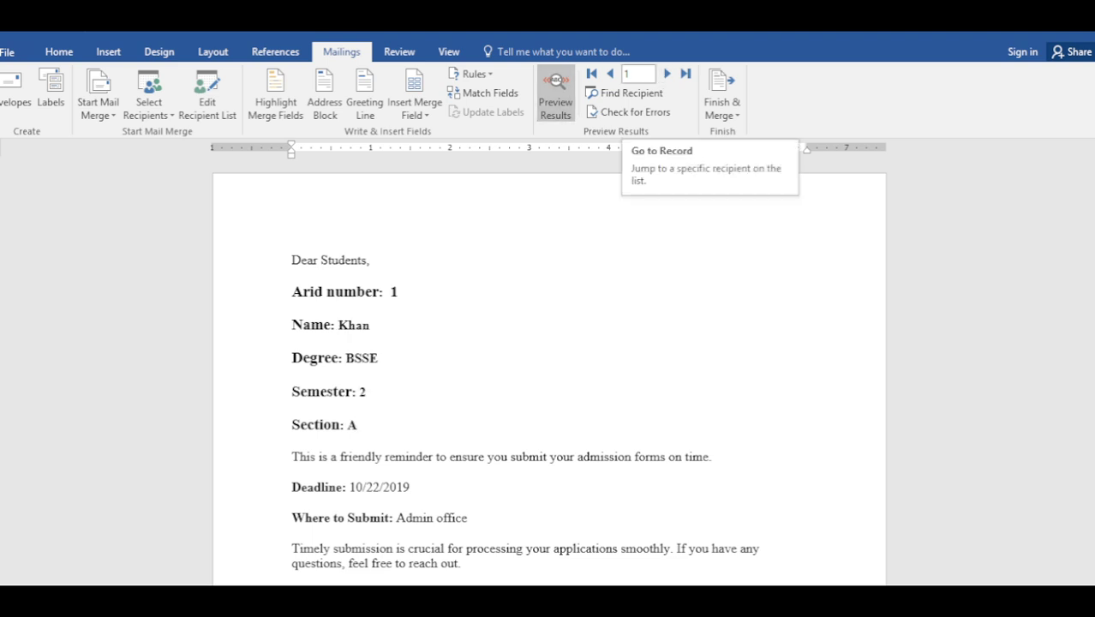
click(638, 73)
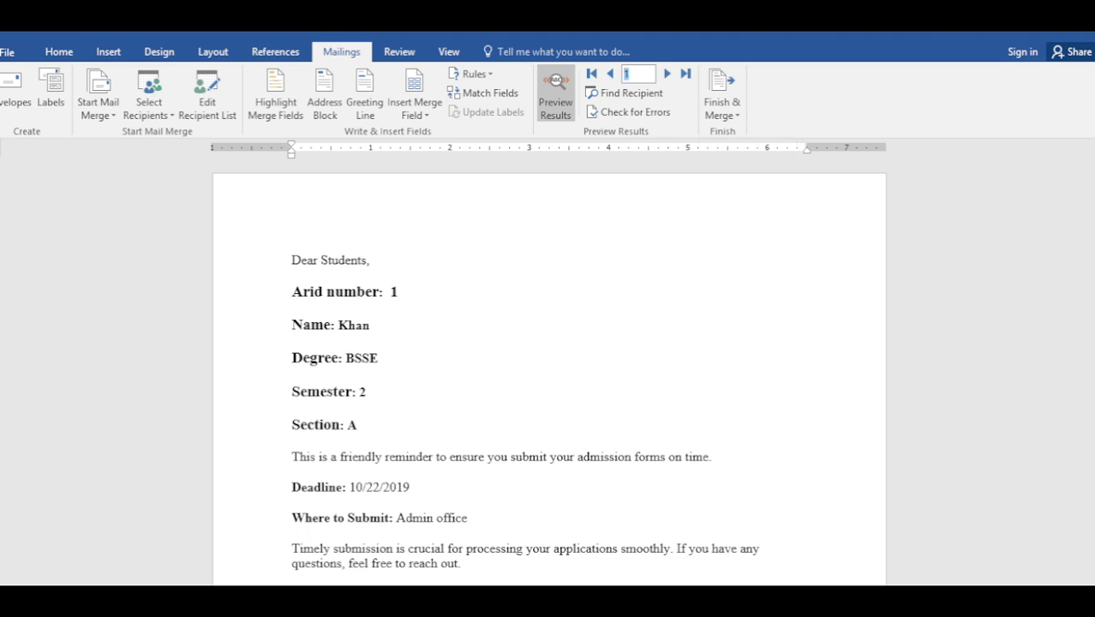
click(667, 74)
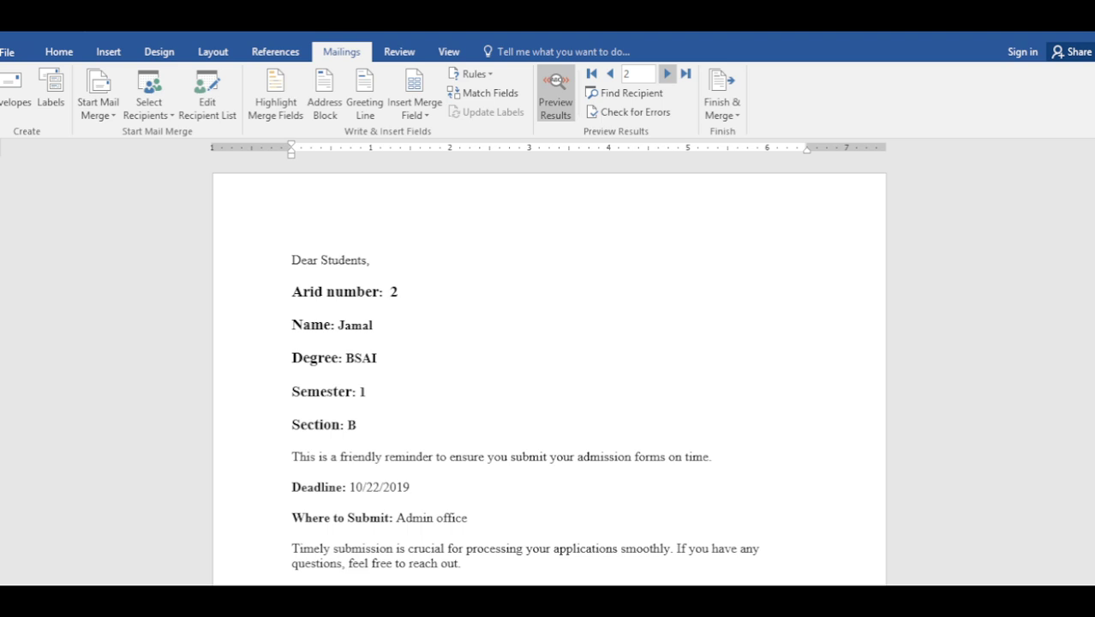
click(667, 73)
click(398, 292)
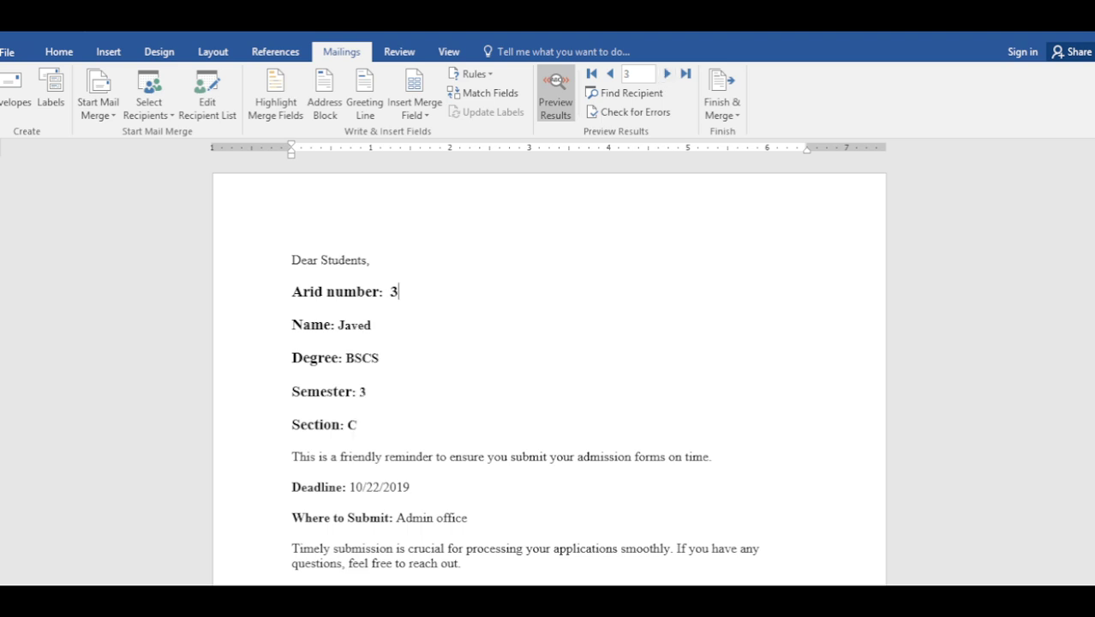
scroll(397, 291, down, 5)
scroll(549, 369, down, 4)
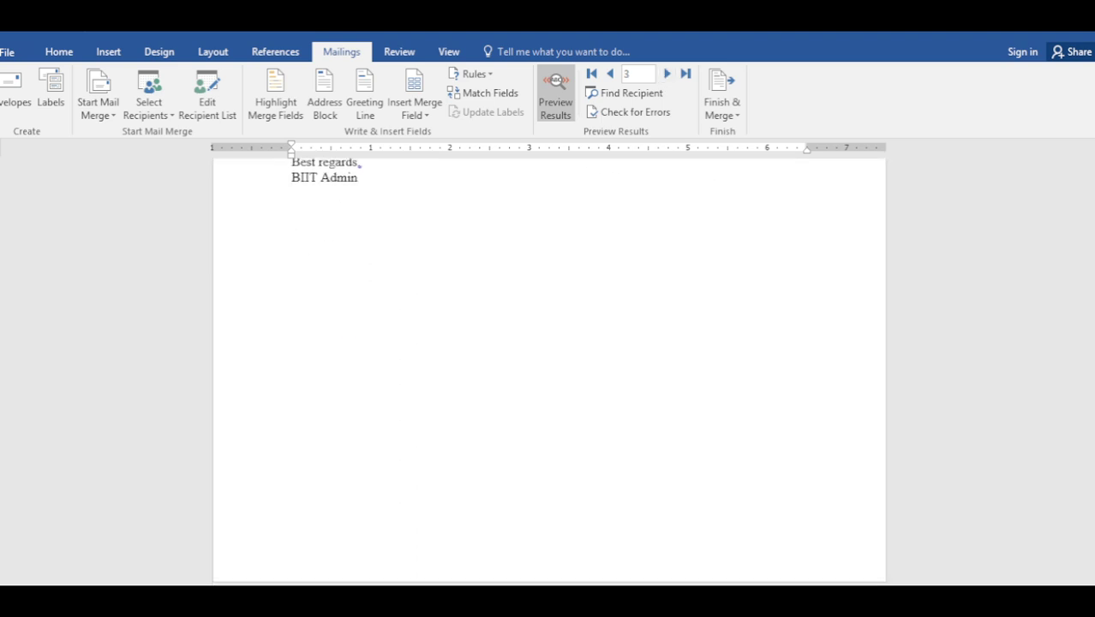
scroll(549, 368, up, 10)
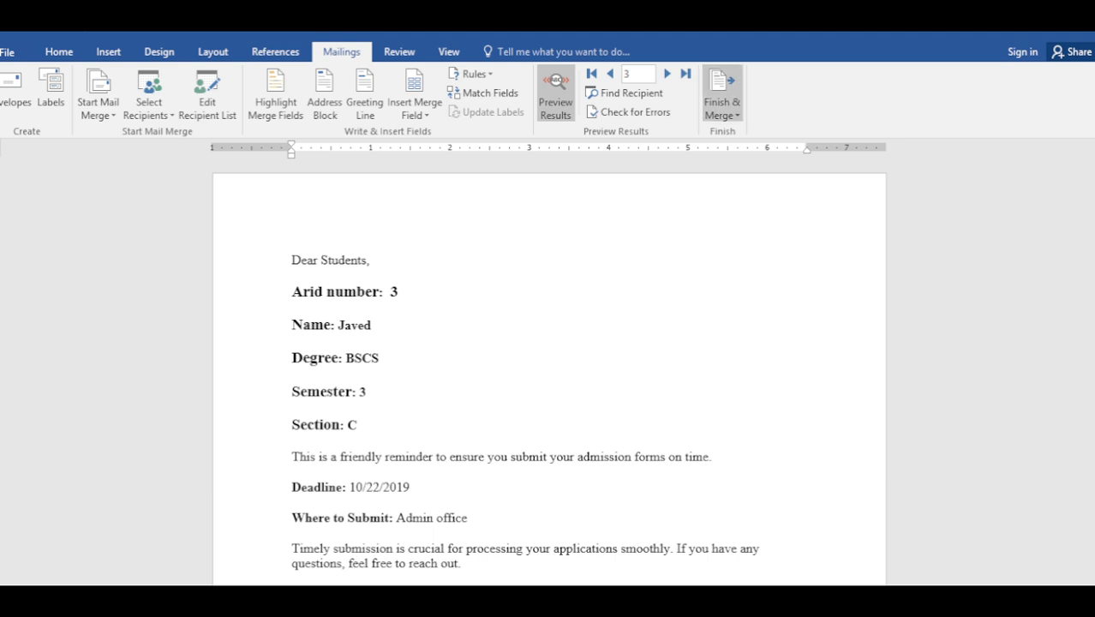
- Finish the merge by generating editable individual letters for all records in a new document
click(723, 94)
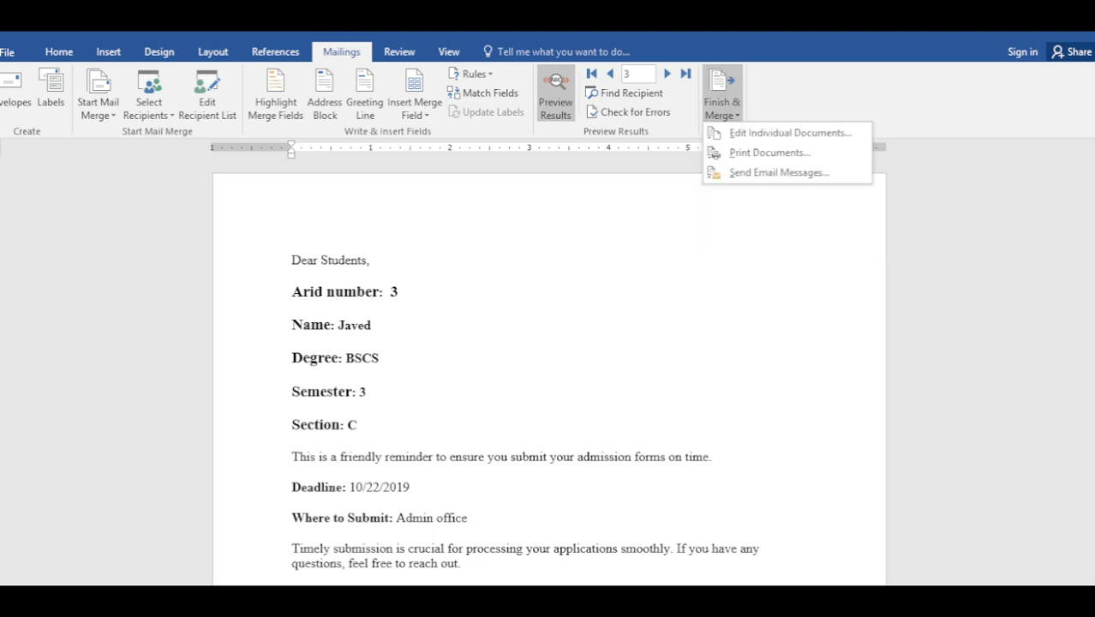
click(746, 134)
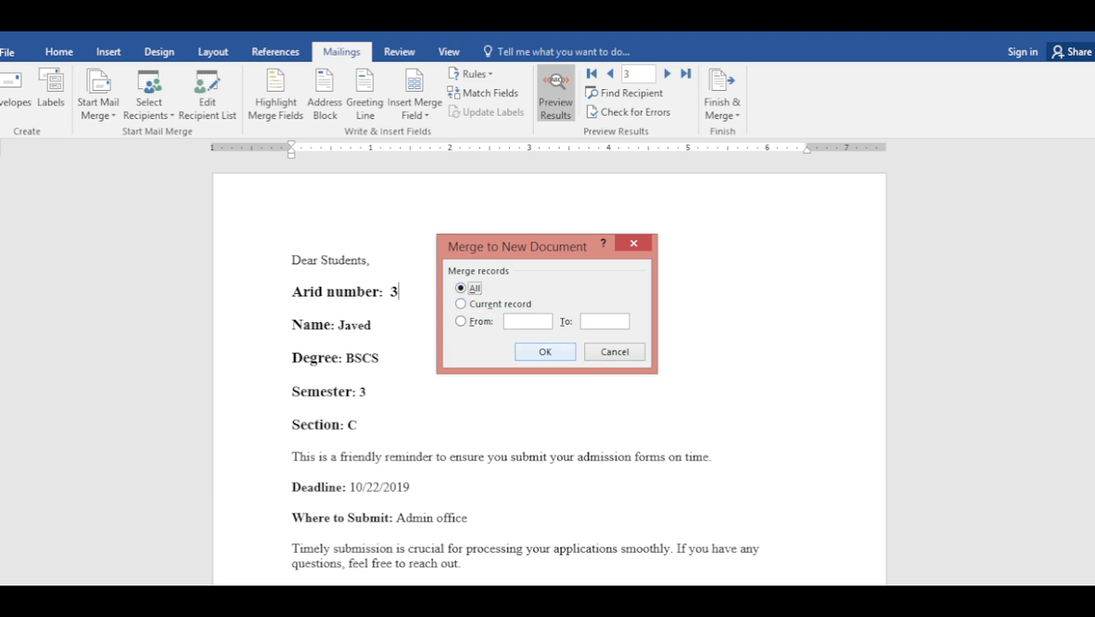
key(Return)
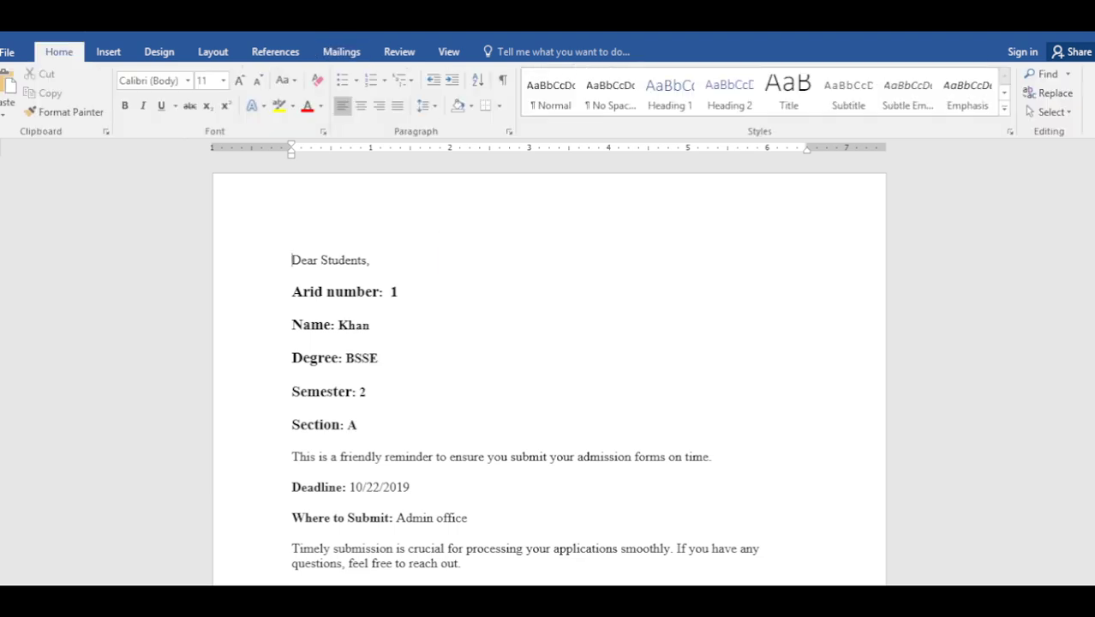
scroll(548, 369, down, 2)
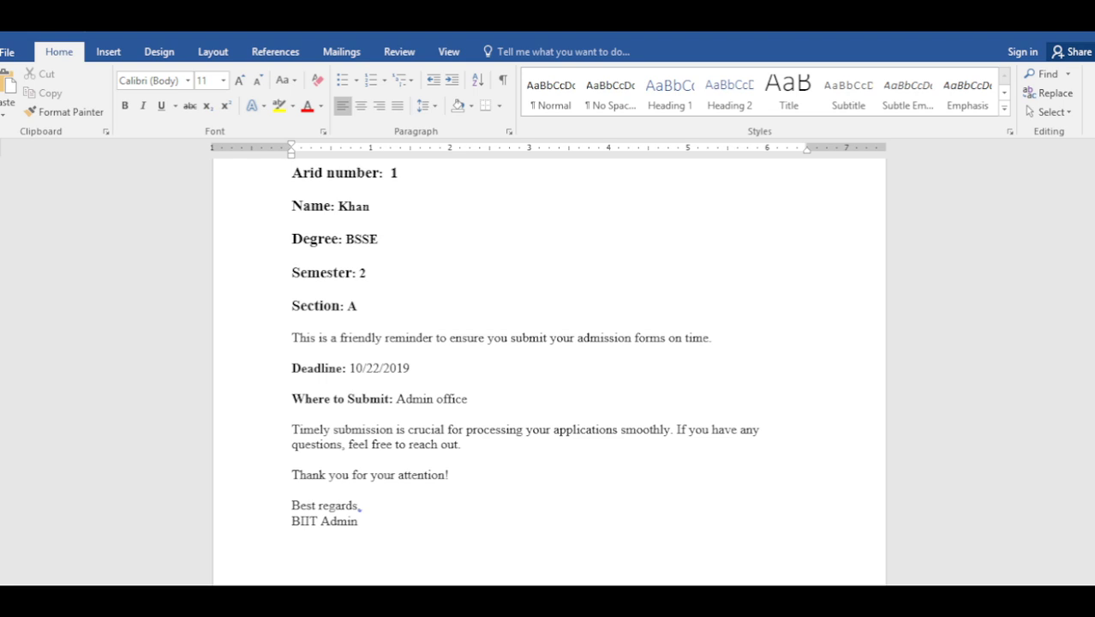
- Look through the merged reminder letters for each student's details and return to the first letter
scroll(548, 377, down, 18)
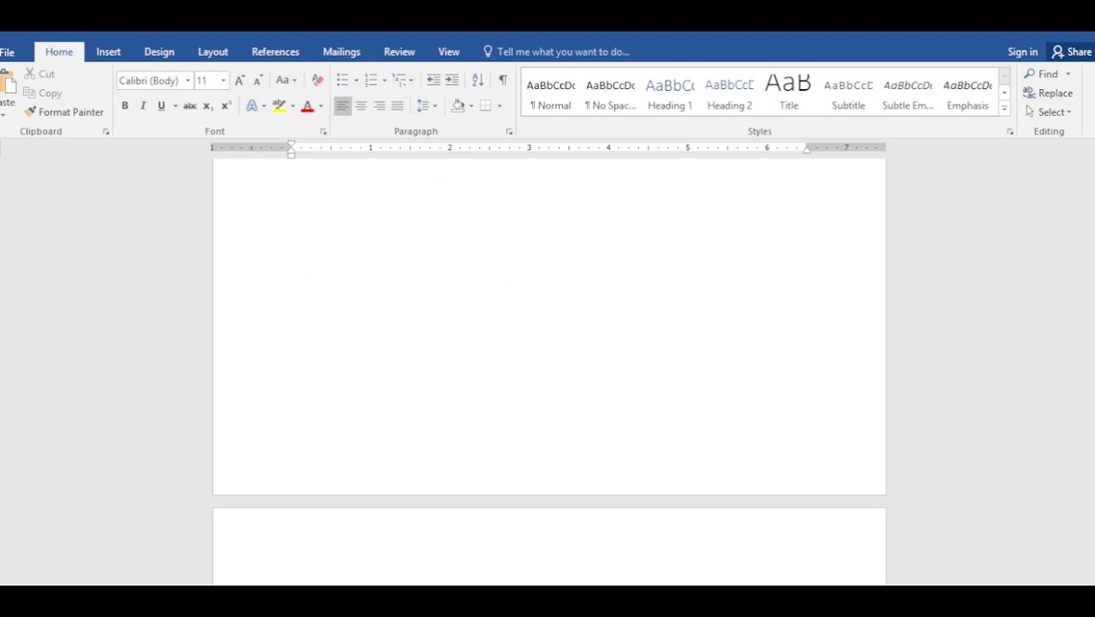
scroll(549, 368, down, 17)
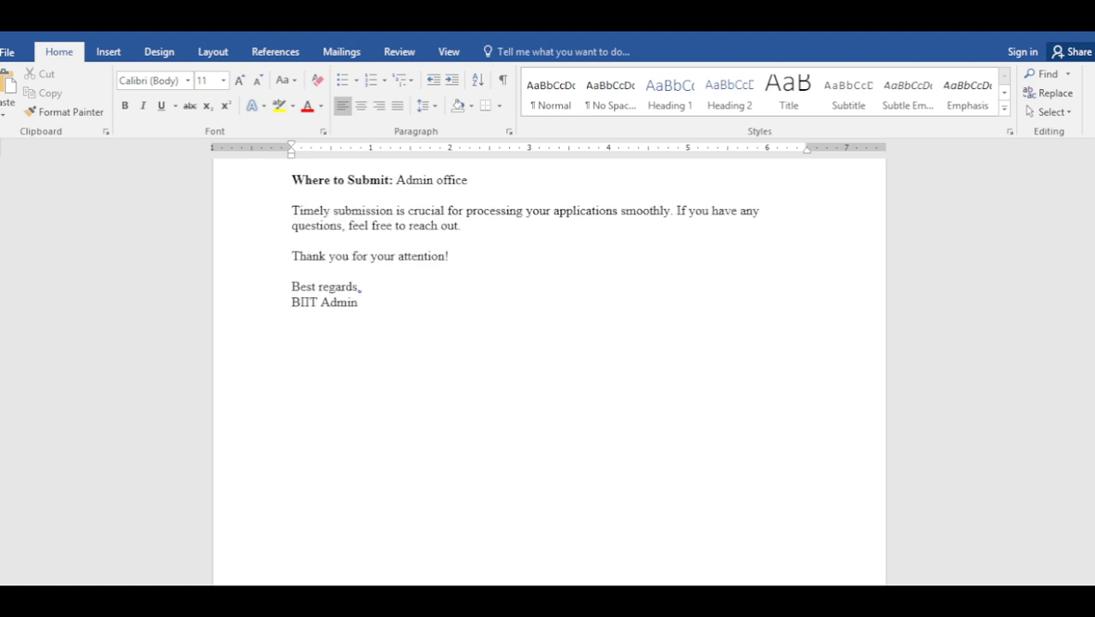
scroll(549, 369, down, 17)
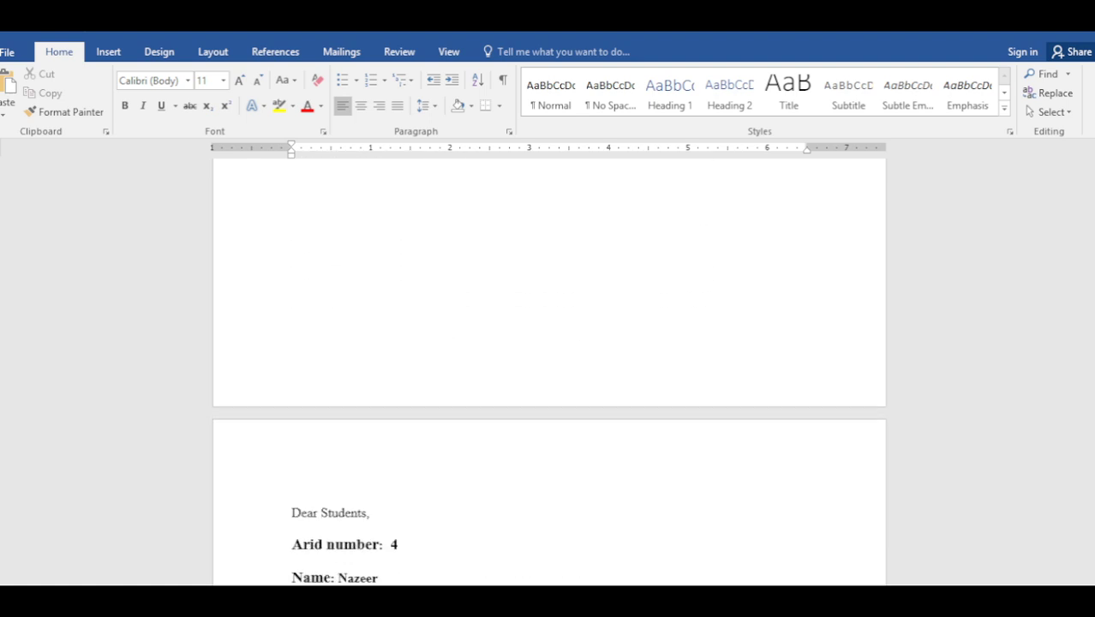
scroll(548, 368, down, 17)
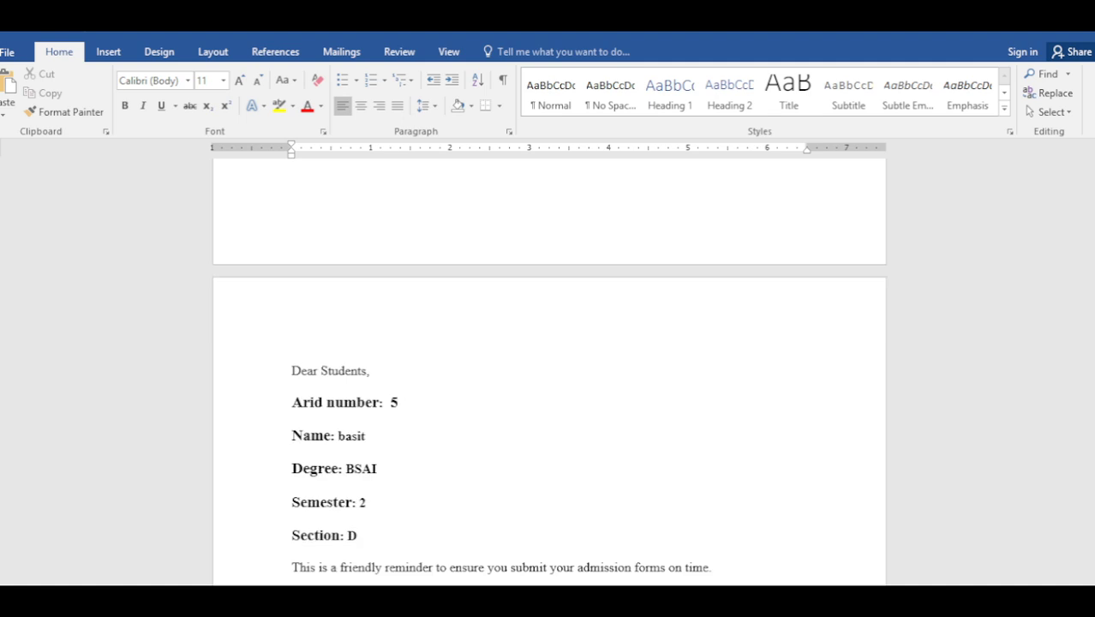
scroll(549, 369, down, 17)
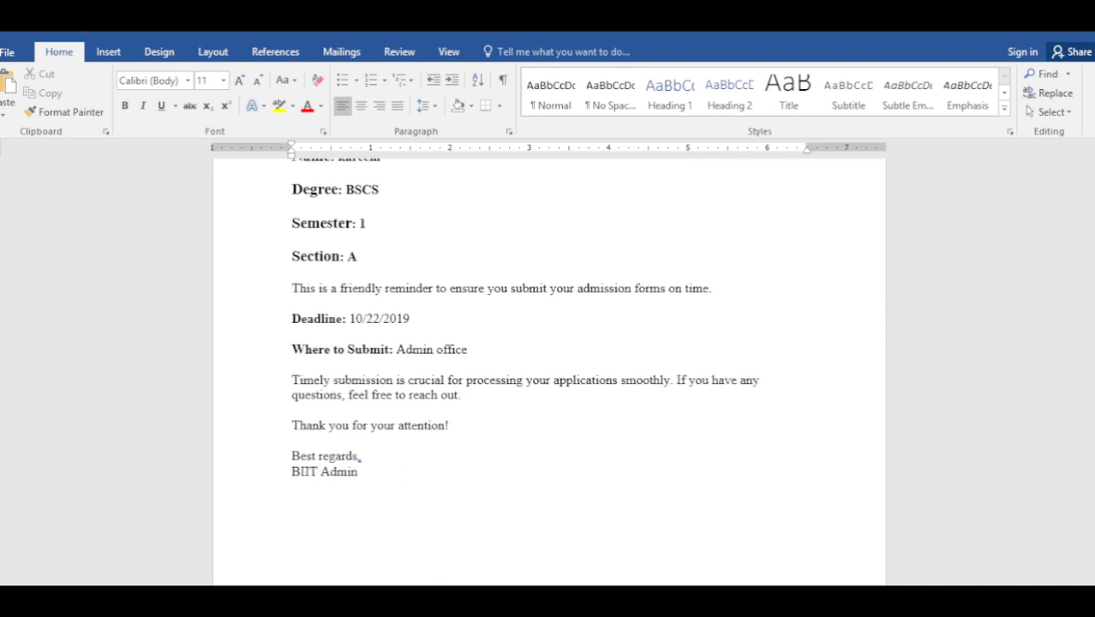
scroll(548, 369, up, 1)
scroll(548, 369, down, 17)
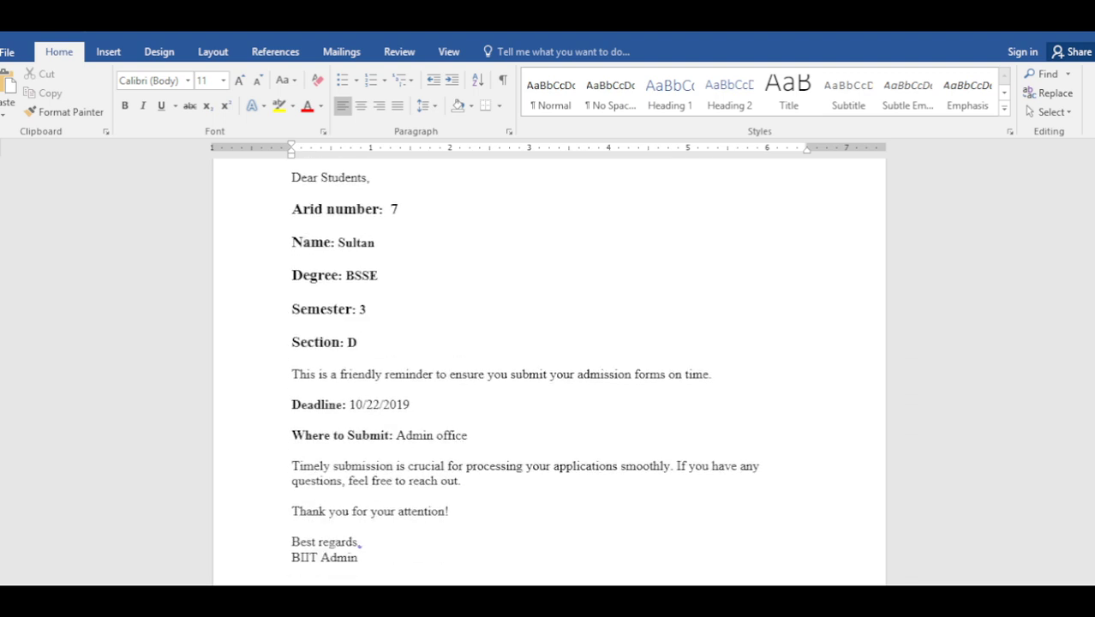
scroll(549, 368, down, 17)
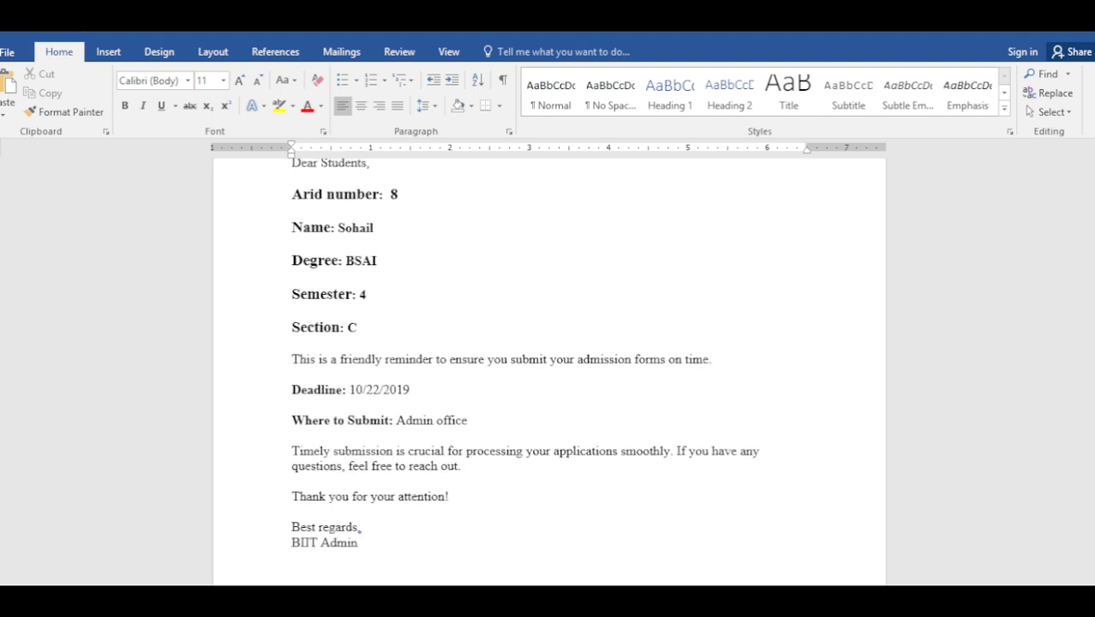
scroll(549, 369, down, 17)
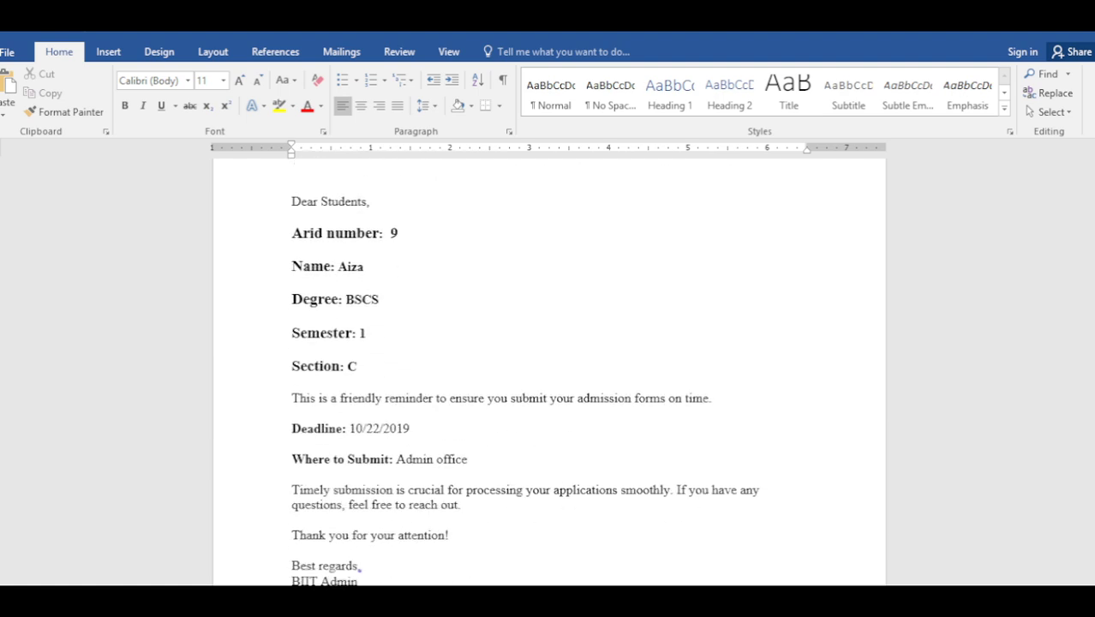
scroll(549, 368, down, 8)
scroll(549, 368, up, 6)
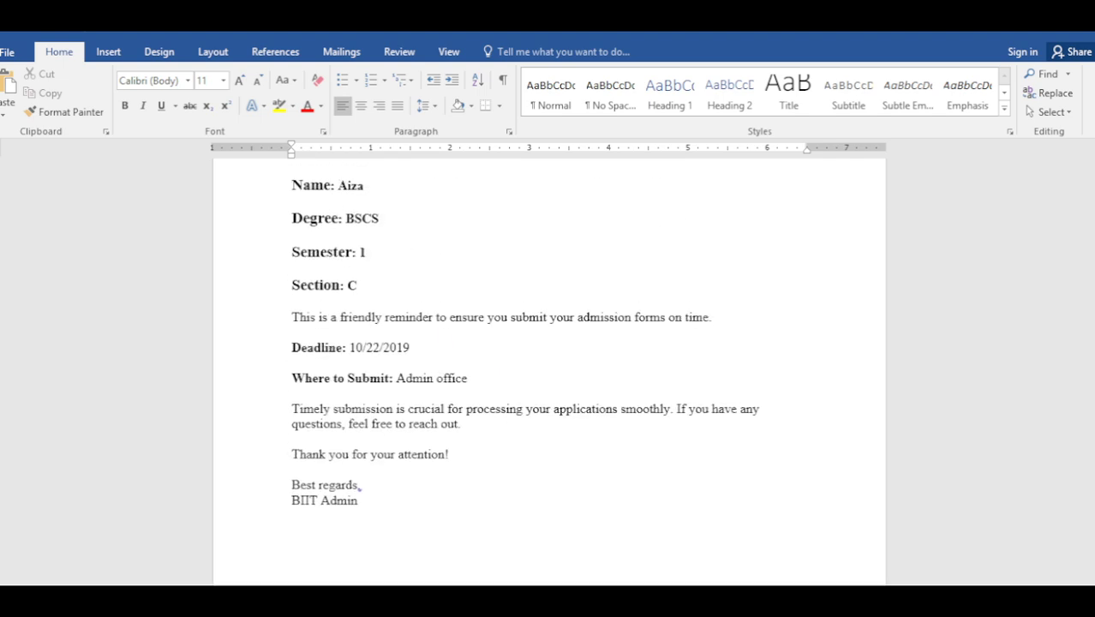
scroll(549, 369, up, 8)
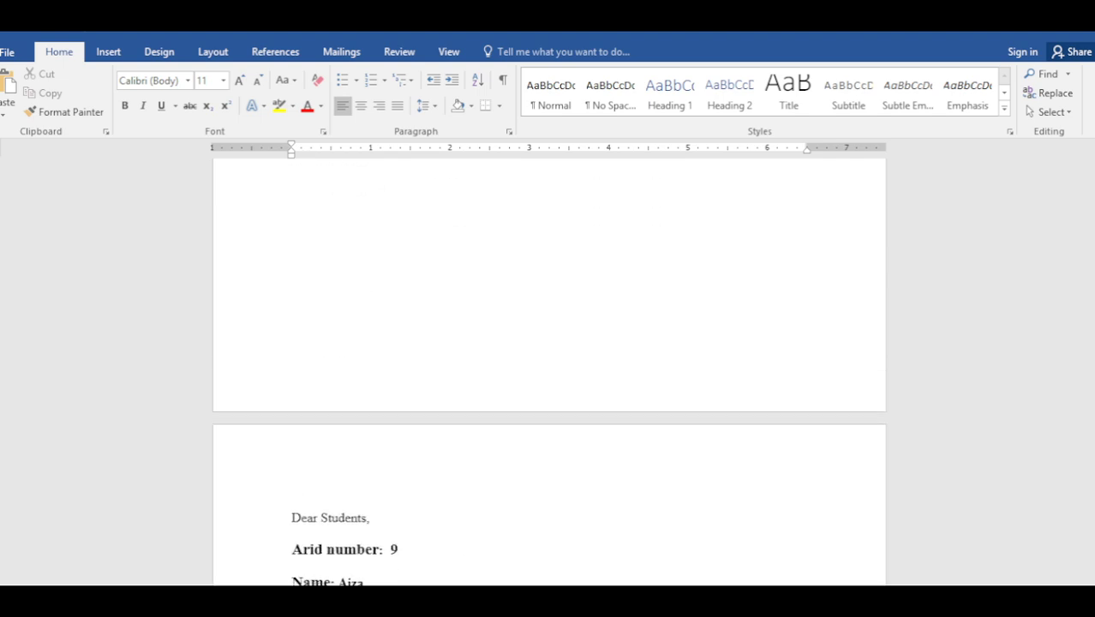
drag(1093, 532, 1092, 163)
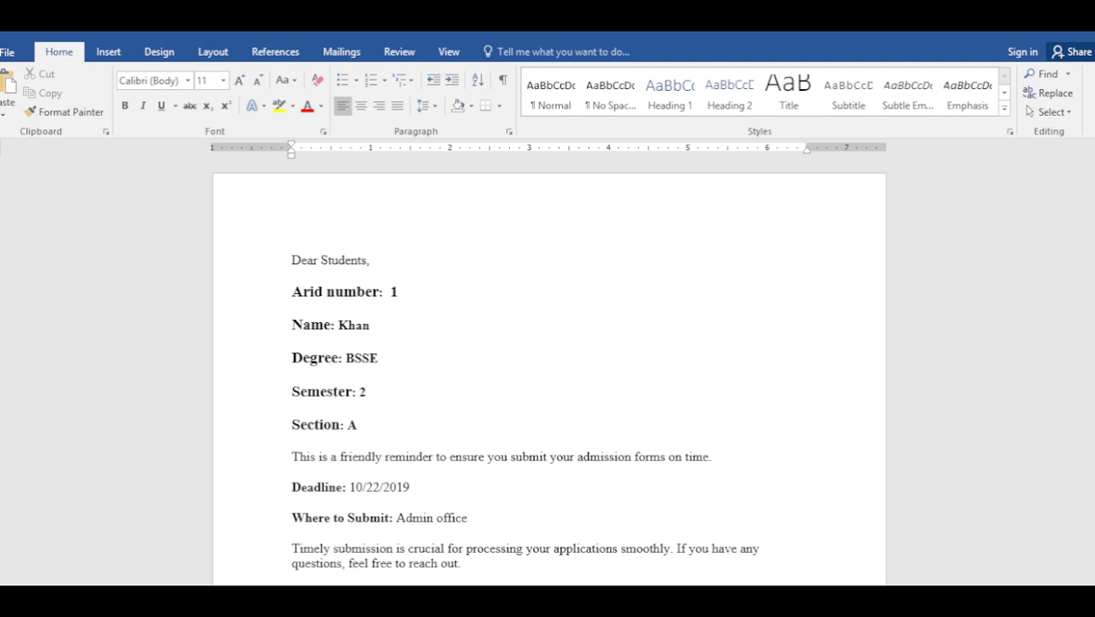
- Replace the document's content with the "Dear Employees" letter about Employee Code of Conduct updates, signed by The Human Resources Team
key(ctrl+a)
text(Dear Employees,  We would like to inform you that updates have been made to our company's Employee Code of Conduct. The changes were made to ensure a safe and positive work environment for everyone. We urge you to take the time to carefully review the updated policy and familiarize yourself with the changes. It is important that we all adhere to the policies set forth by the company to maintain a professional and respectful workplace.  Thank you for your cooperation in this matter.  Best regards,  The Human Resources Team)
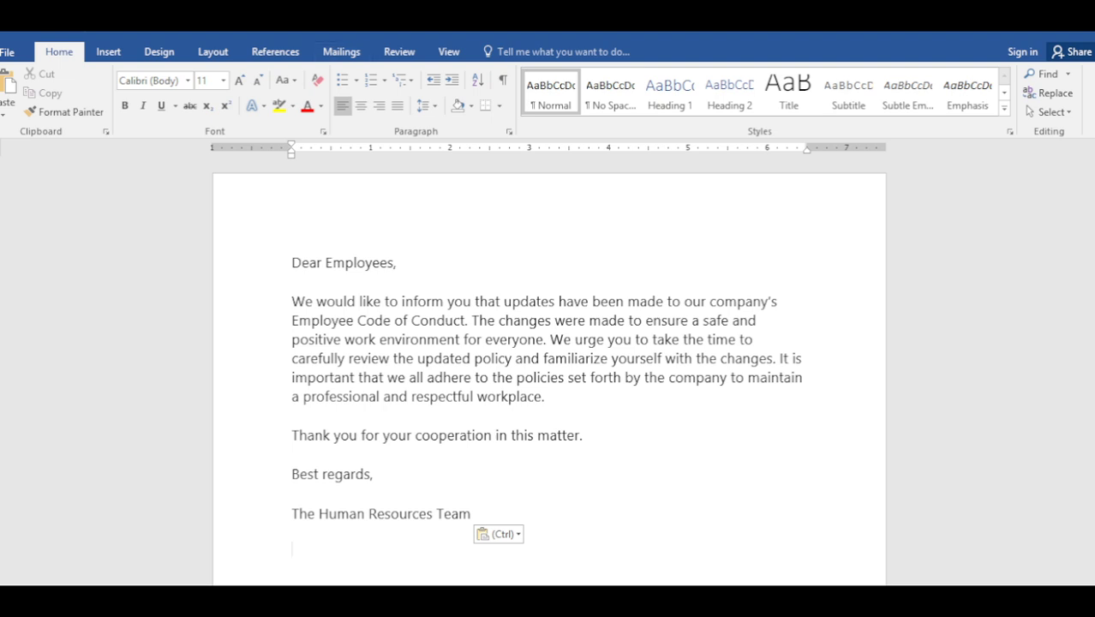
- Start a new mail merge recipient list and add a custom field named EID as its first column
click(341, 52)
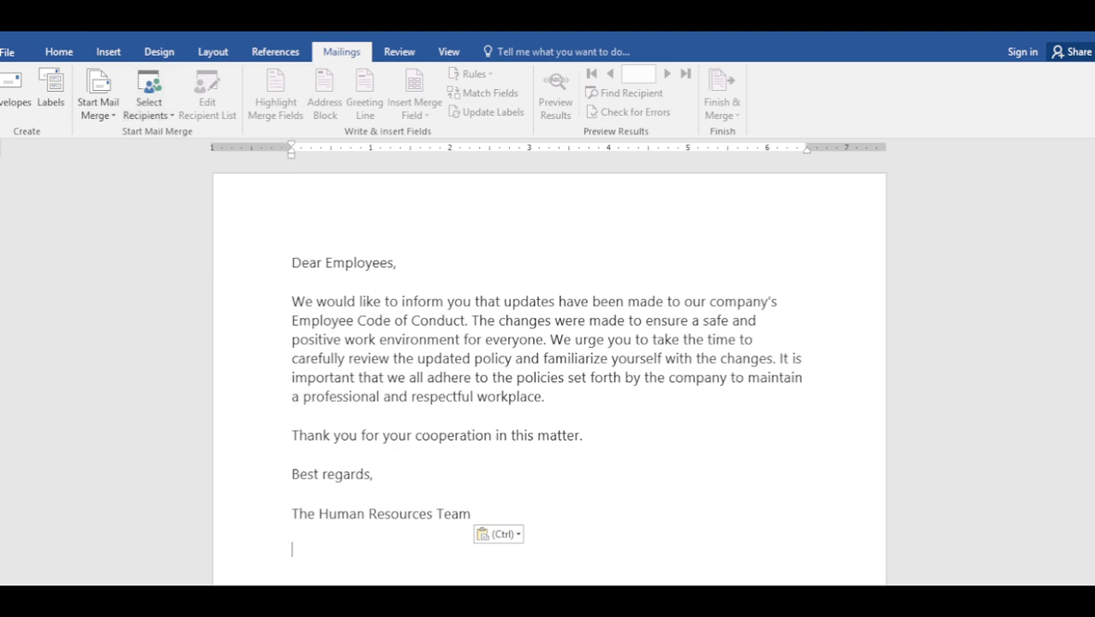
click(148, 109)
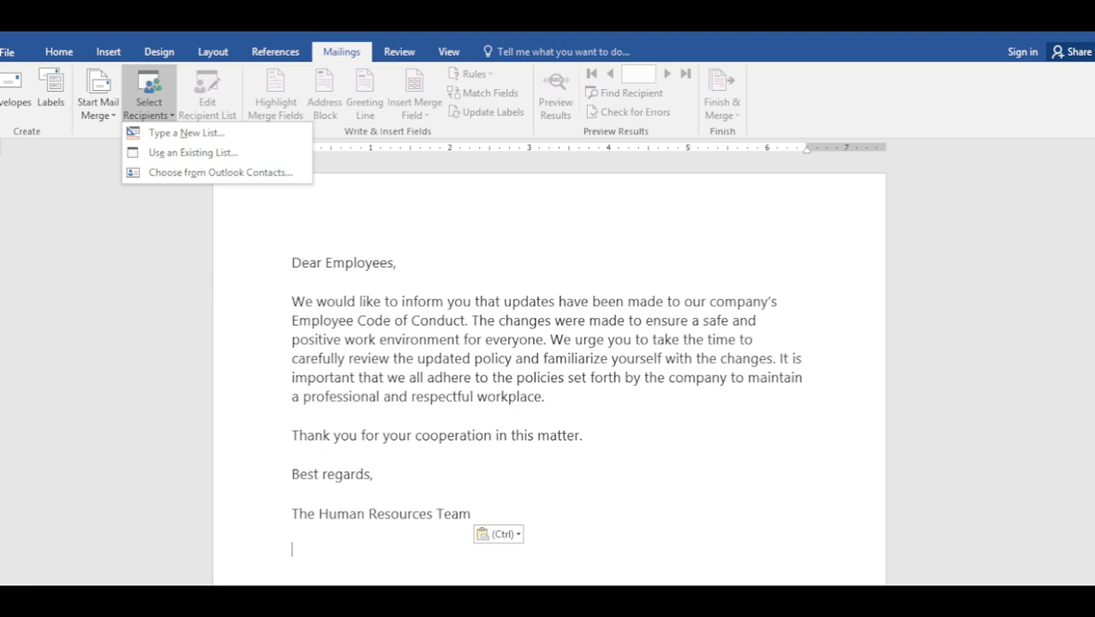
click(186, 133)
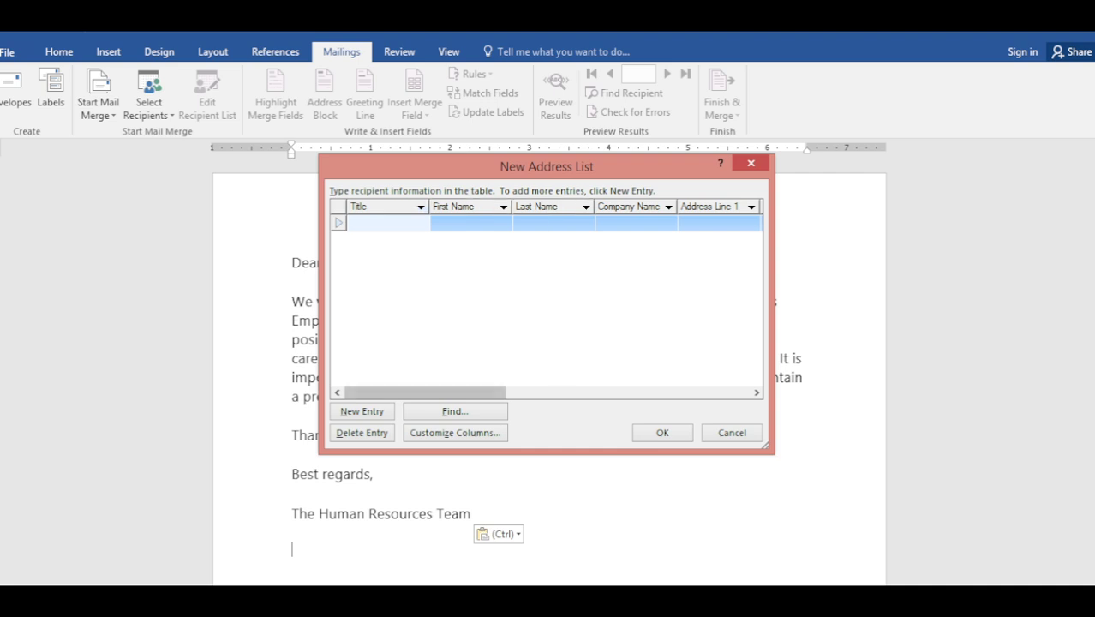
mouse_move(425, 392)
mouse_down()
mouse_move(672, 392)
mouse_move(426, 392)
mouse_up()
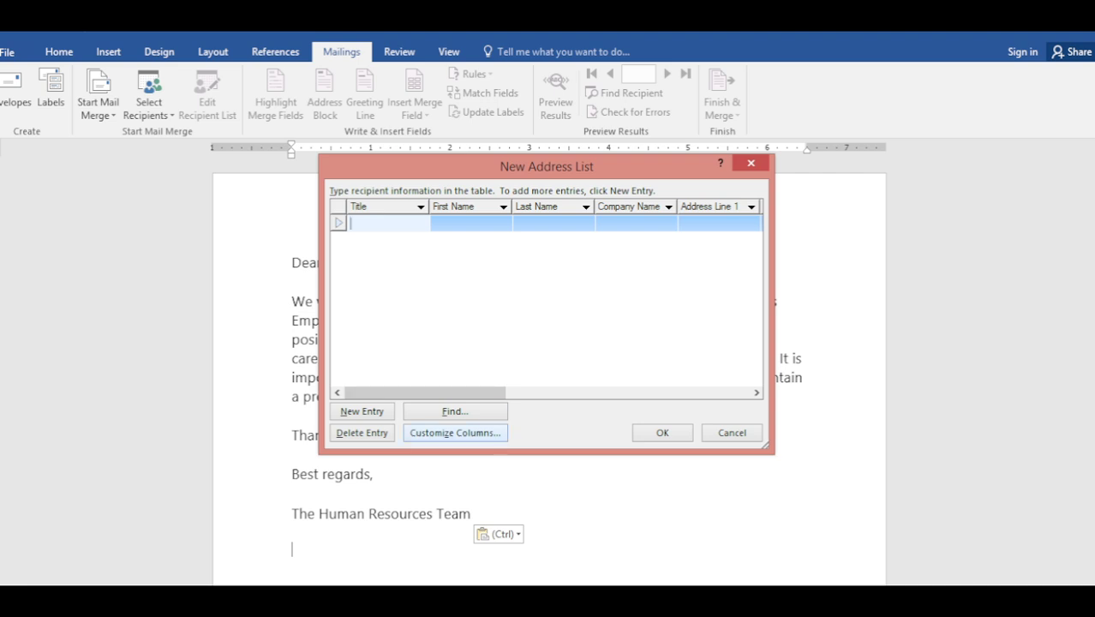
click(455, 432)
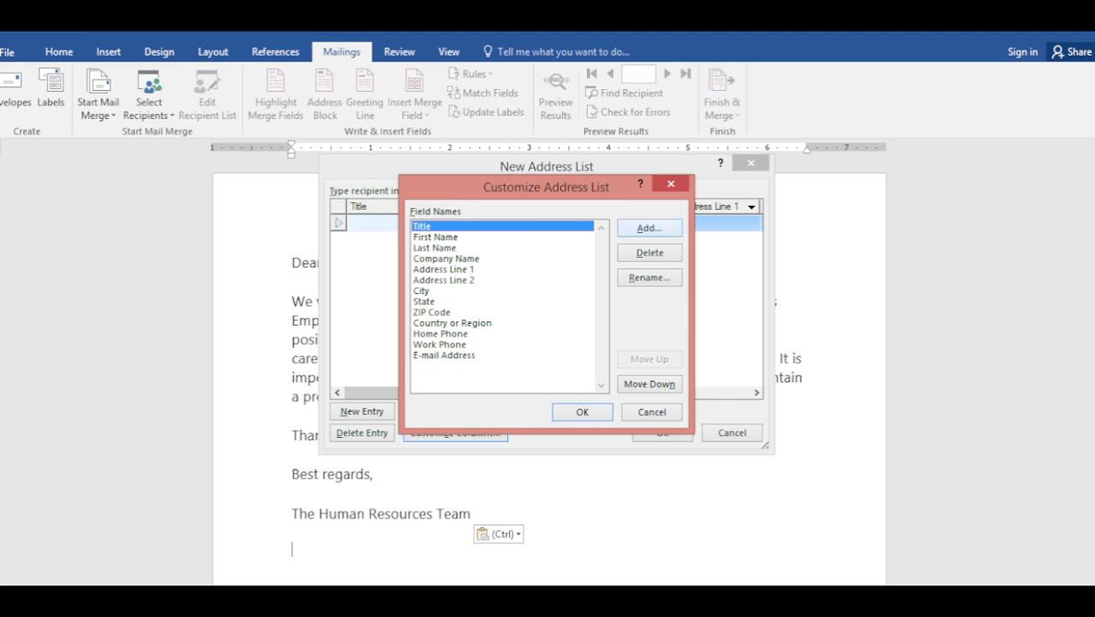
click(649, 228)
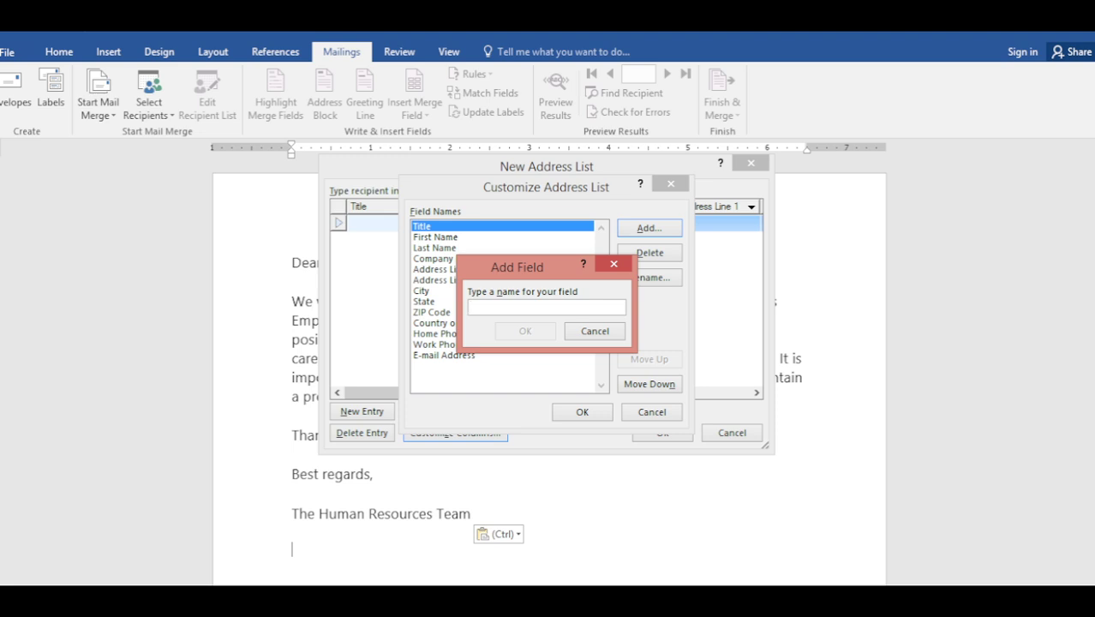
text(EID)
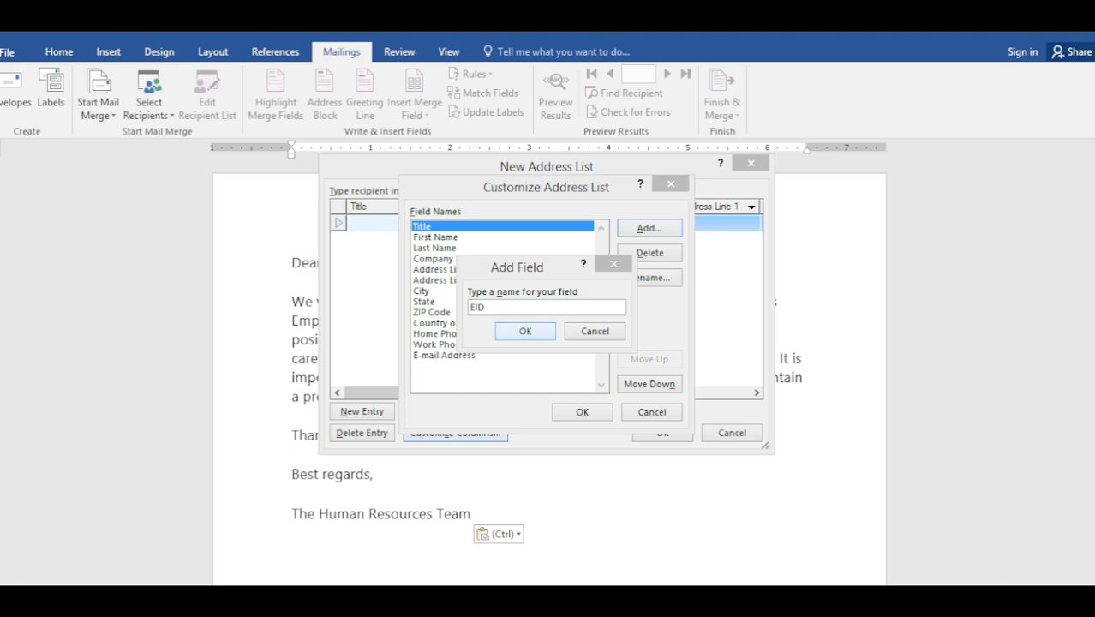
click(525, 331)
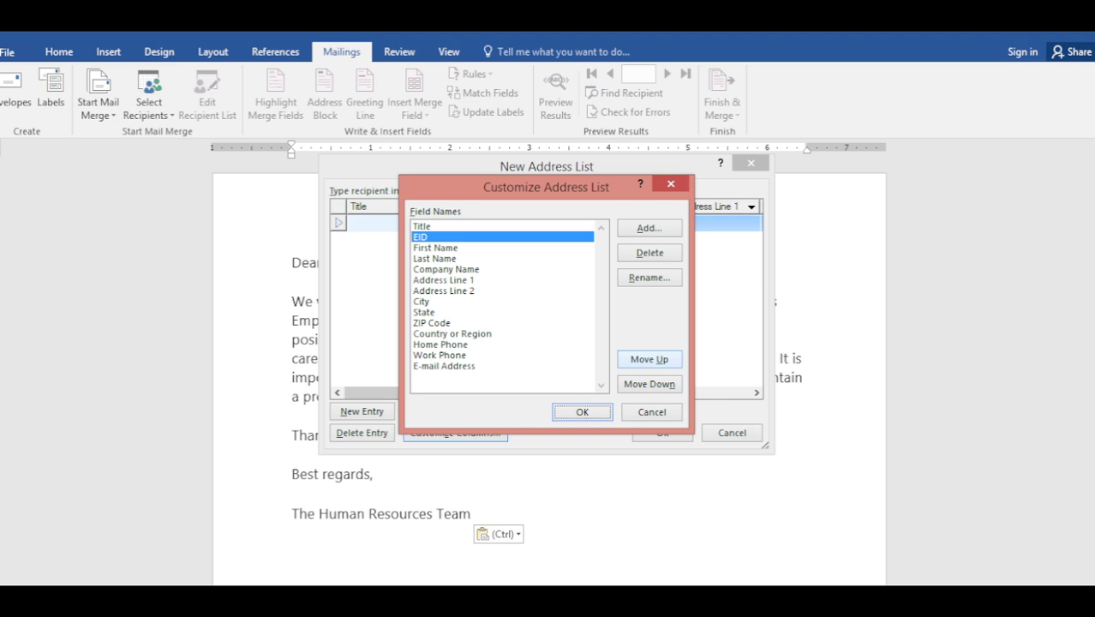
key(alt+u)
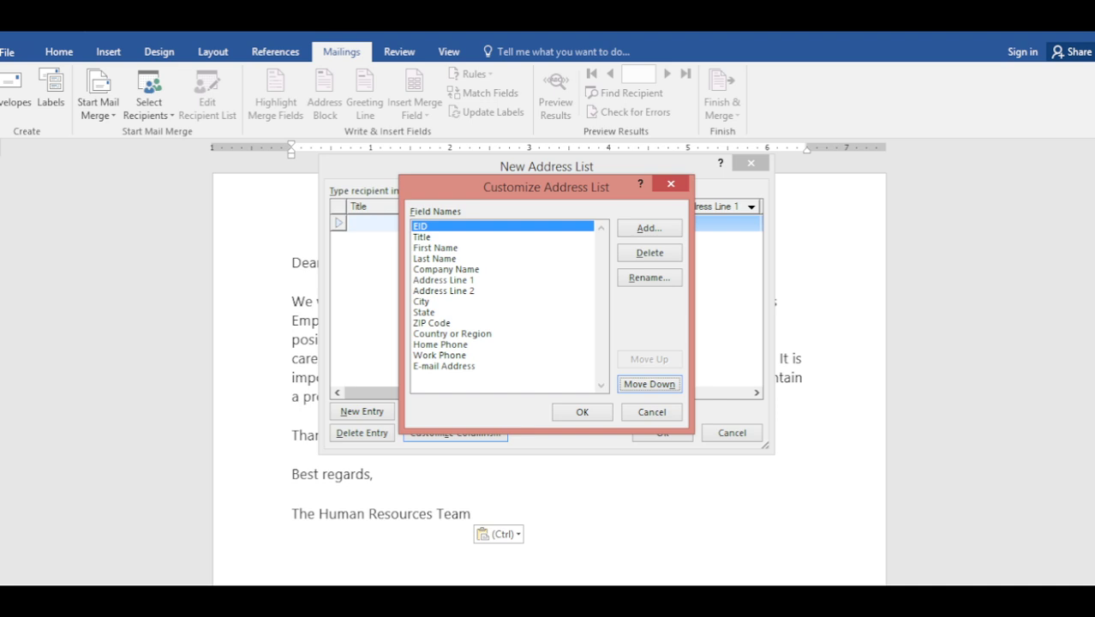
- Delete the Title field from the address list's columns
click(422, 237)
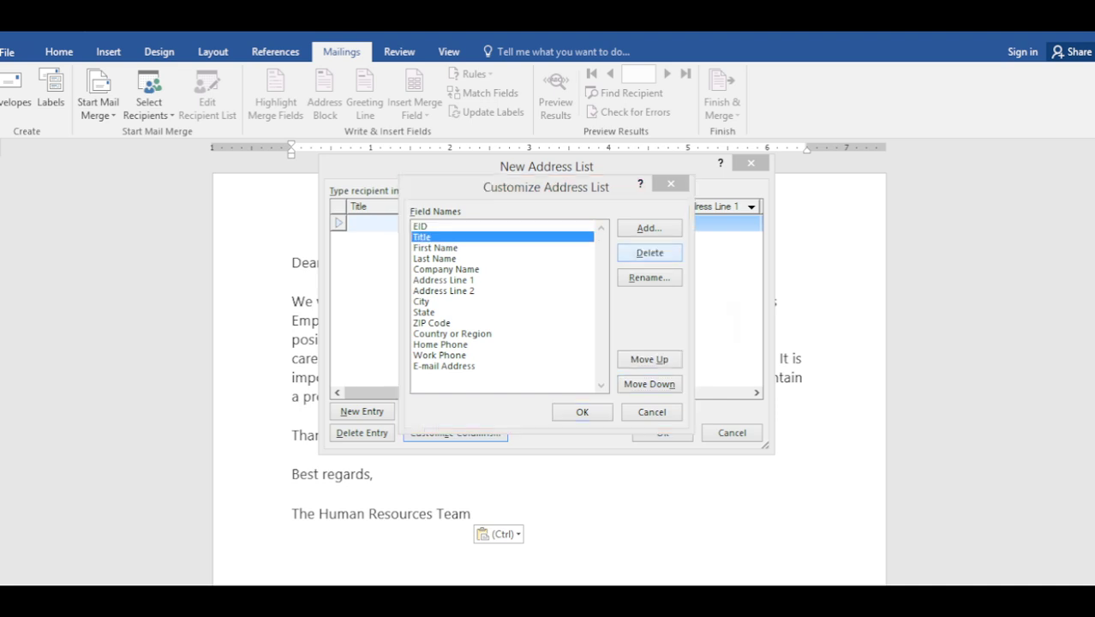
key(alt+d)
key(Return)
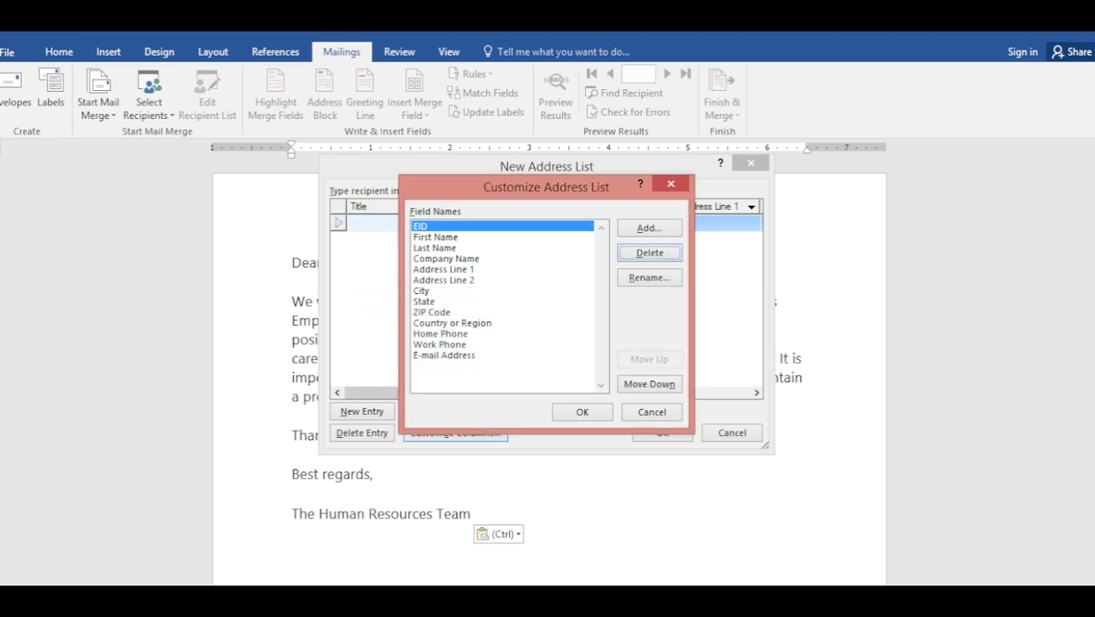
- Rename the First Name field to E-Name, delete all the fields below it, and apply the customized columns
click(435, 237)
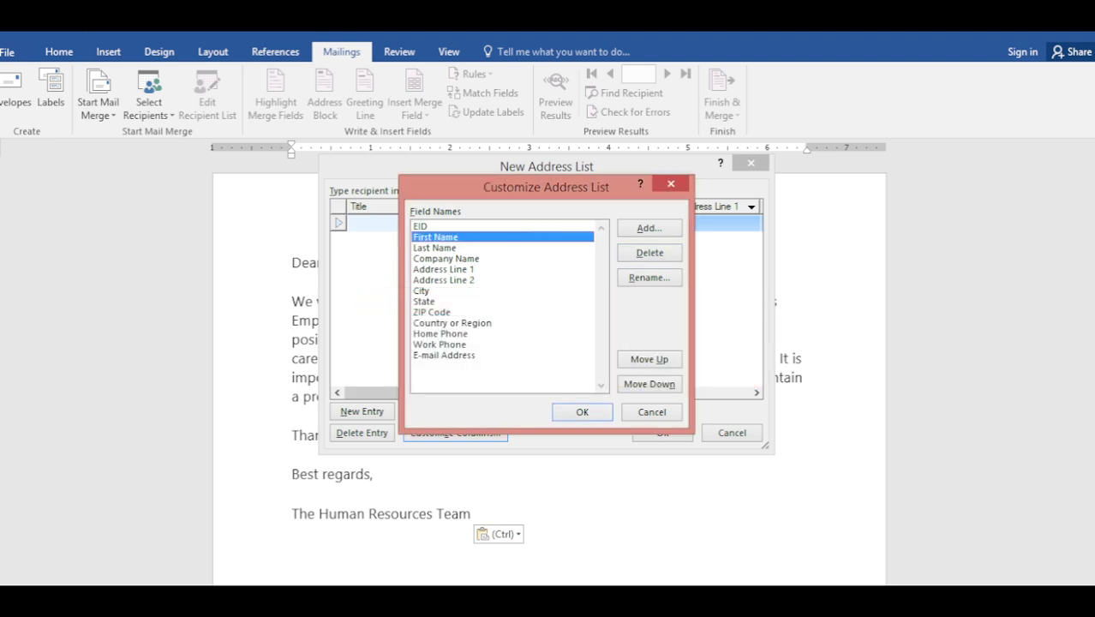
click(649, 277)
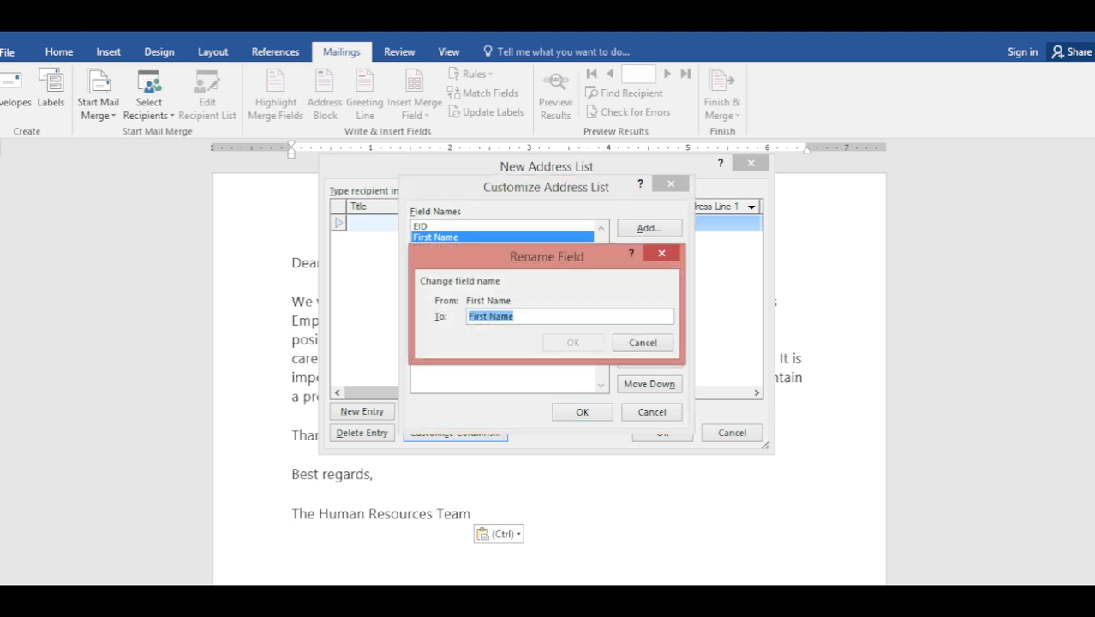
click(487, 316)
drag(490, 316, 468, 316)
key(BackSpace)
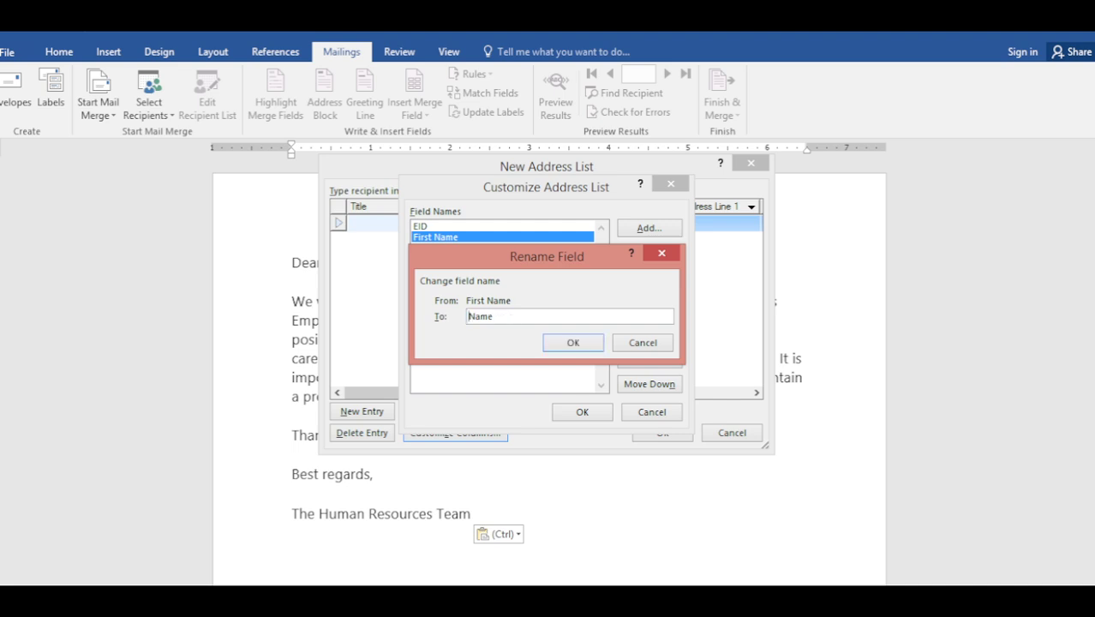
text(E-)
key(Return)
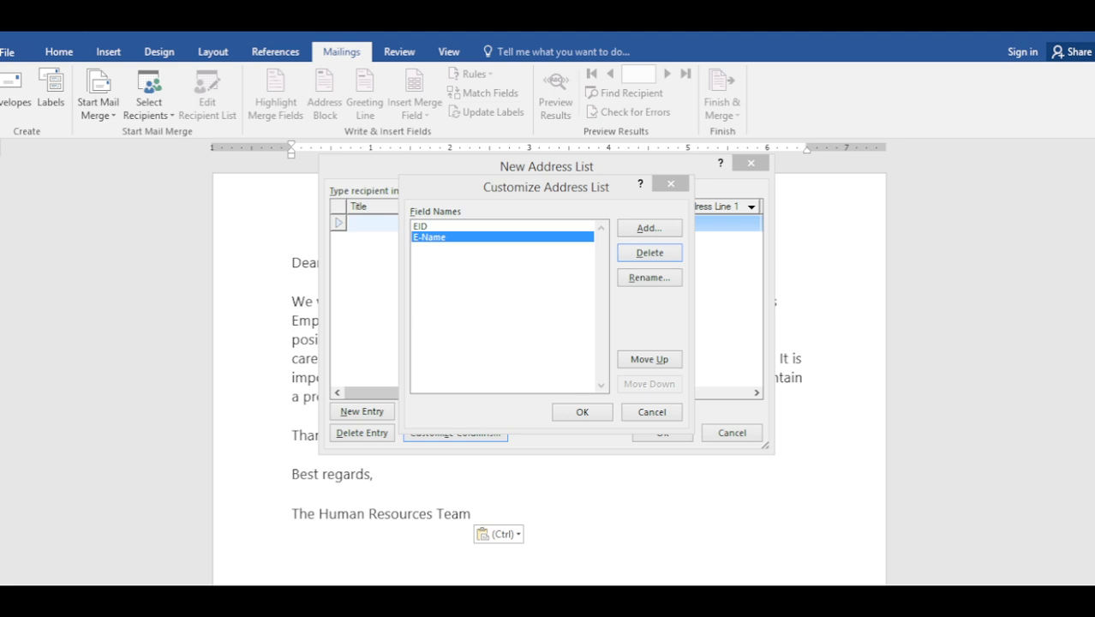
key(Return)
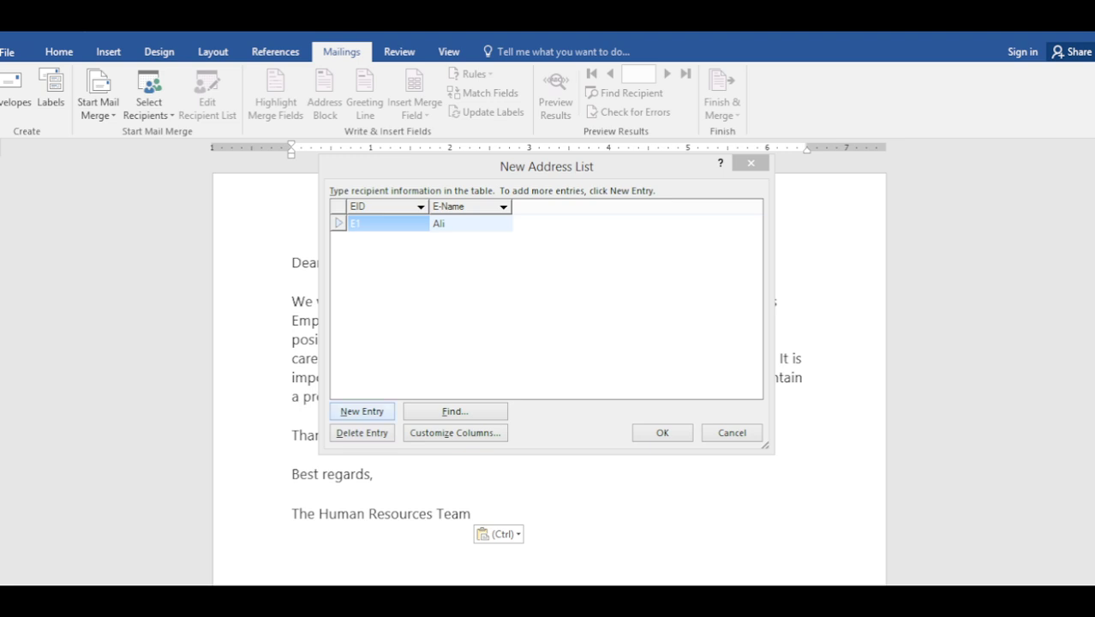
- Add a second recipient entry with EID E2 and the employee's name
click(362, 411)
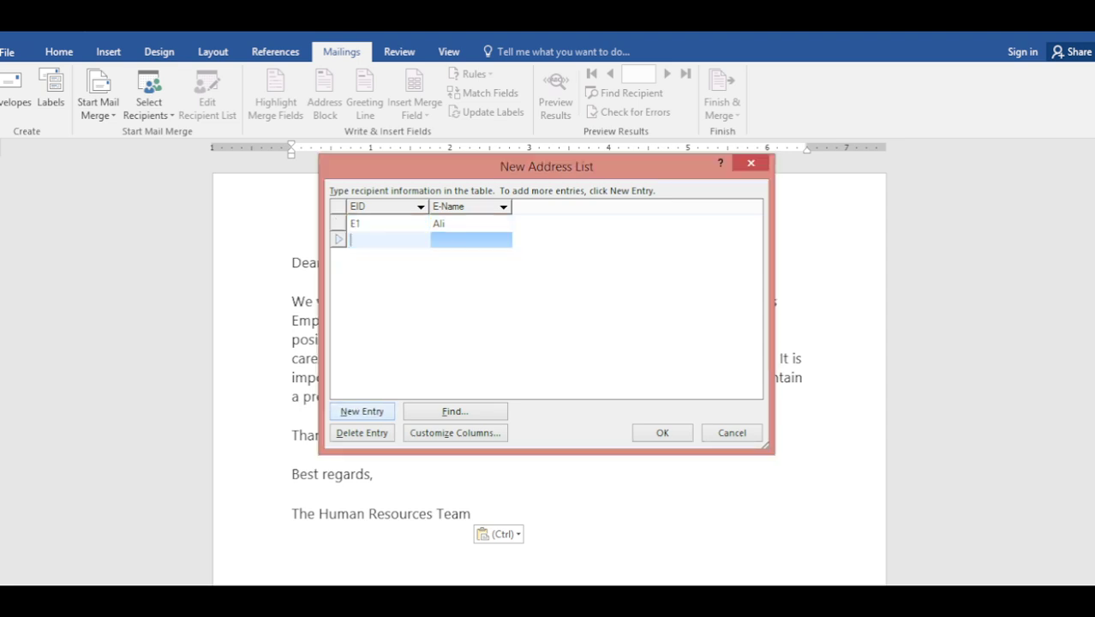
text(e)
key(BackSpace)
text(E2)
key(Tab)
text(ZIA)
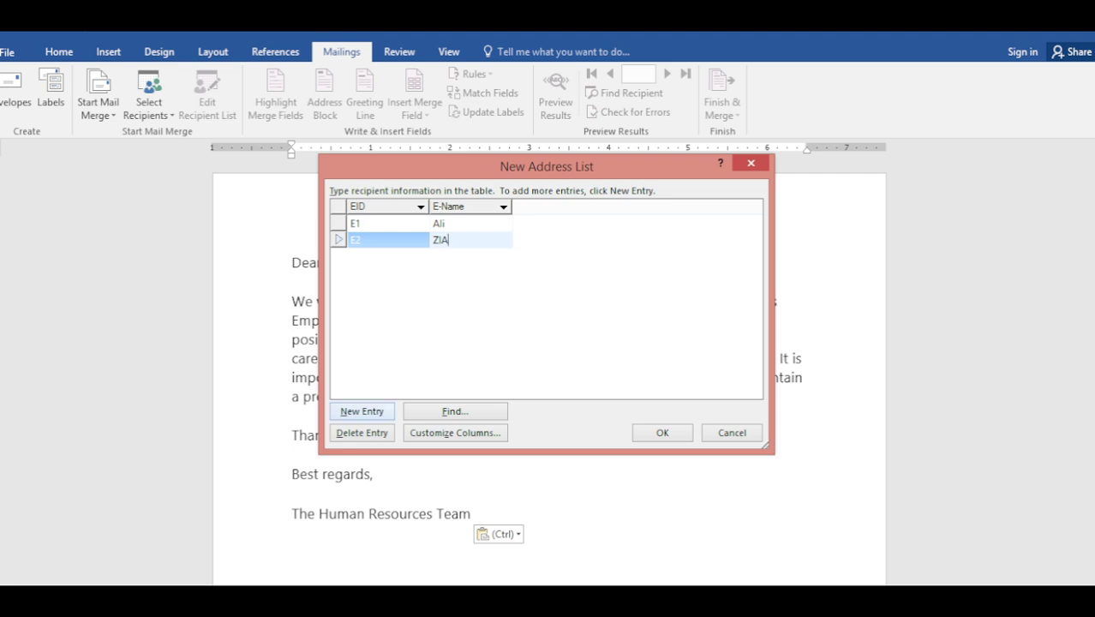
- Add a third recipient entry with EID E3 and the employee's name
click(362, 412)
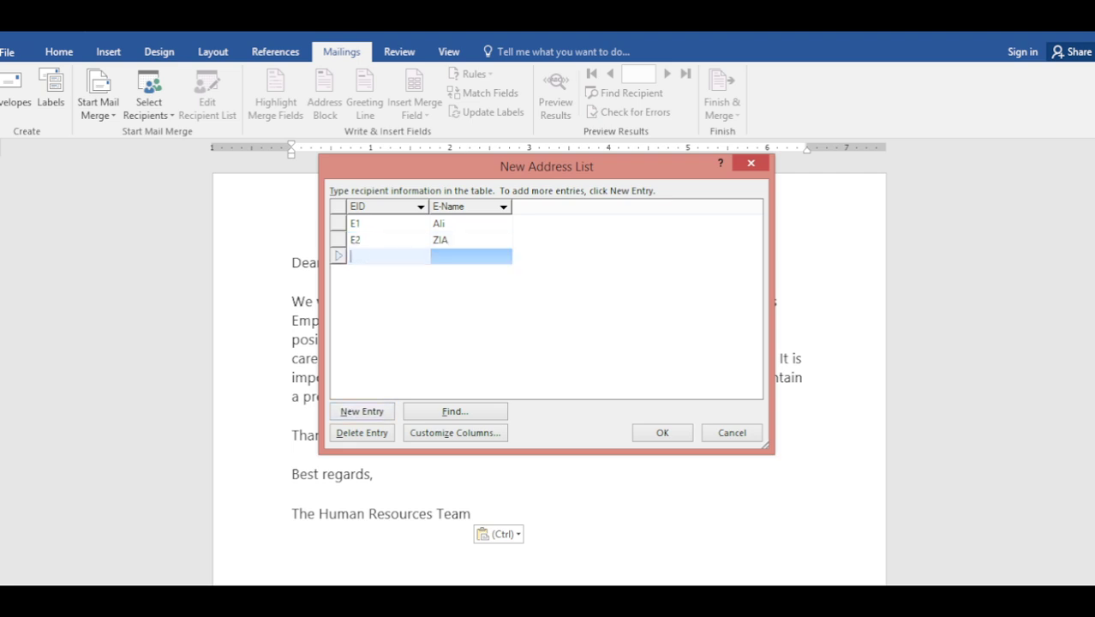
text(E3)
key(Tab)
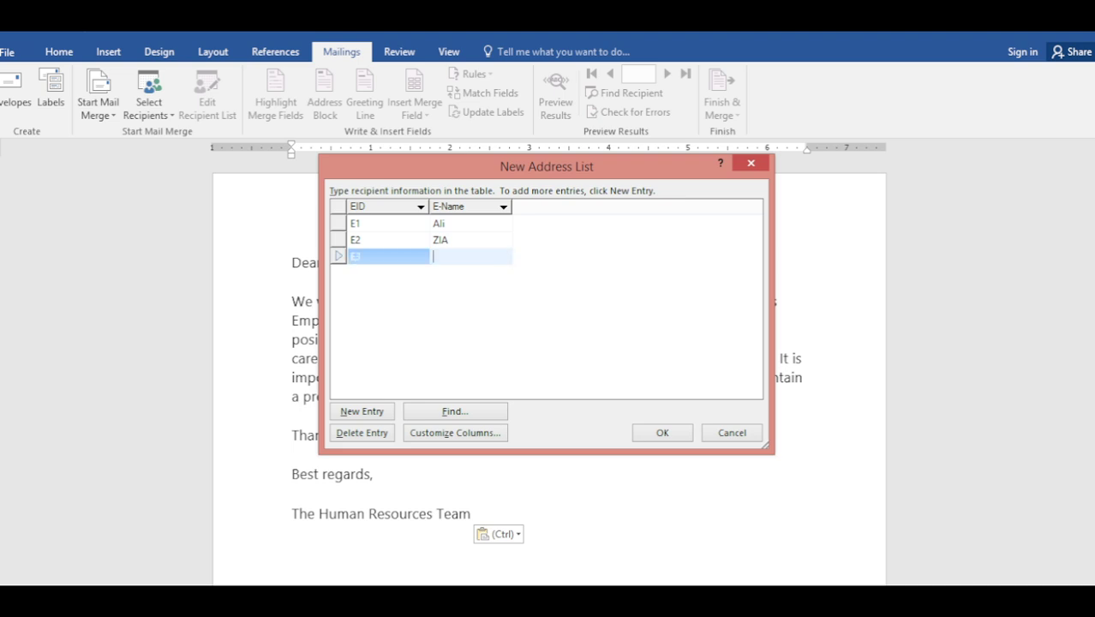
text(AIZA)
- Add a fourth recipient entry with EID E4 and the employee's name, and accept the address list
click(361, 411)
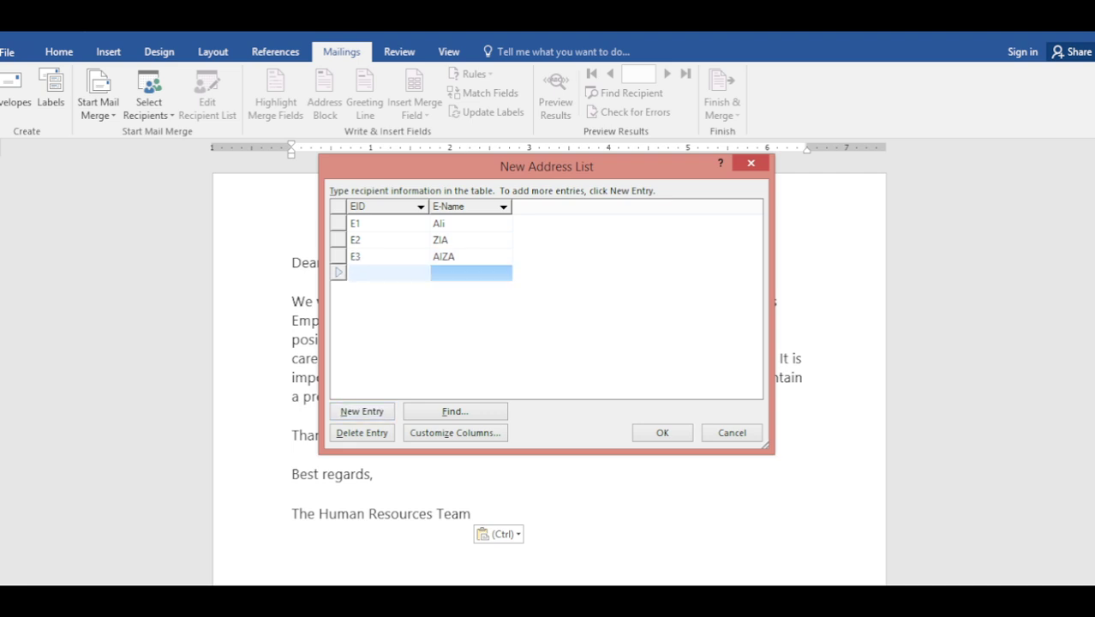
text(E4)
key(Tab)
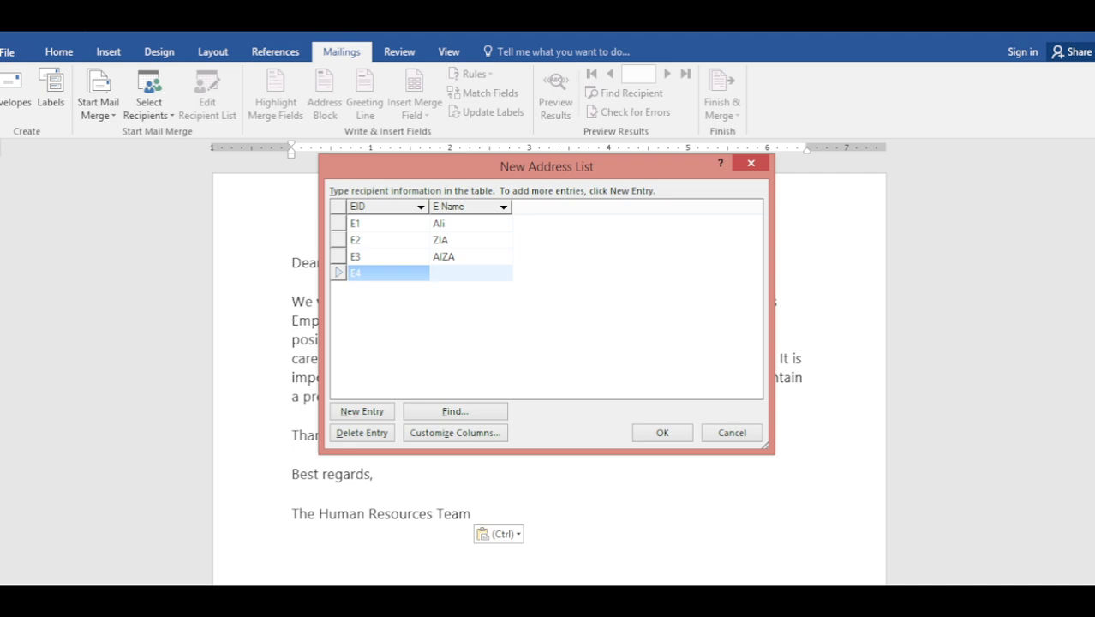
text(AZAAN)
key(Return)
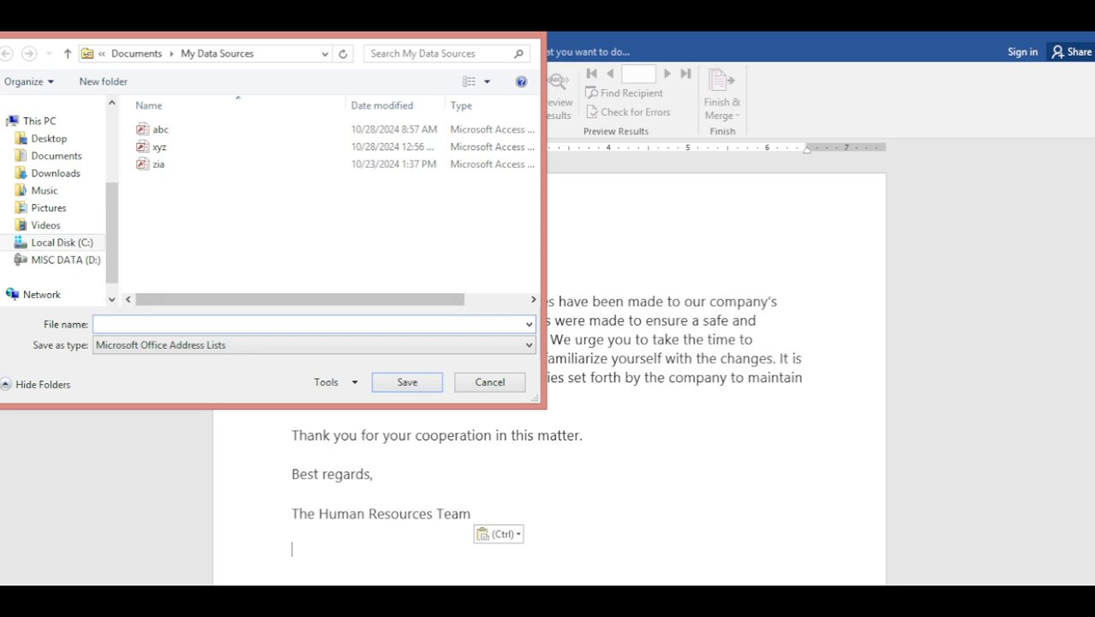
- Save the new address list as EMP in the My Data Sources folder
text(A)
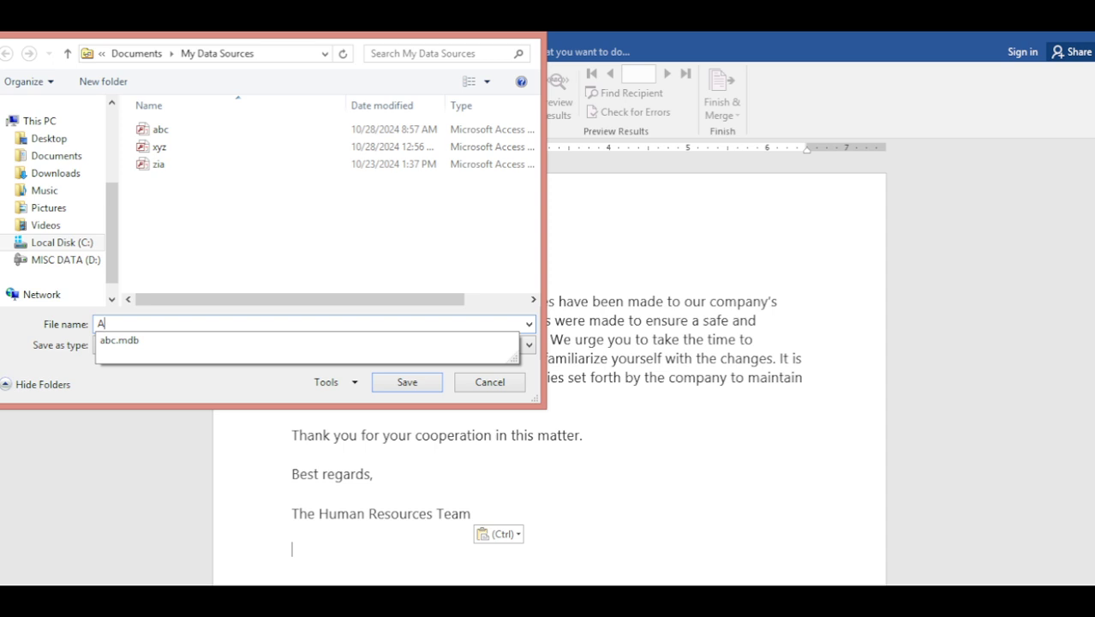
key(BackSpace)
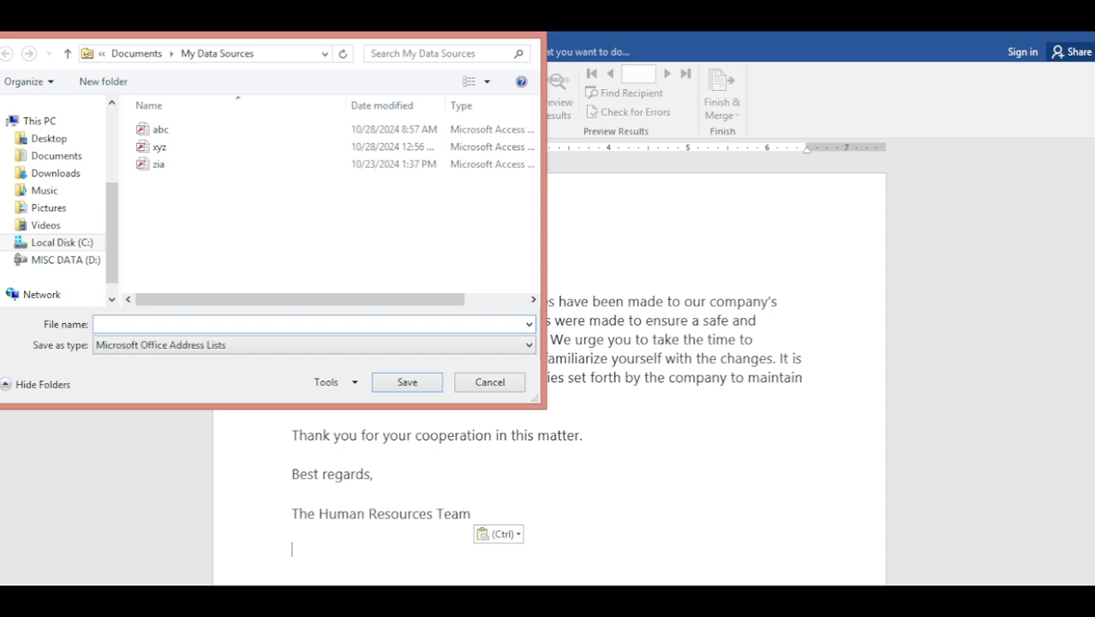
text(EMP)
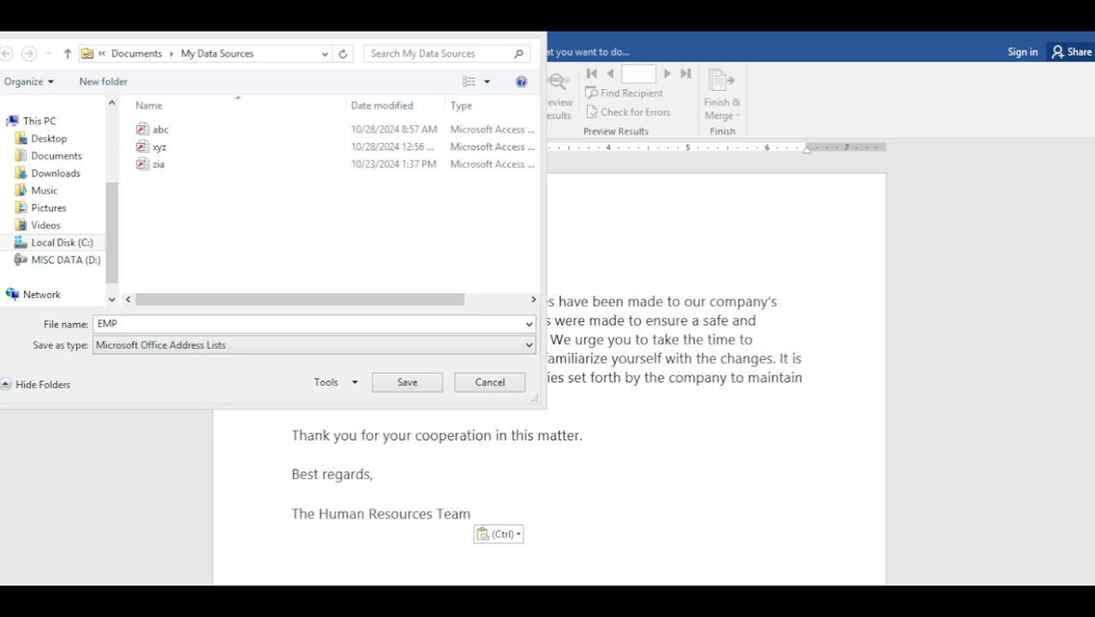
key(Return)
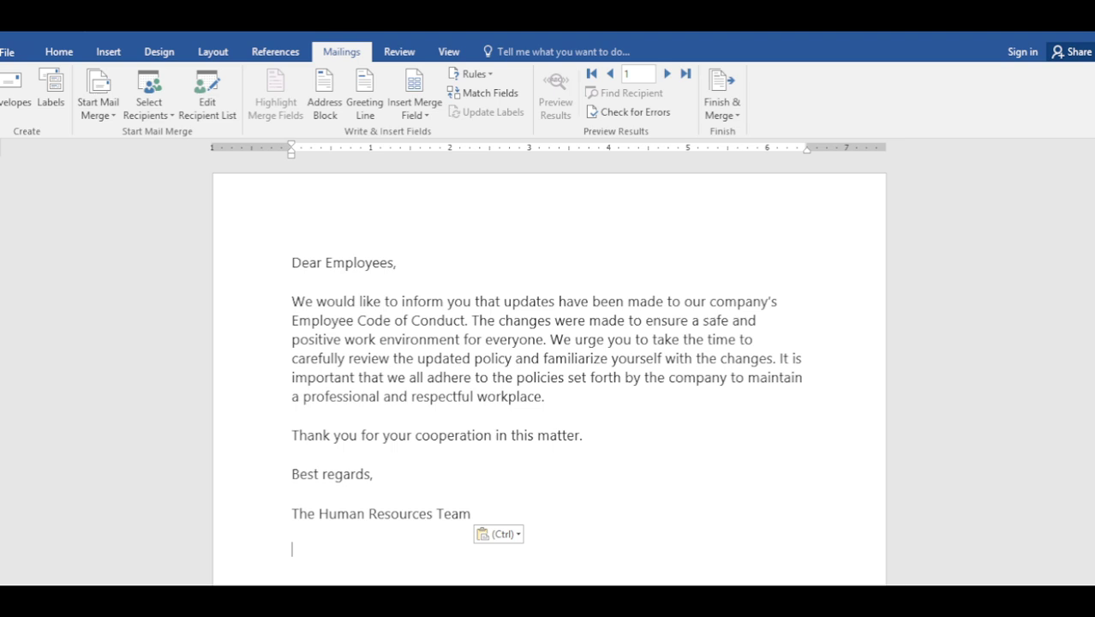
- Replace the word "Employees" in the letter's greeting with the EName merge field
double_click(380, 262)
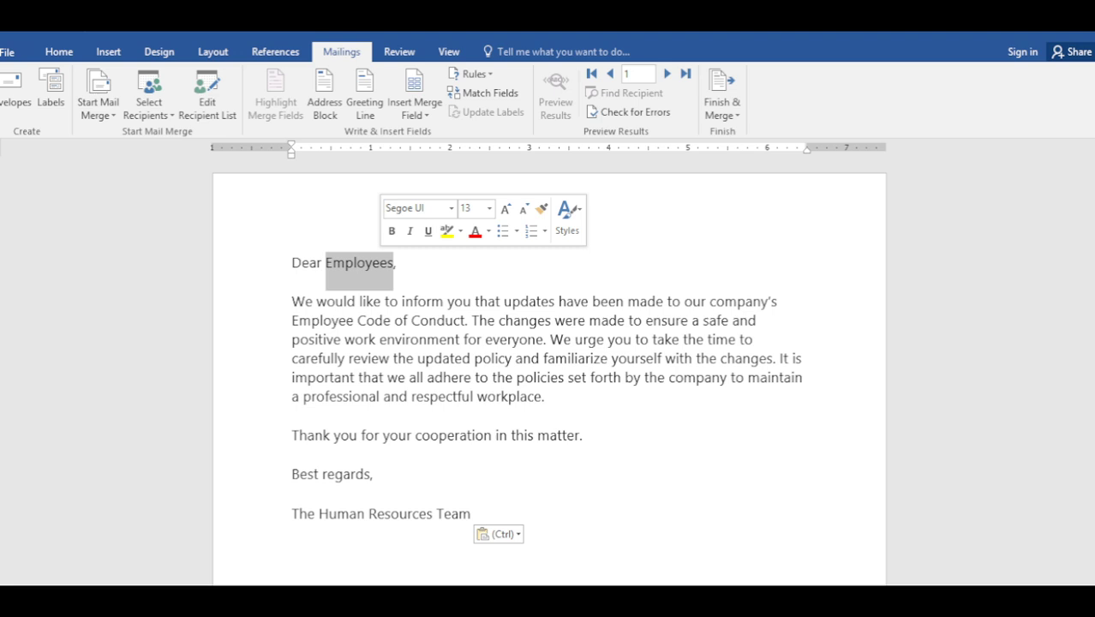
key(Delete)
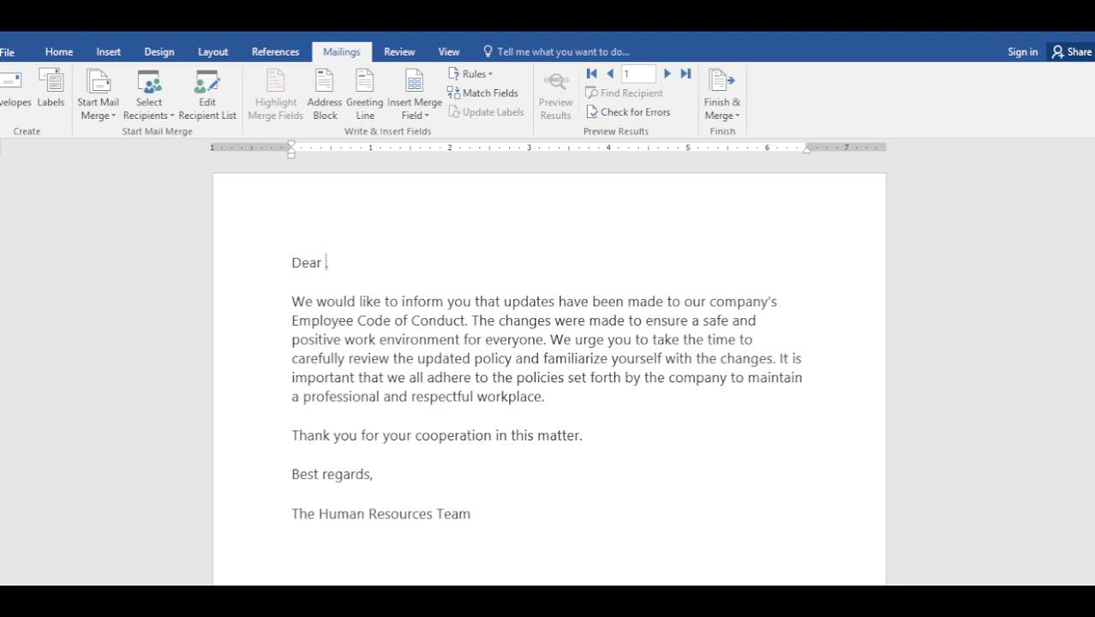
click(415, 109)
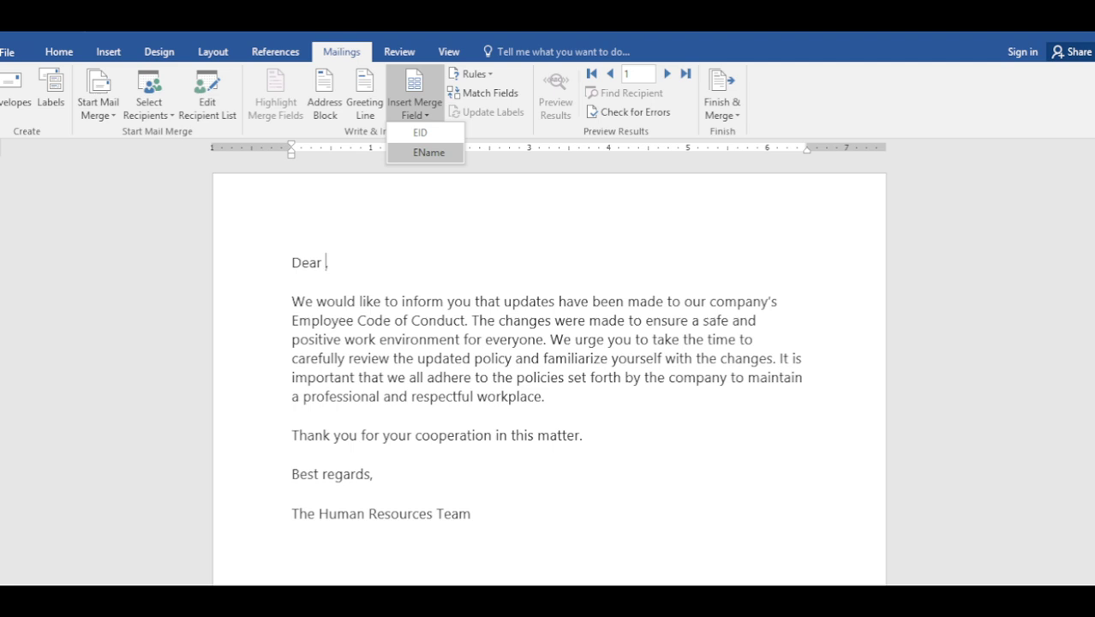
click(429, 152)
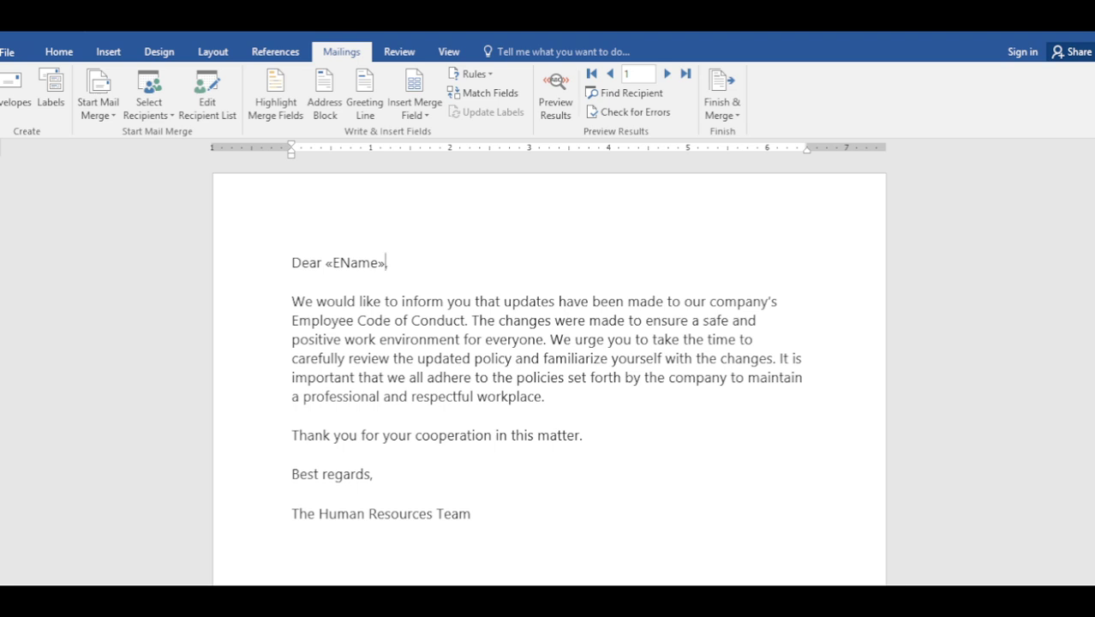
- Merge all records into a new document of individual letters and look through the resulting pages
click(722, 102)
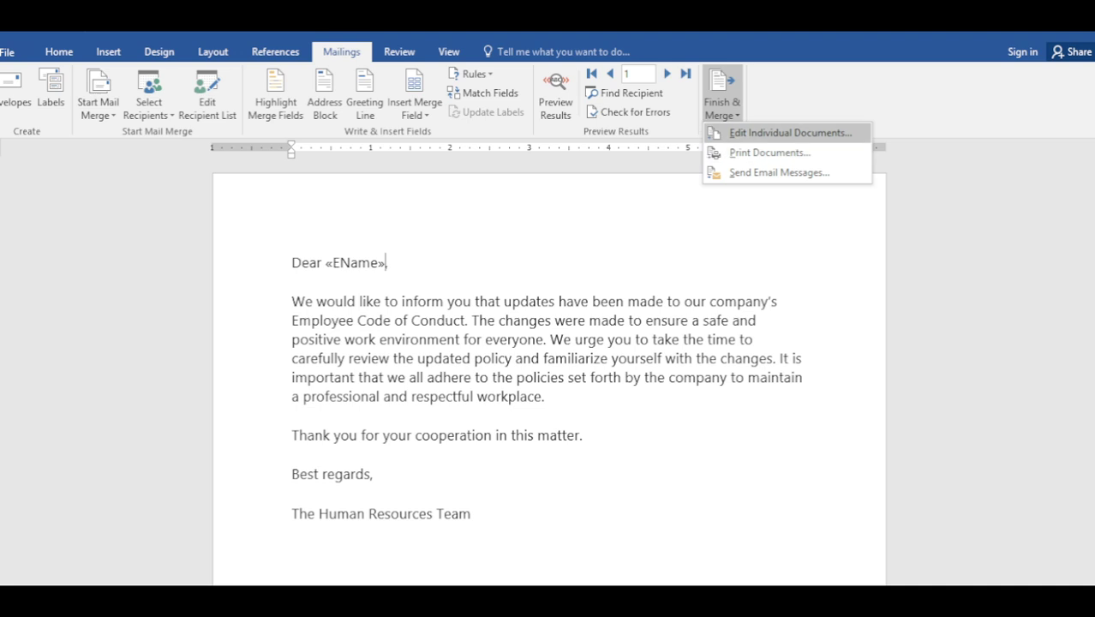
click(755, 133)
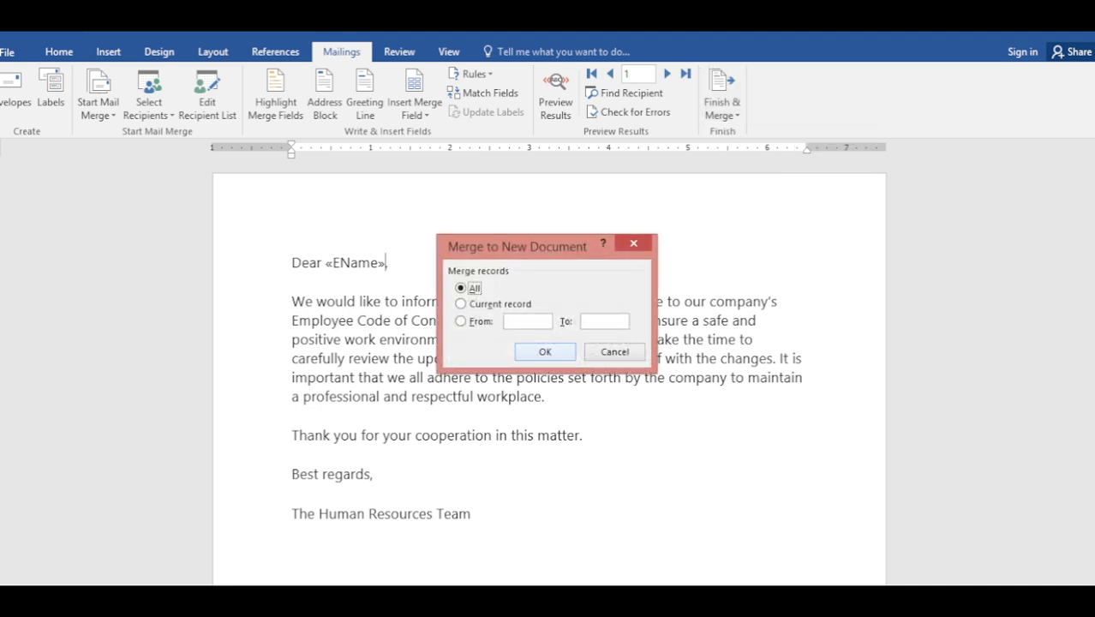
key(Return)
scroll(548, 368, down, 3)
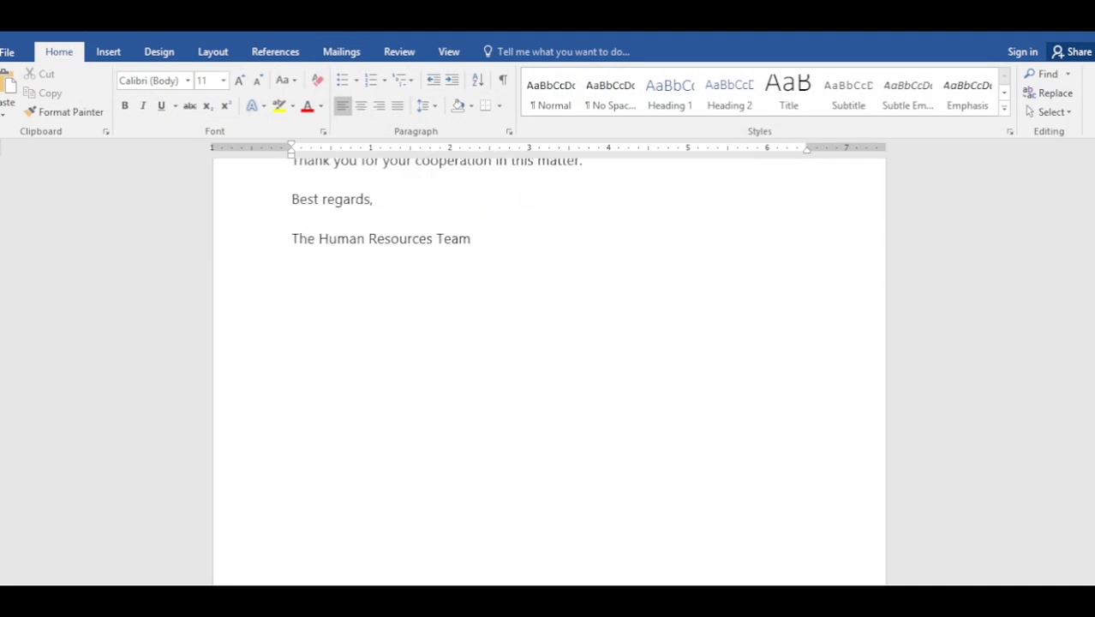
scroll(549, 369, down, 20)
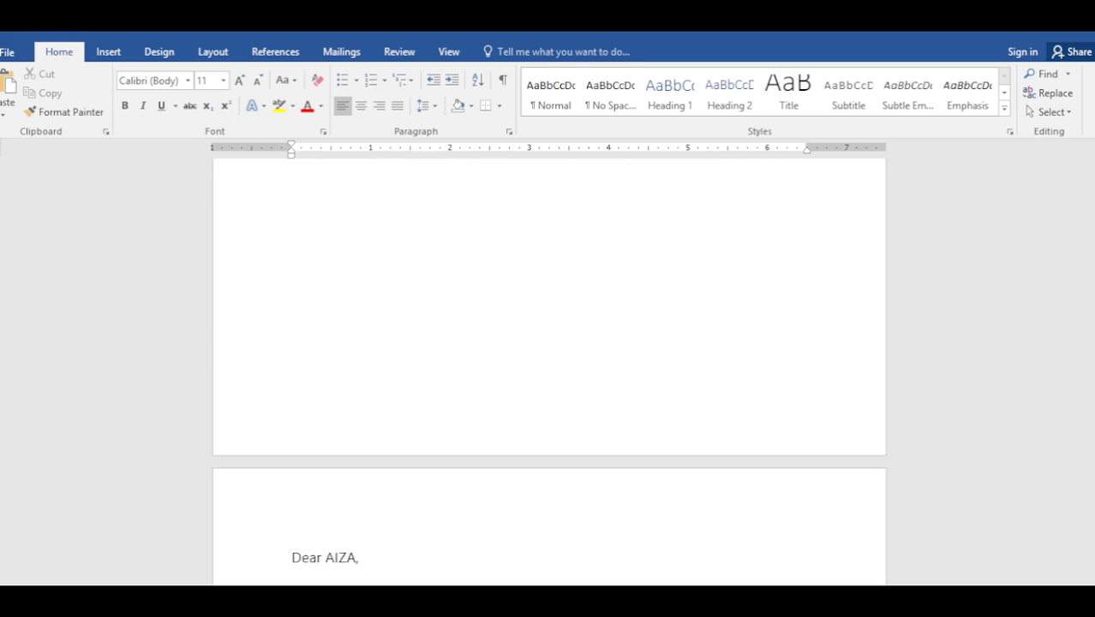
scroll(549, 369, down, 20)
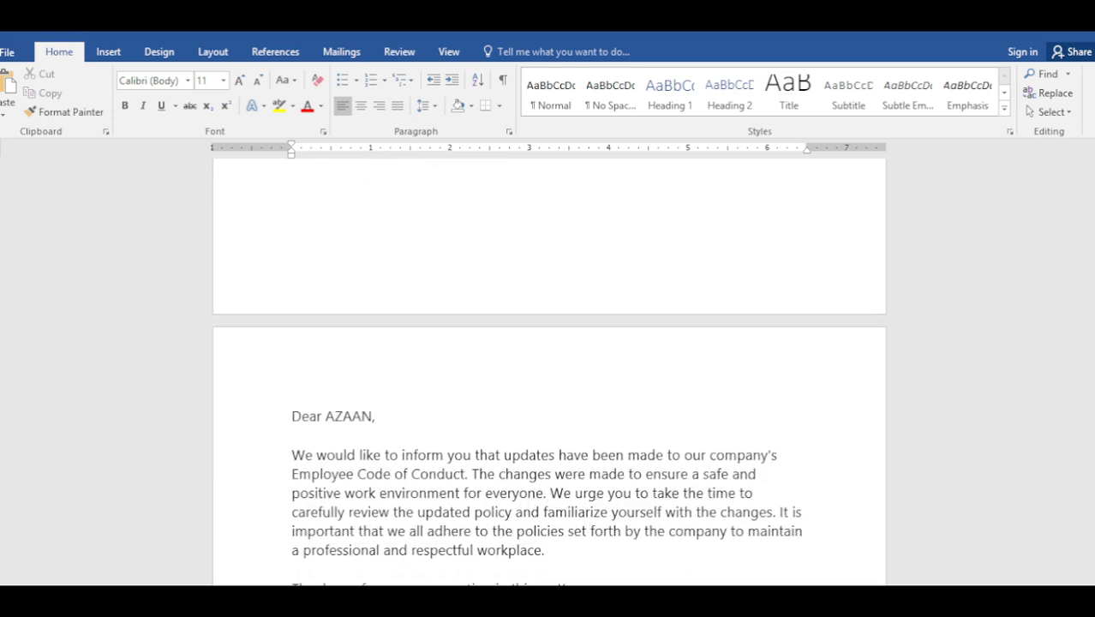
scroll(548, 369, down, 3)
scroll(549, 368, down, 5)
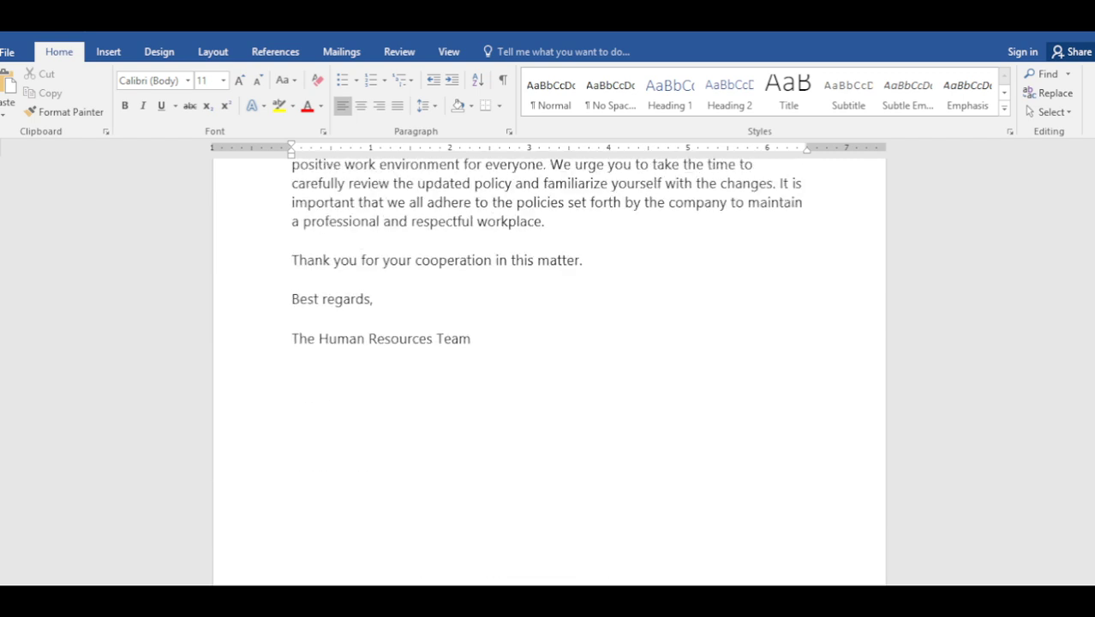
- Return to the main letter and start an If...Then...Else rule before the EName field, comparing EName as equal to the doctor's name
key(alt+Tab)
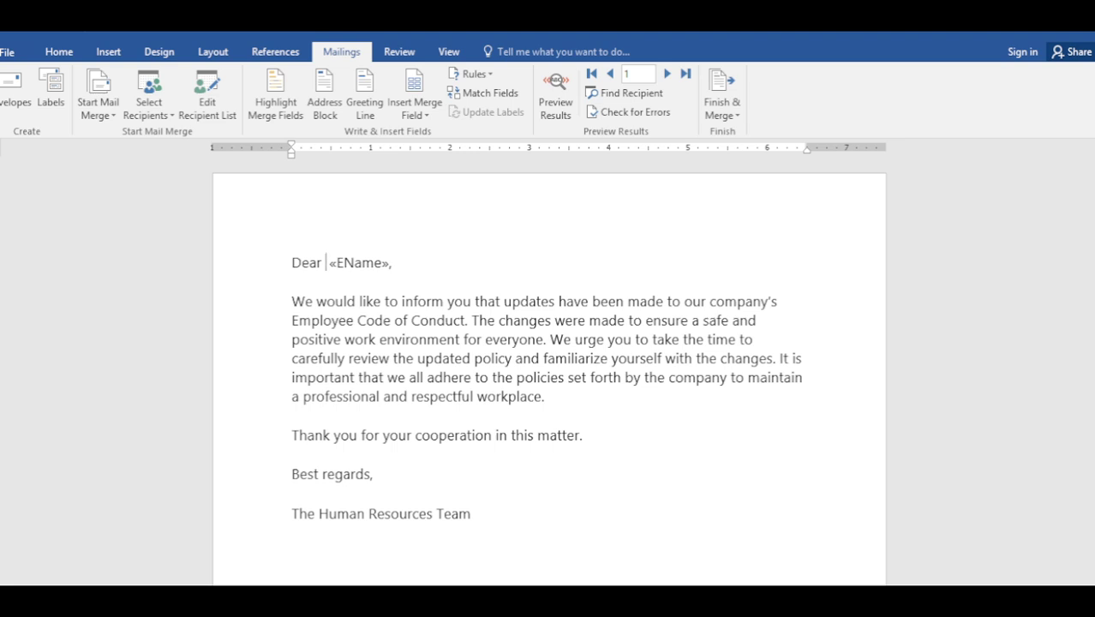
click(474, 74)
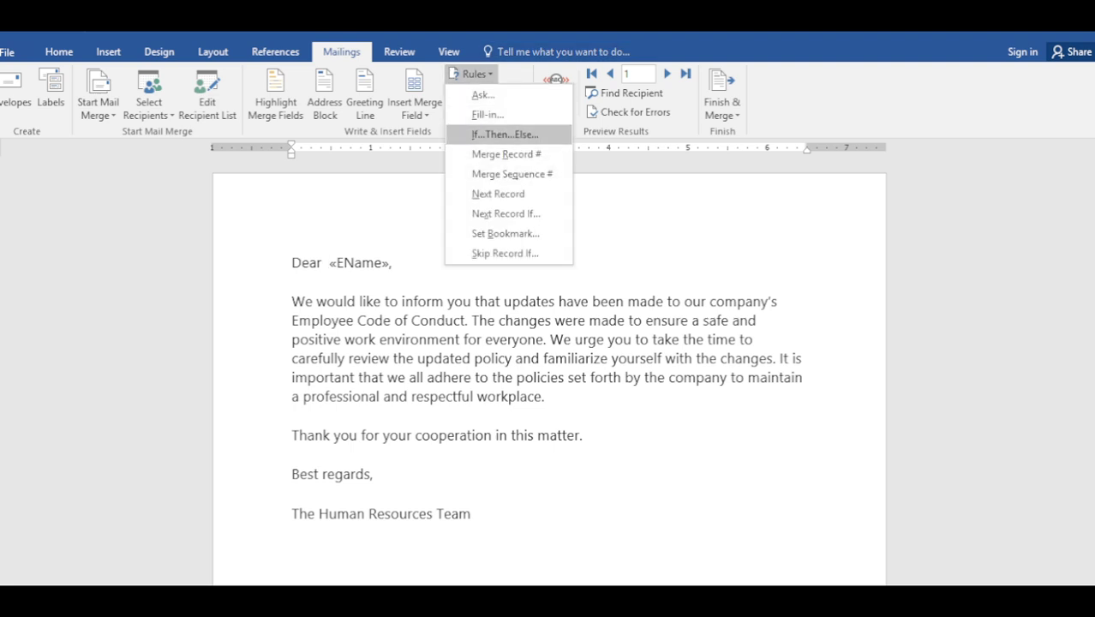
click(505, 135)
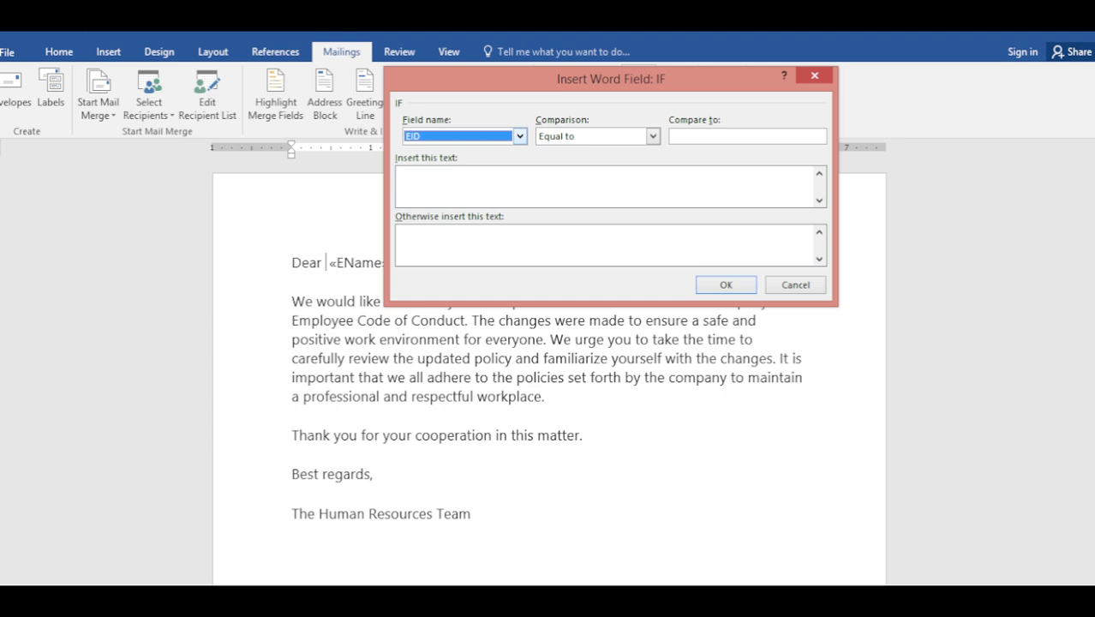
click(520, 137)
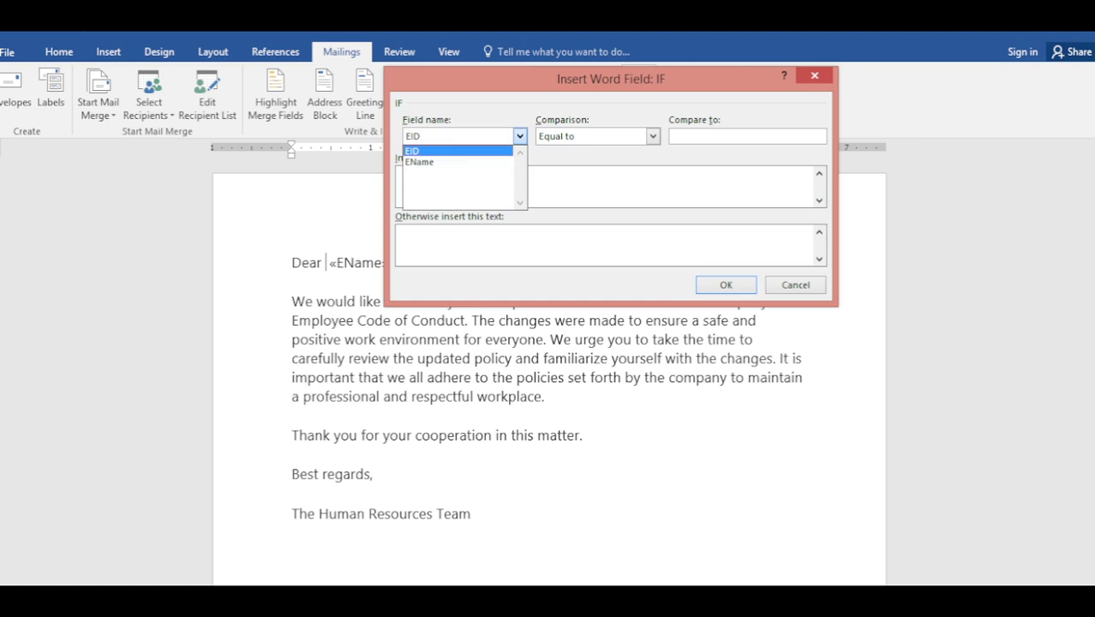
click(458, 162)
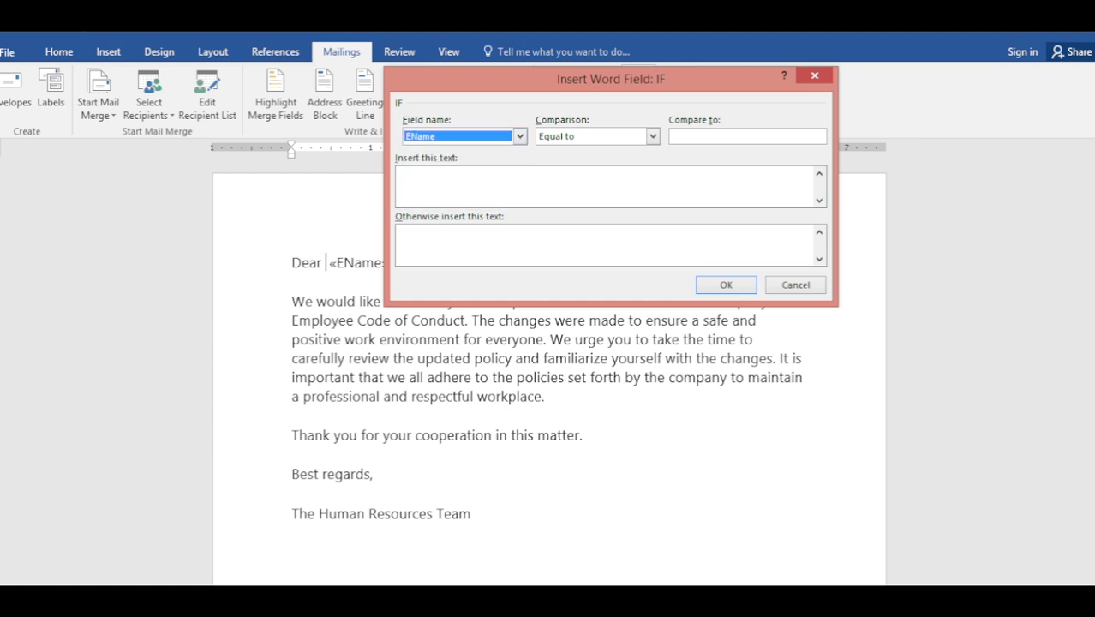
click(729, 137)
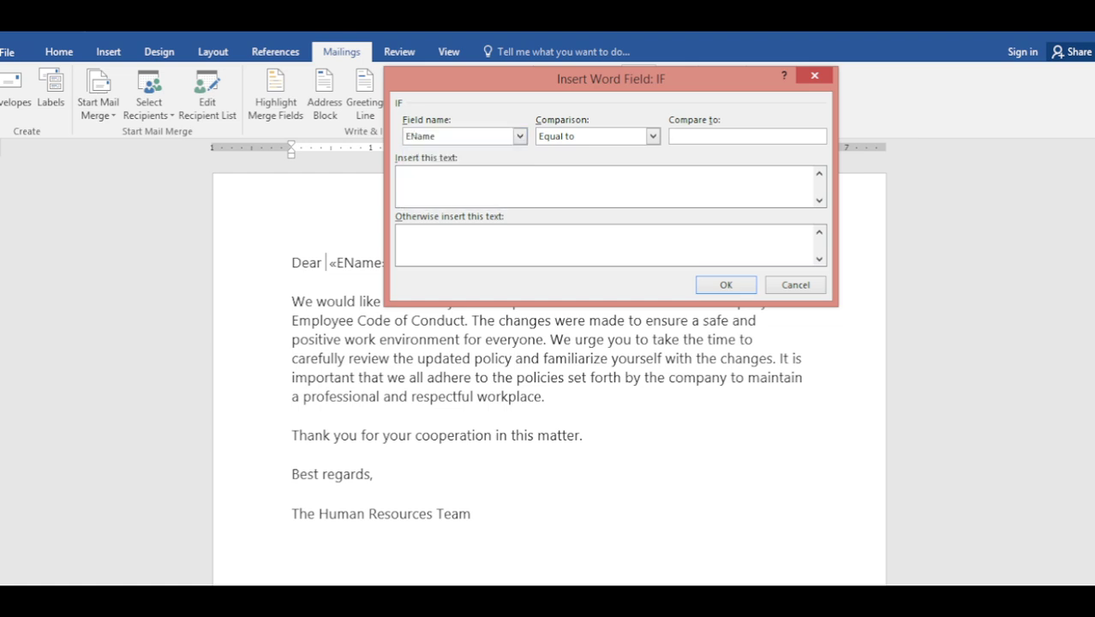
text(ZIA)
- Set the rule's text for a match to "Dr.", keep the Equal to comparison, and insert the rule
key(Tab)
text(Dr.)
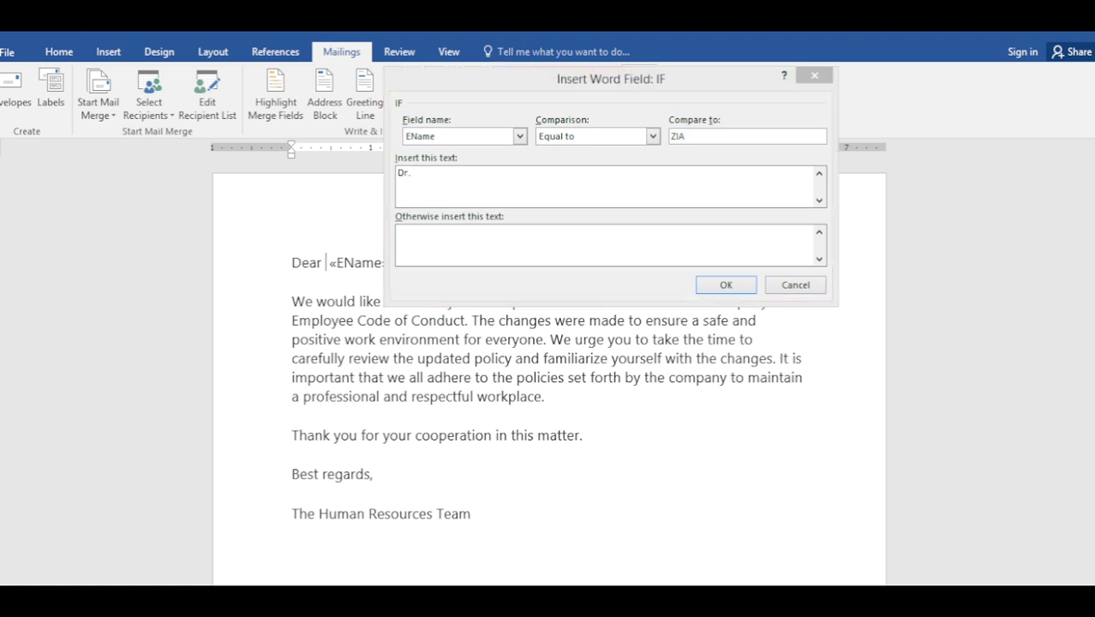
click(686, 136)
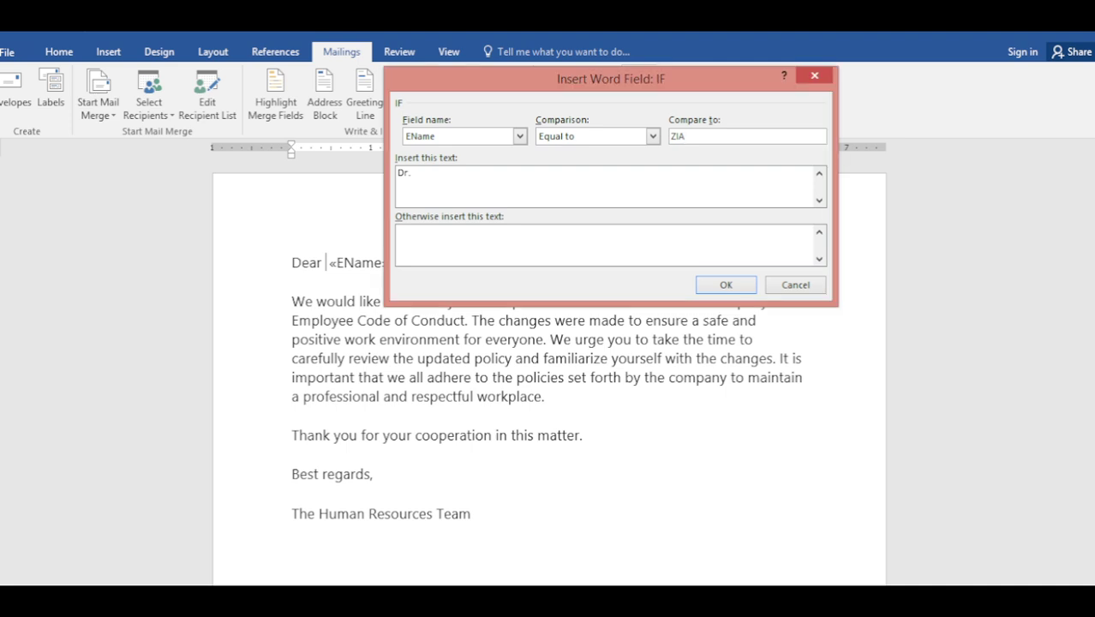
key(shift+Left)
key(shift+Left)
key(shift+Left)
click(412, 173)
click(652, 137)
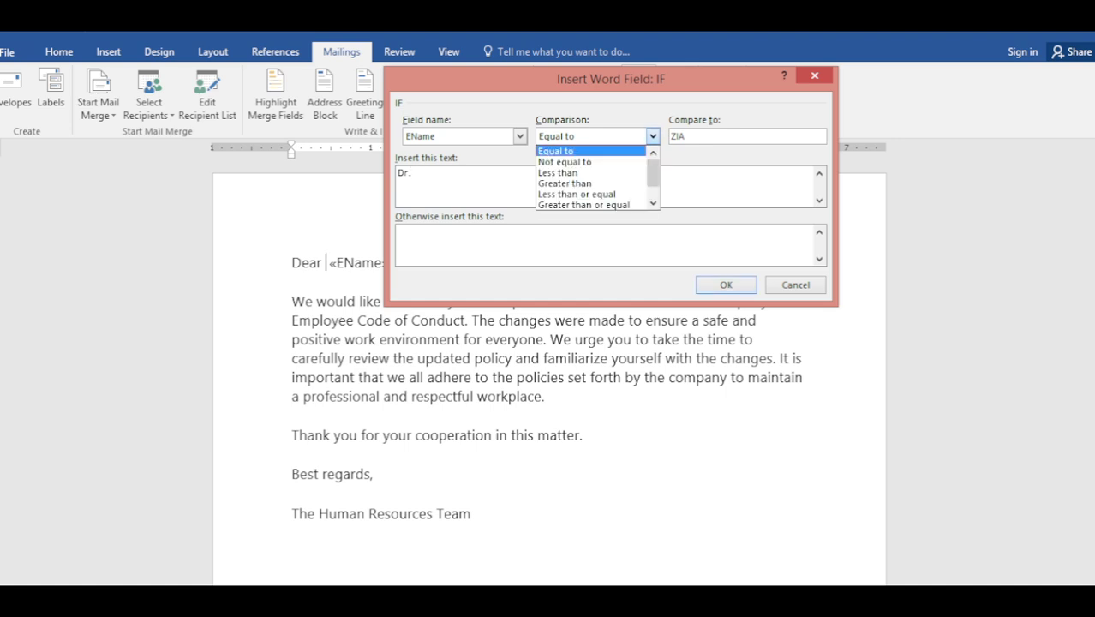
click(652, 136)
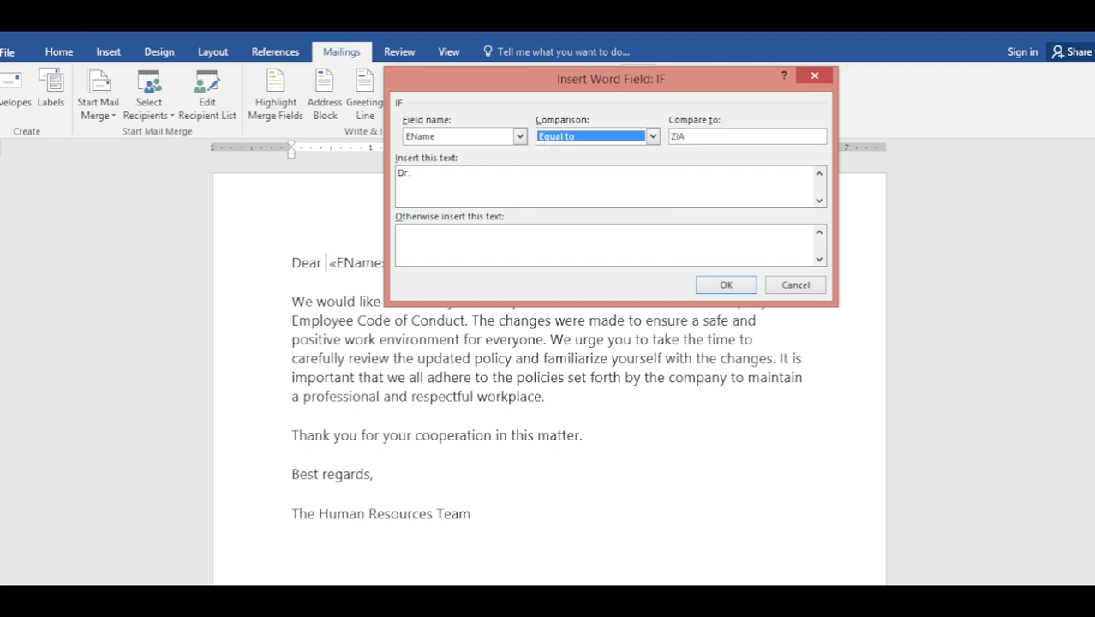
click(726, 285)
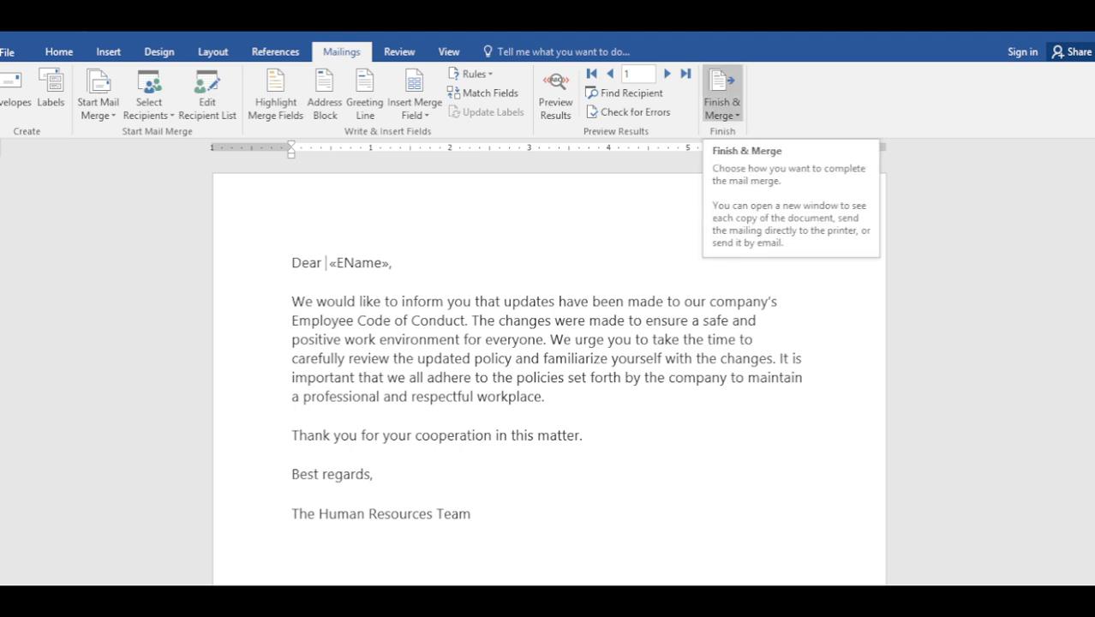
- Merge all records with the title rule into another new document of individual letters
click(722, 96)
click(755, 132)
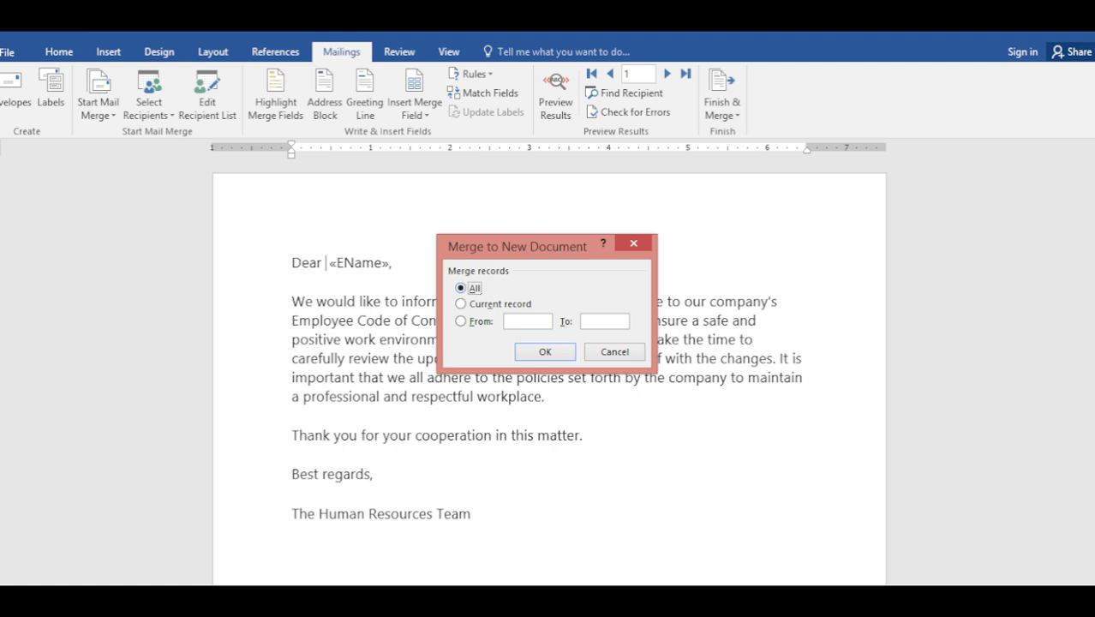
key(Return)
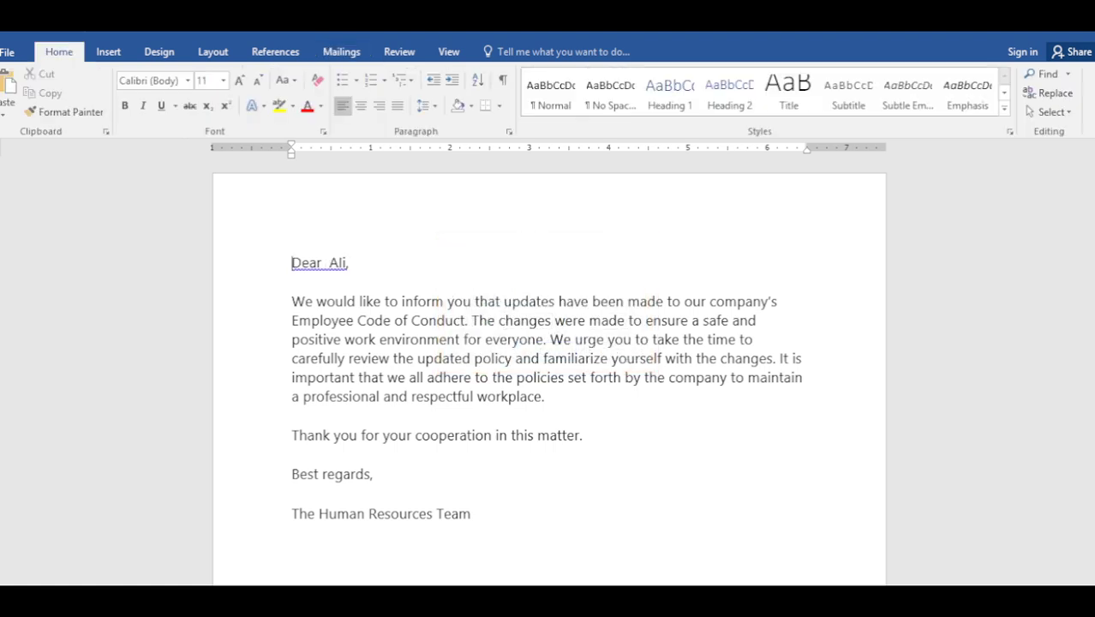
- Check the greeting of each merged letter for the conditional "Dr." title
scroll(549, 372, down, 15)
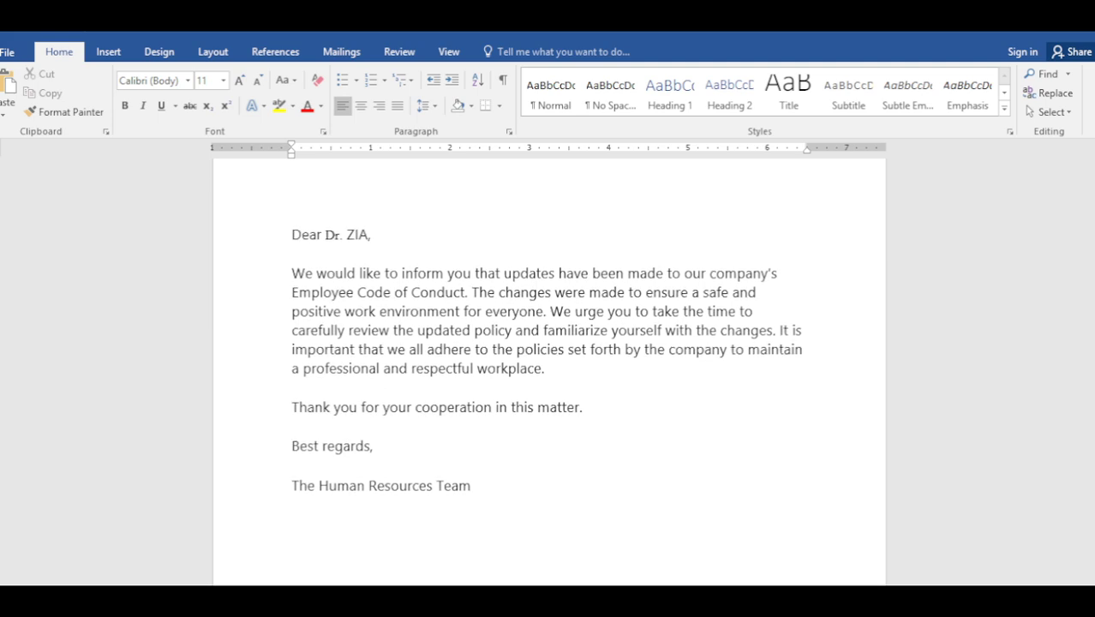
scroll(549, 372, down, 15)
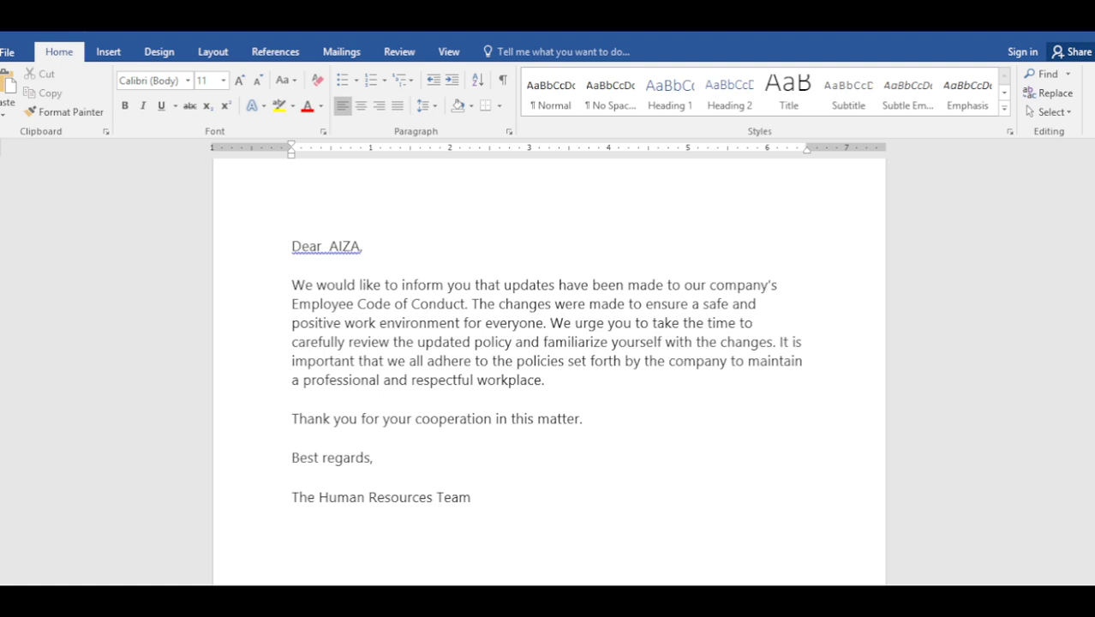
scroll(549, 372, down, 15)
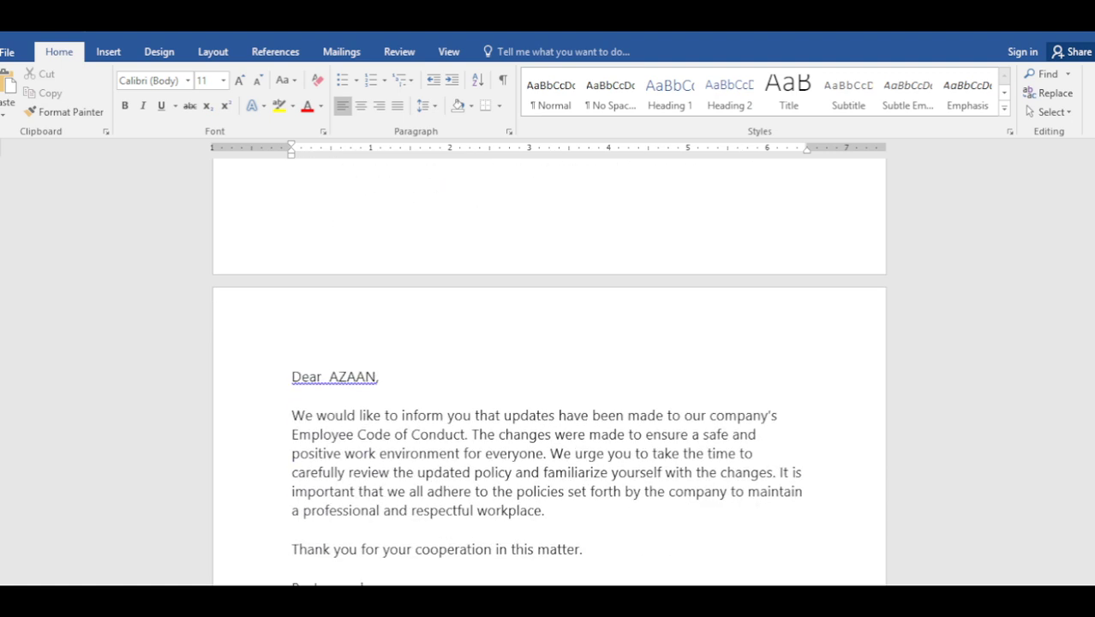
scroll(549, 372, up, 15)
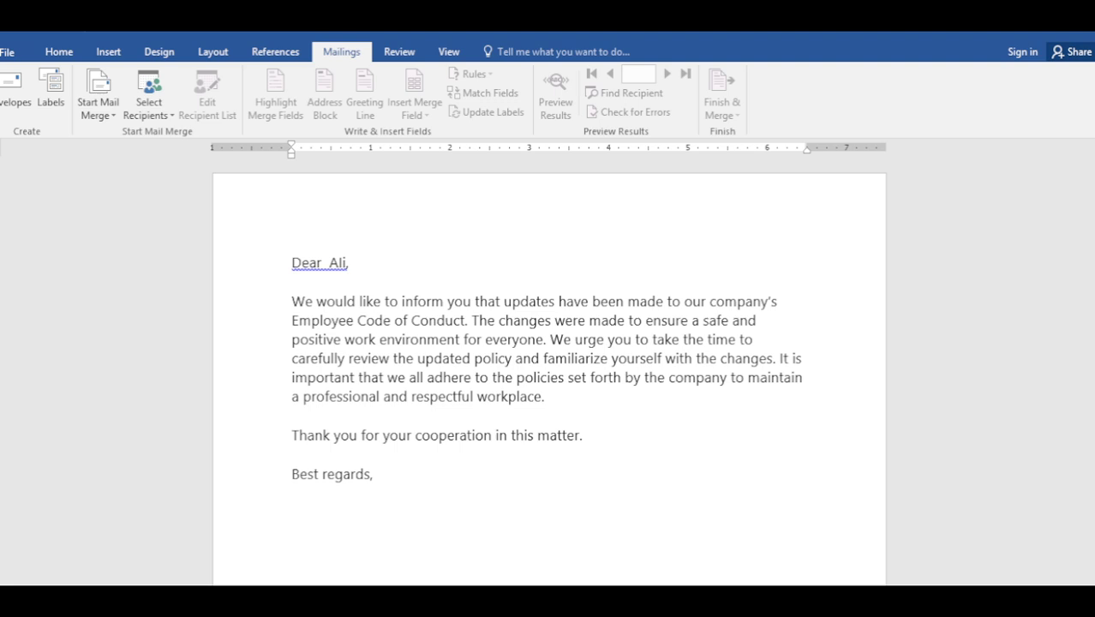
scroll(548, 372, down, 18)
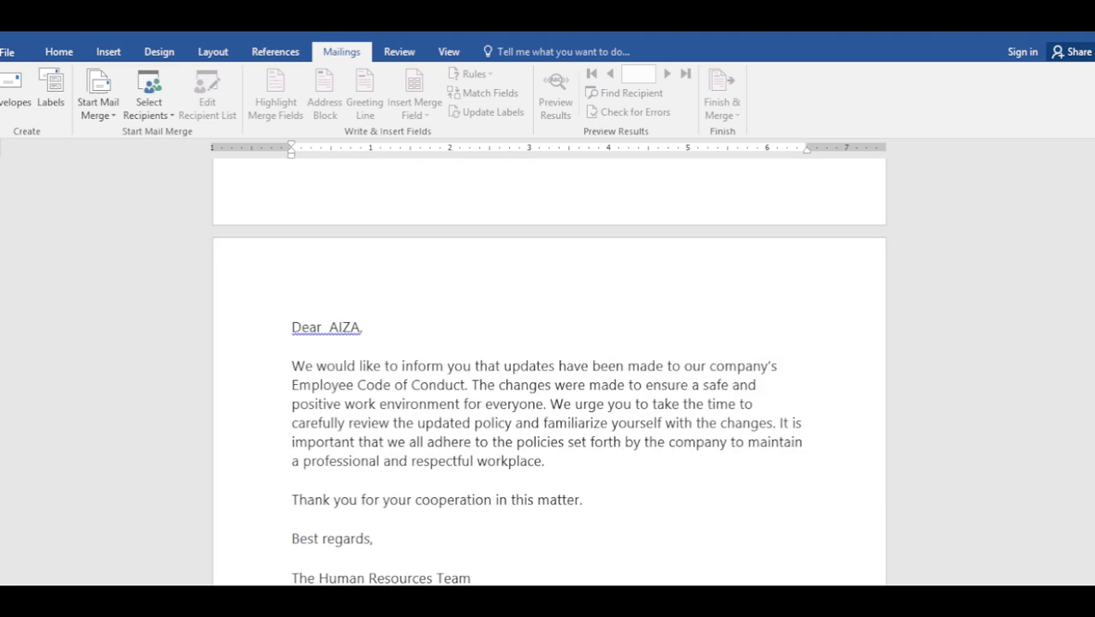
scroll(548, 372, down, 15)
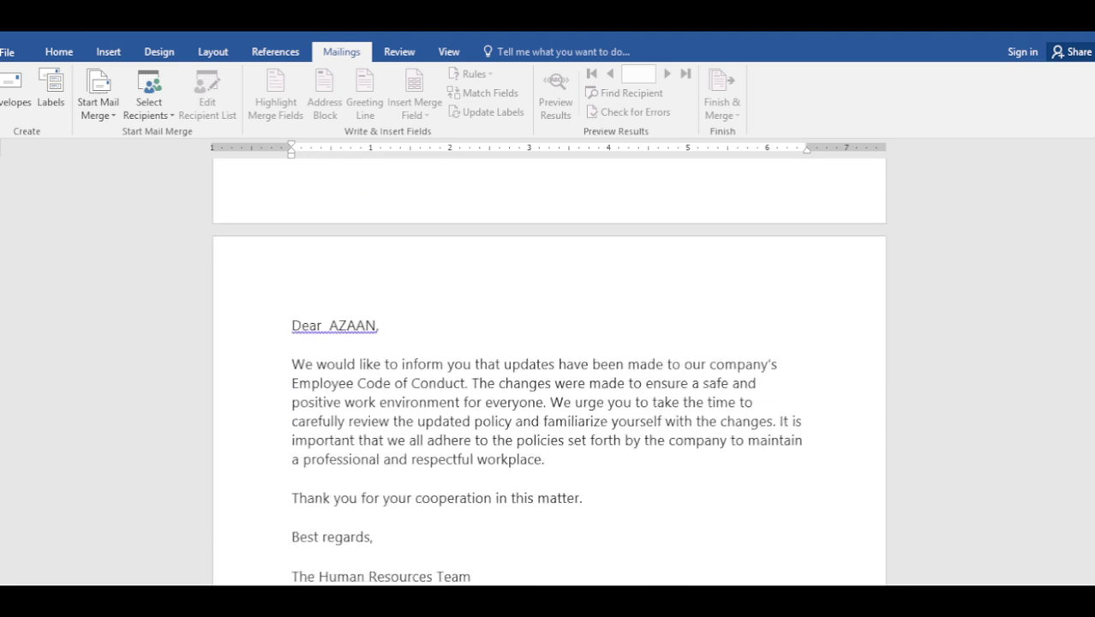
scroll(549, 372, up, 15)
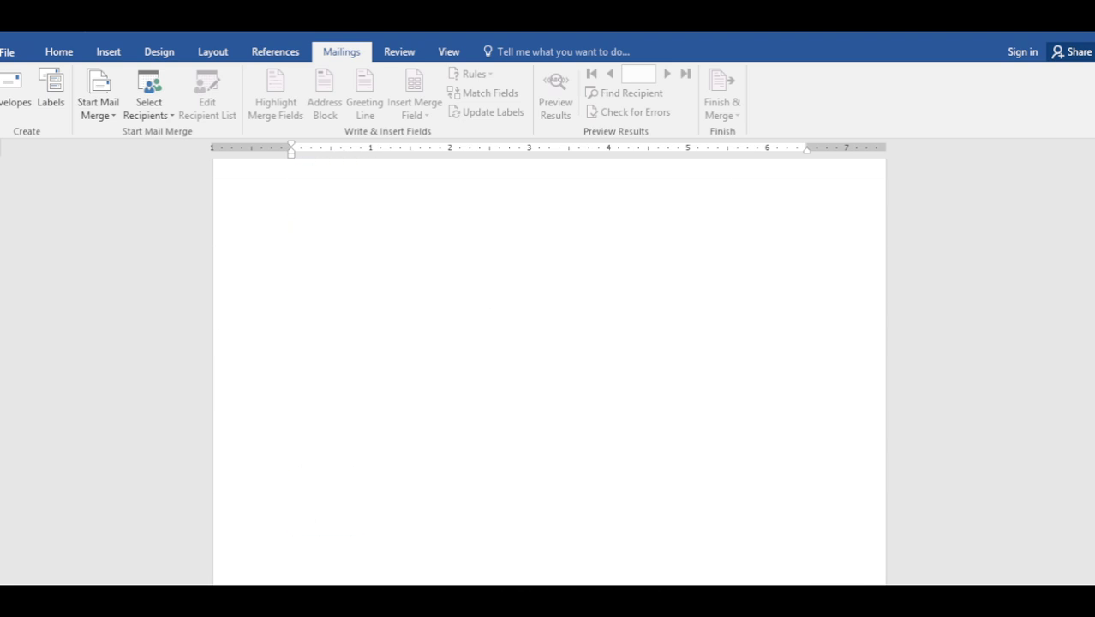
scroll(549, 372, up, 1)
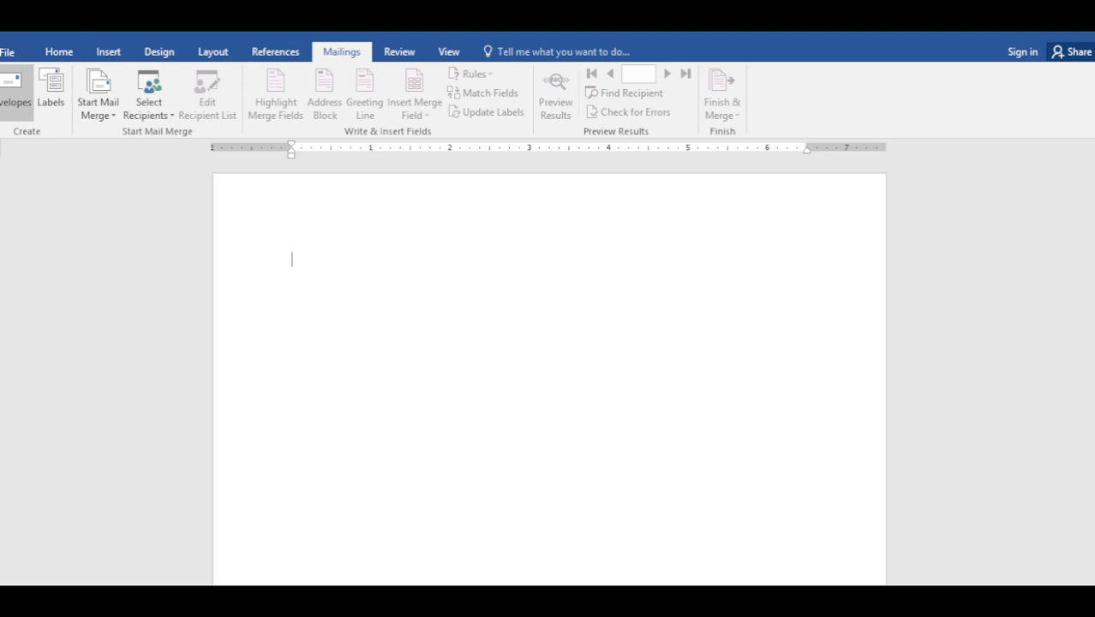
- Create an envelope with the existing return address and an empty delivery address, and add it to the document
click(13, 86)
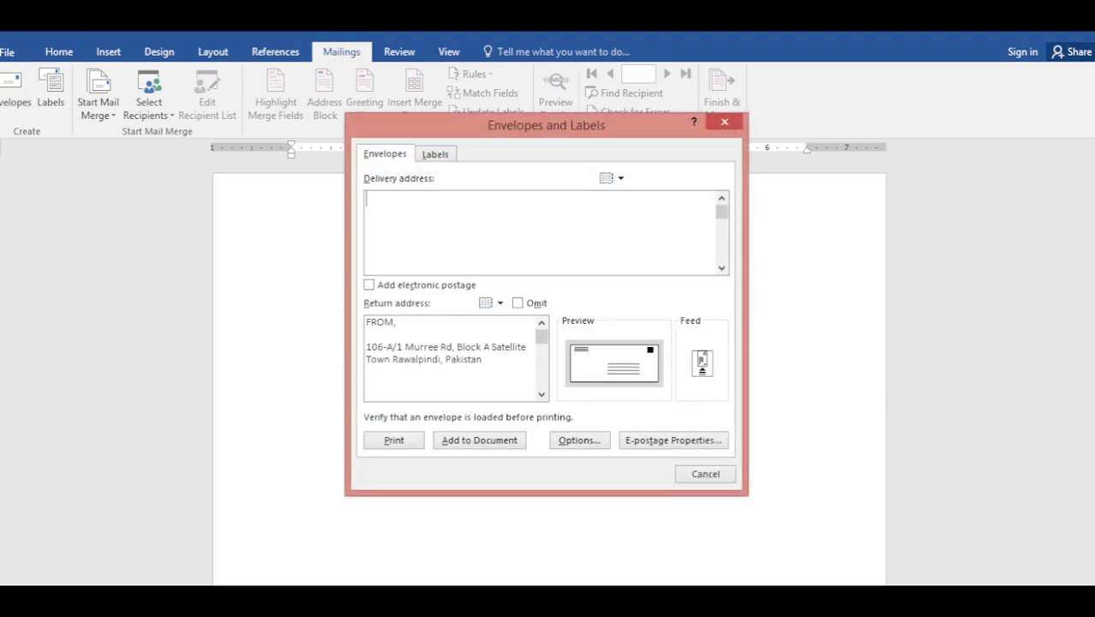
drag(486, 361, 366, 323)
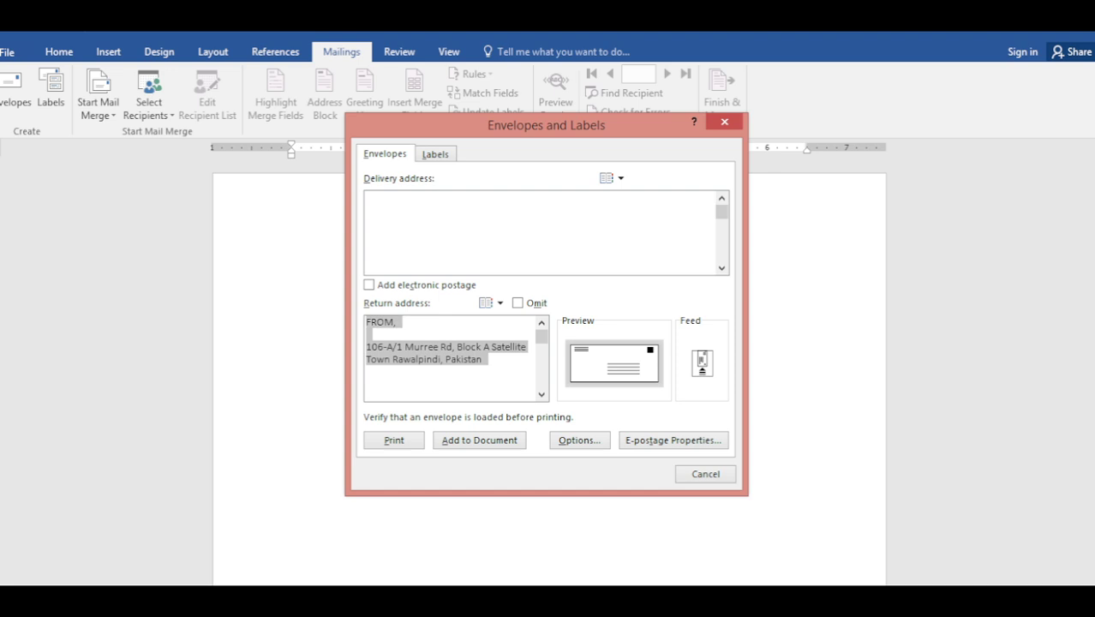
click(483, 360)
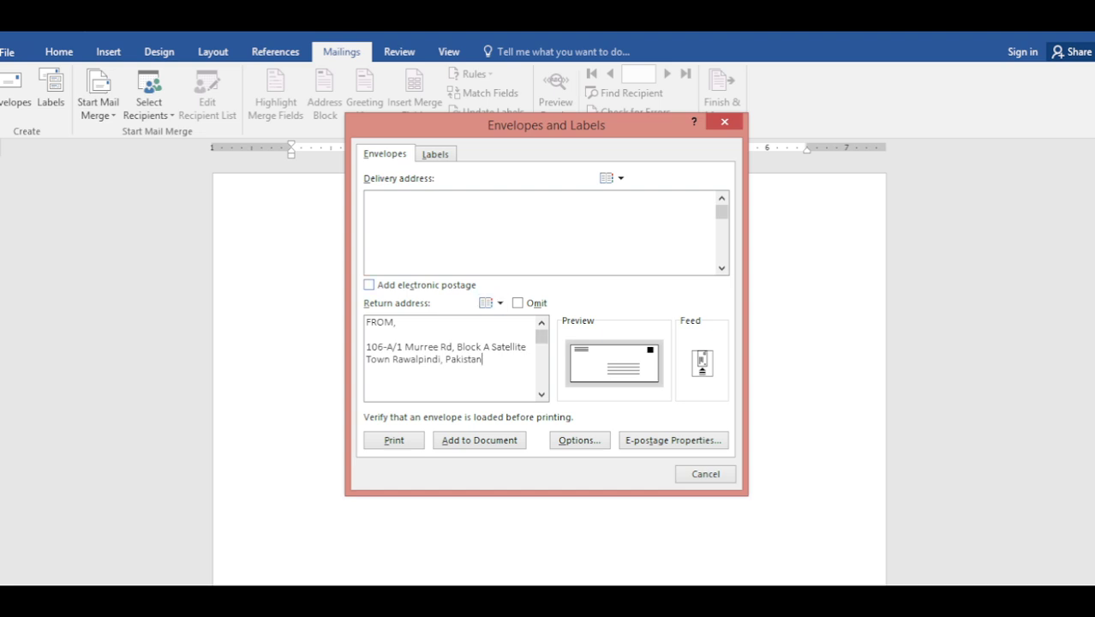
click(367, 199)
click(479, 439)
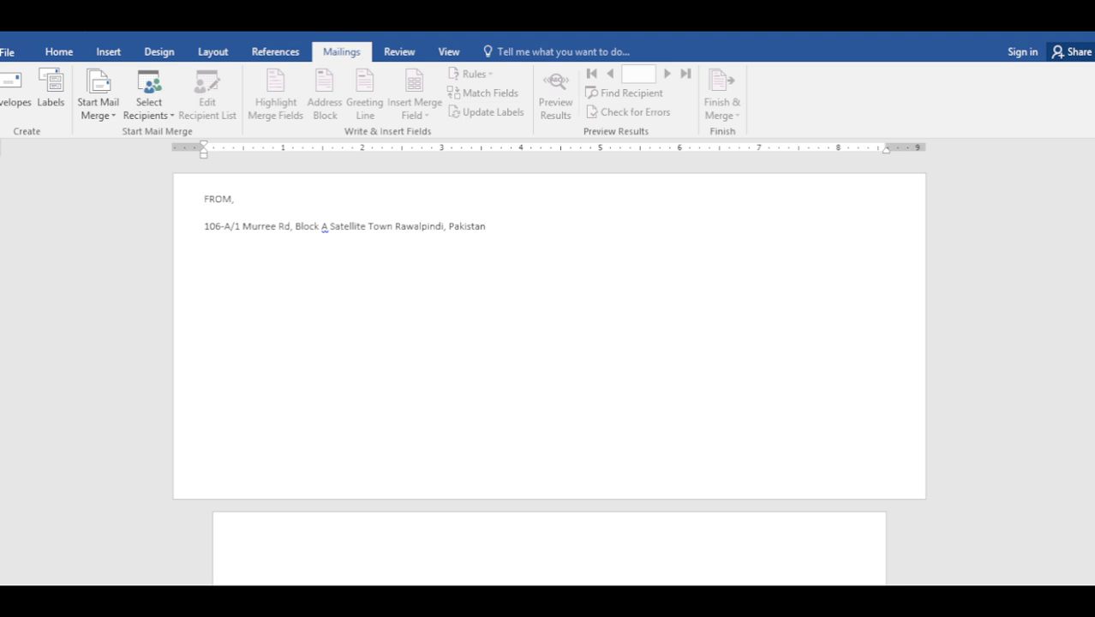
- Enter "To," in the envelope's delivery address box and start a new line below it
double_click(463, 376)
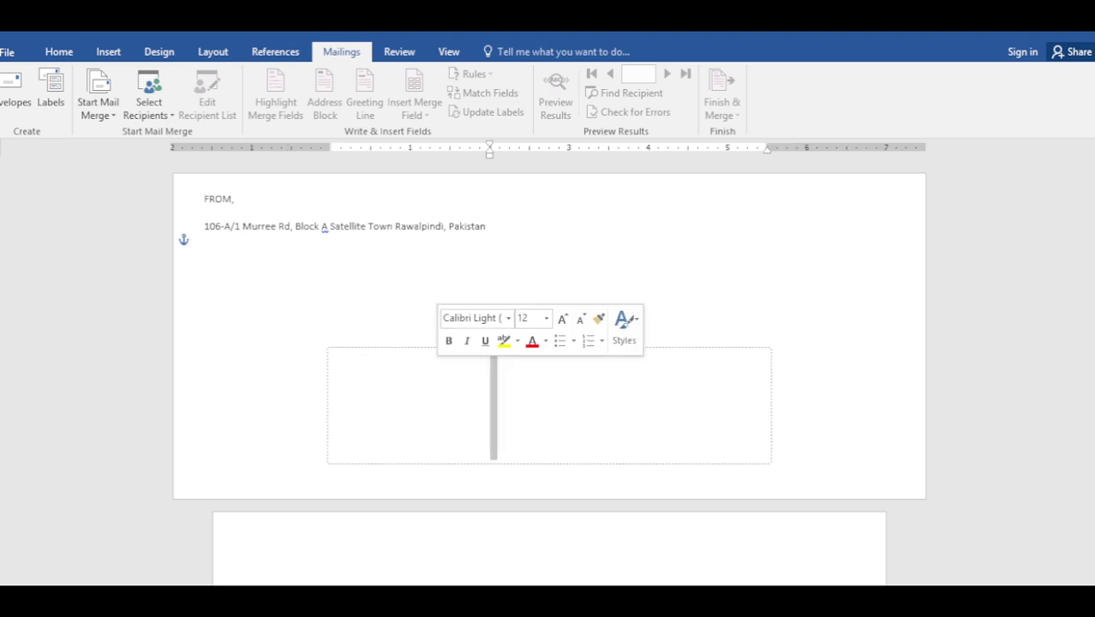
click(491, 375)
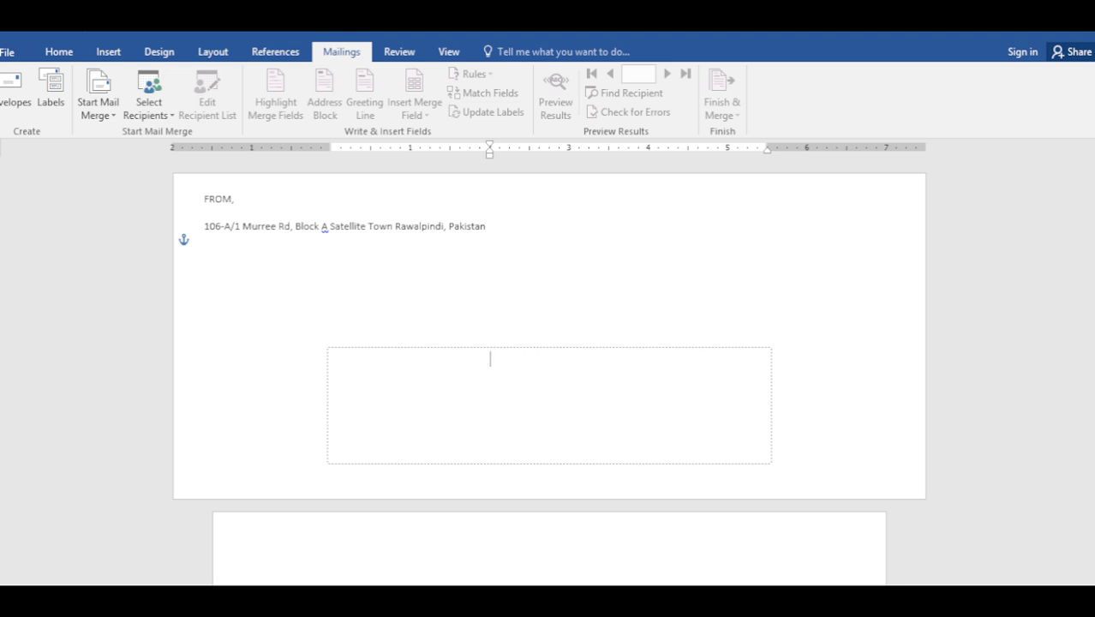
text(to,)
key(Return)
- Use the existing EMP Excel workbook on the Desktop as the recipient list, taking Sheet1$ with its first row as column headers
click(148, 108)
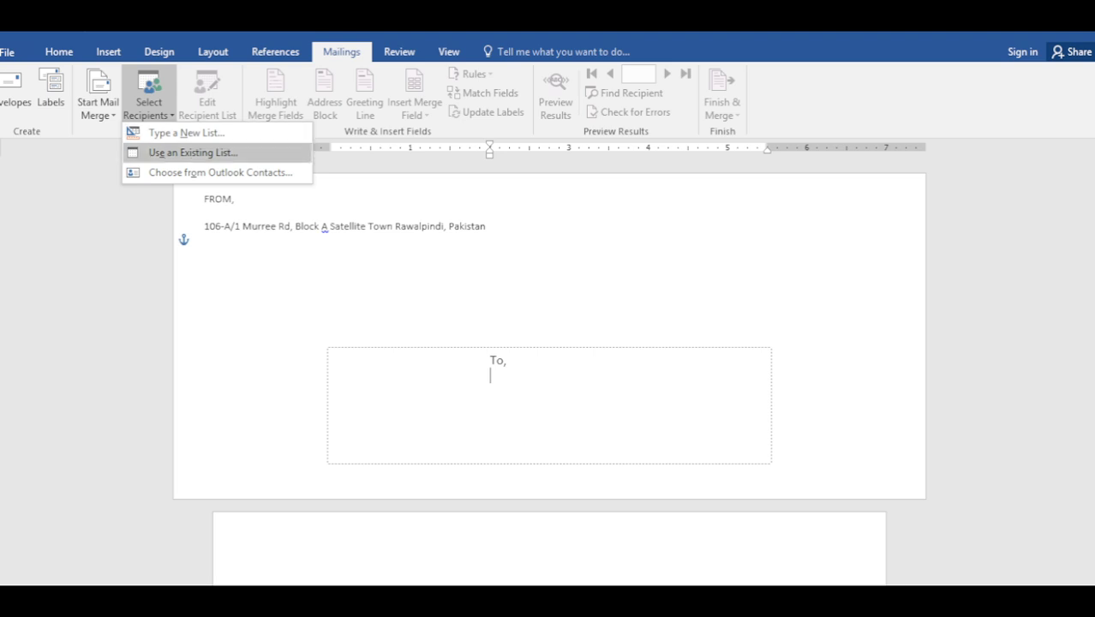
click(193, 152)
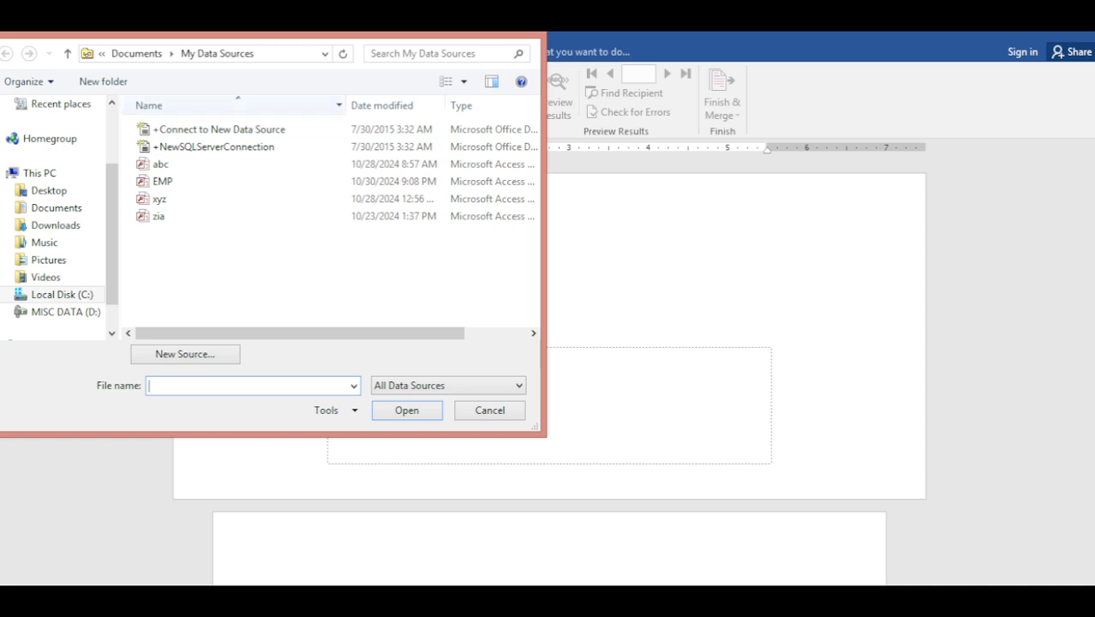
click(48, 190)
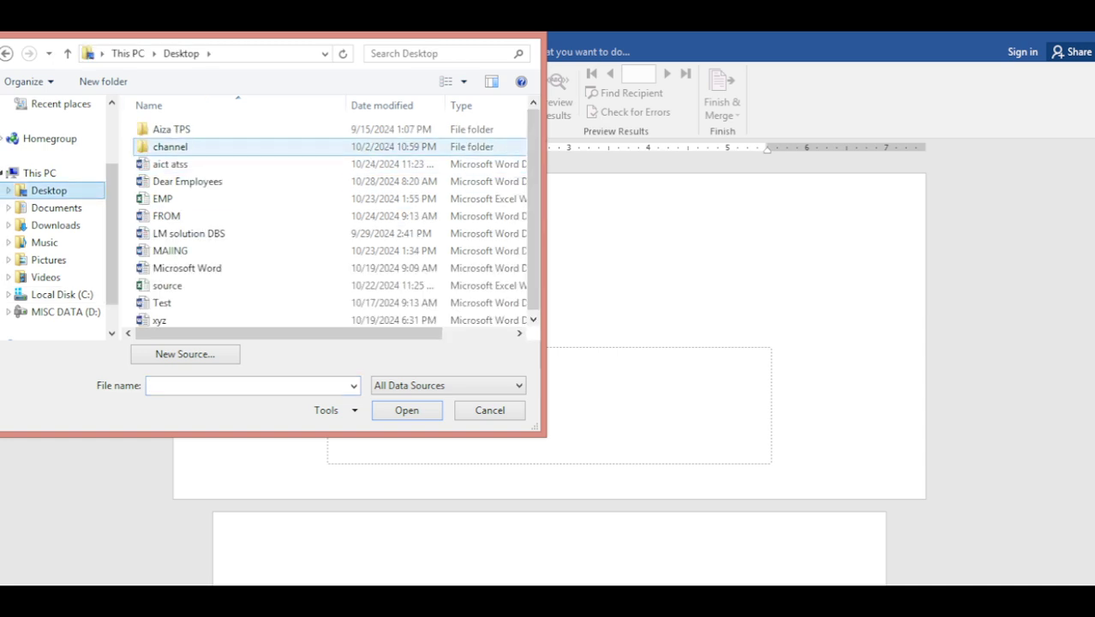
click(162, 198)
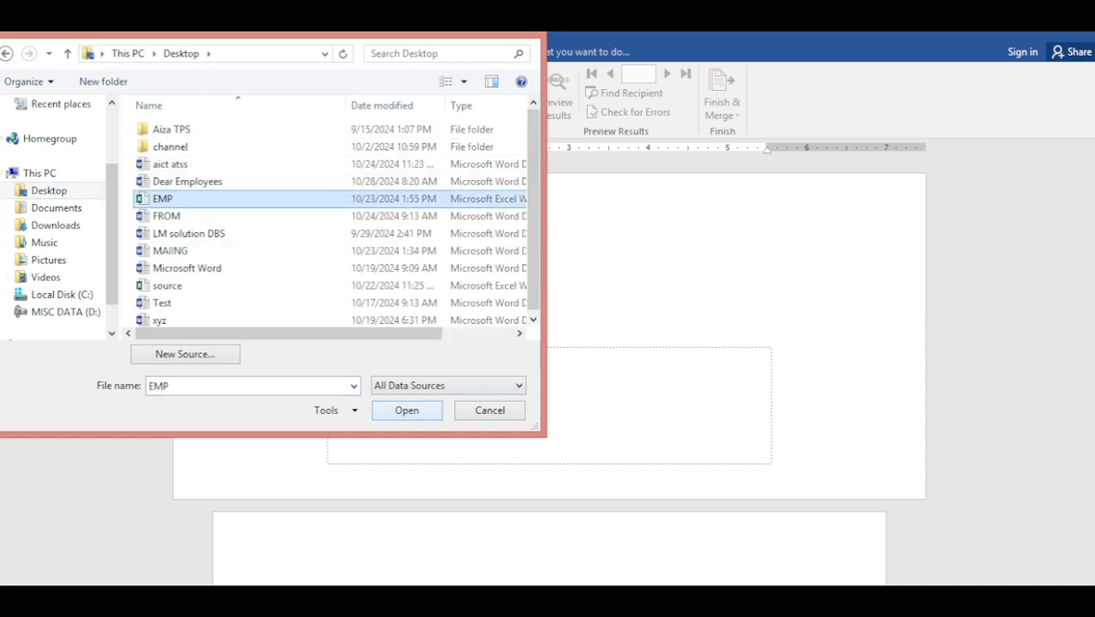
click(407, 410)
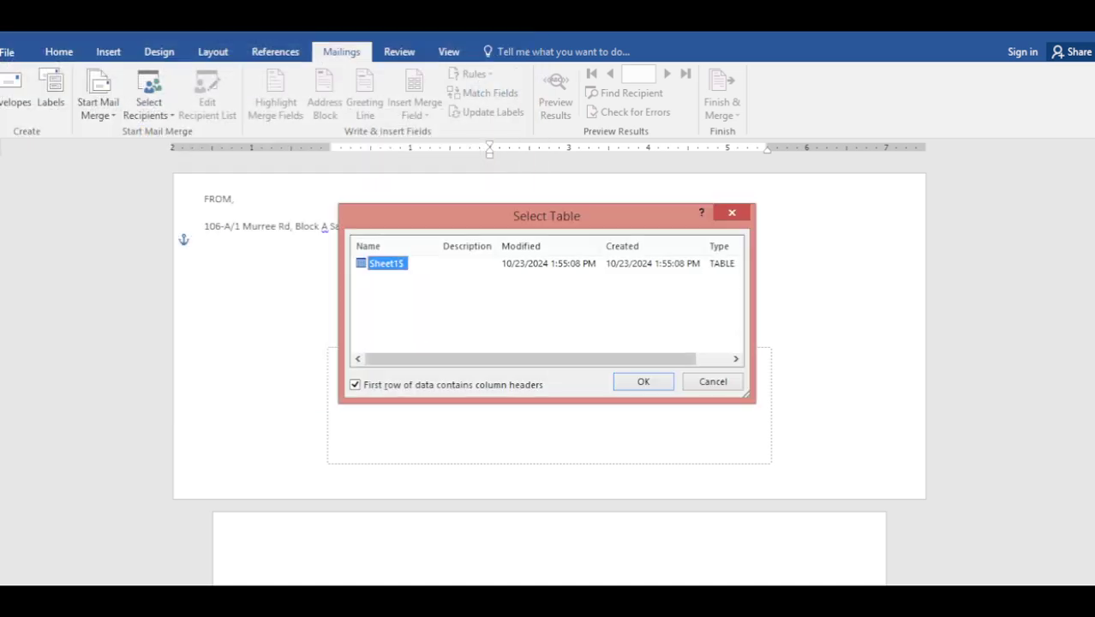
click(644, 382)
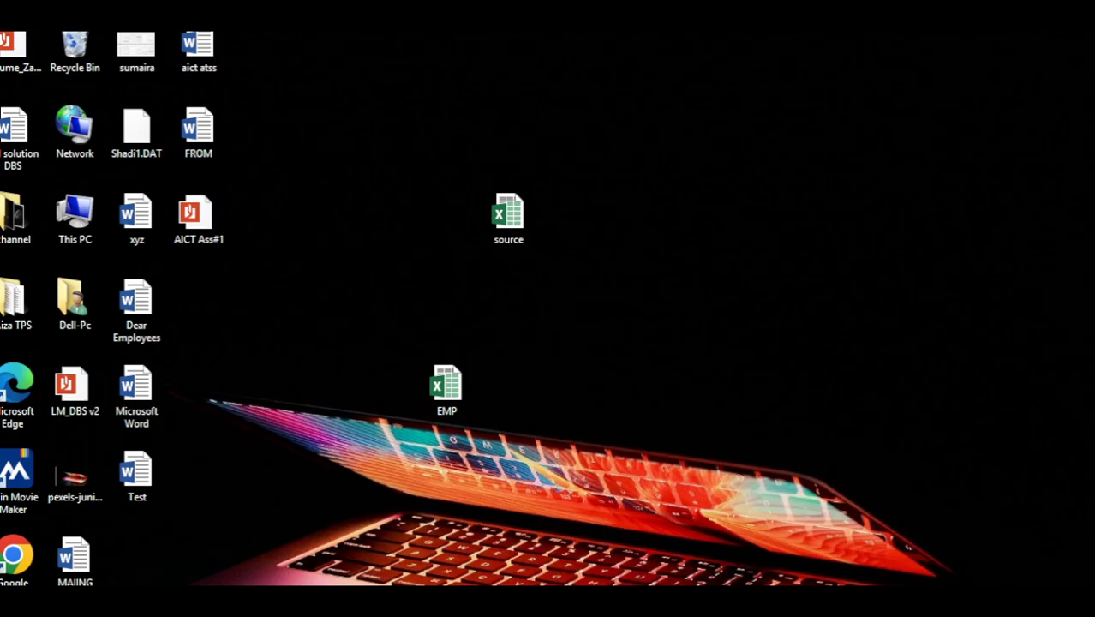
- Open the EMP workbook from the desktop as read-only in Excel and examine its column headers and employee rows
click(447, 390)
key(Return)
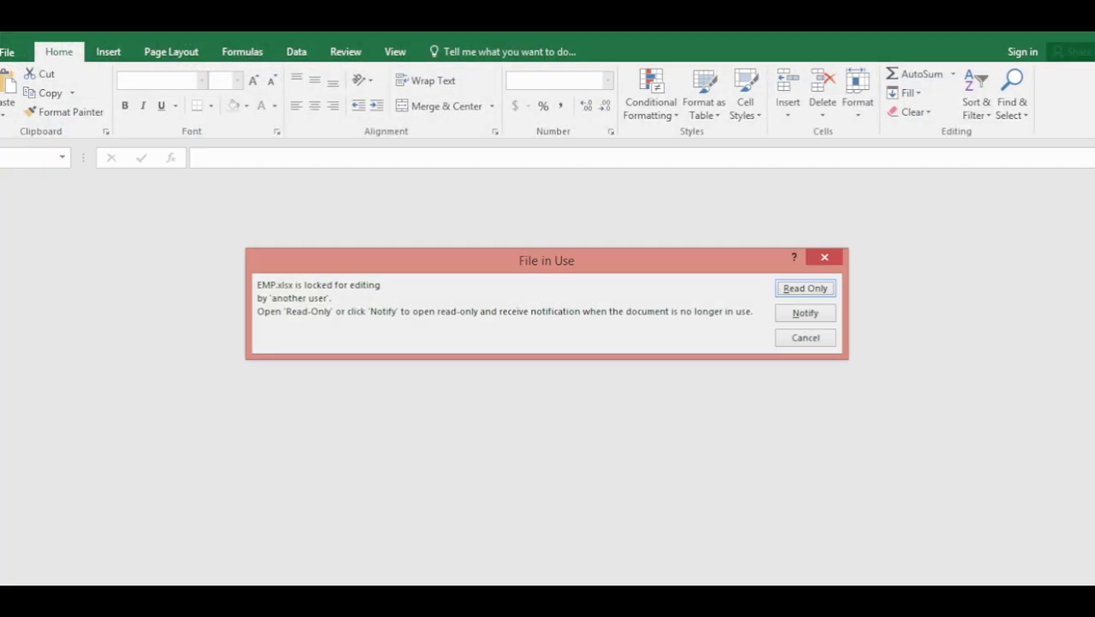
key(Return)
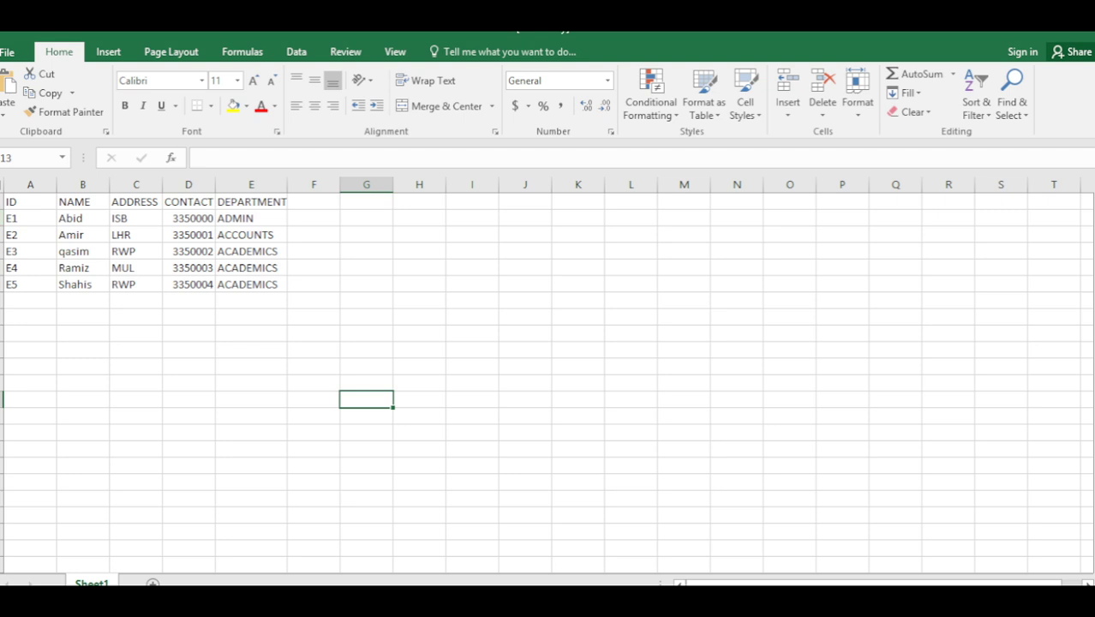
click(84, 202)
click(136, 202)
click(189, 202)
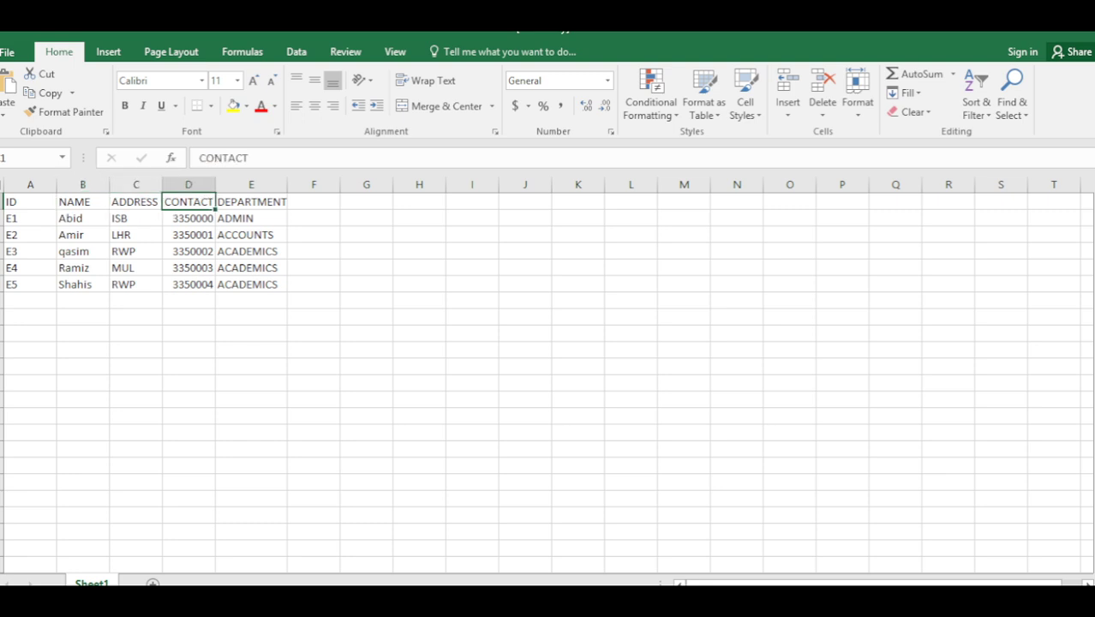
click(251, 203)
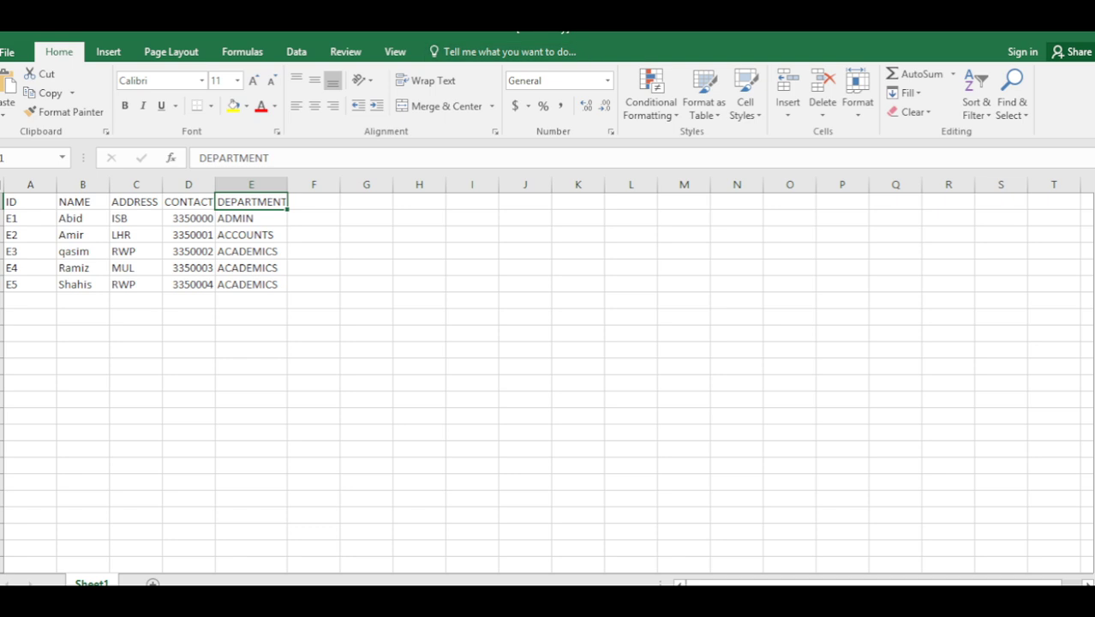
drag(1, 219, 2, 284)
click(1084, 34)
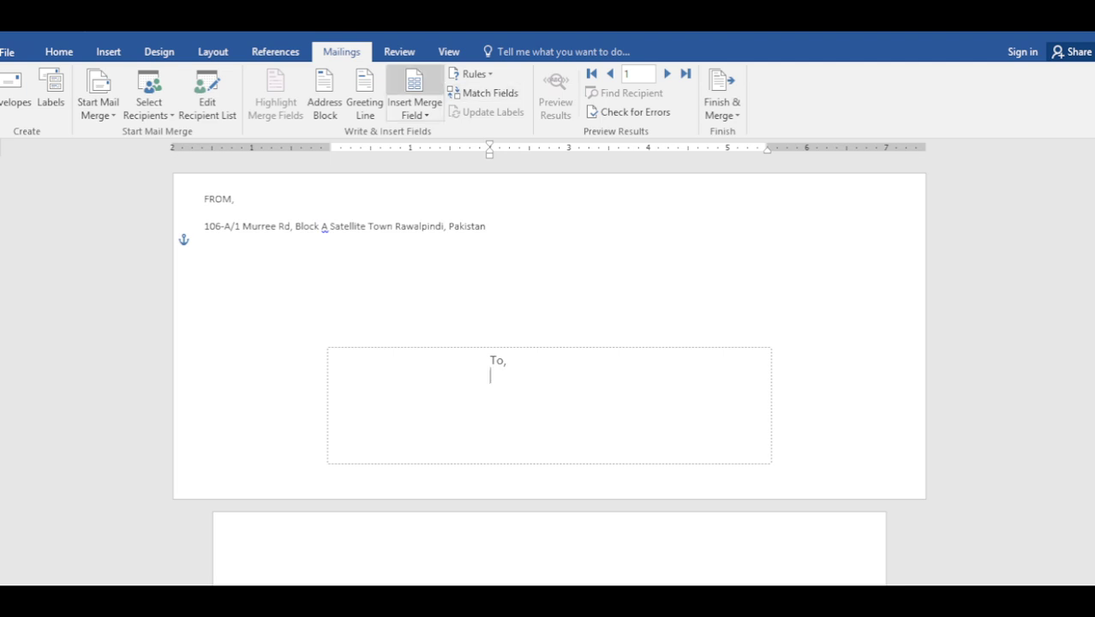
- Insert the ID merge field under "To," in the envelope's delivery address box
click(414, 86)
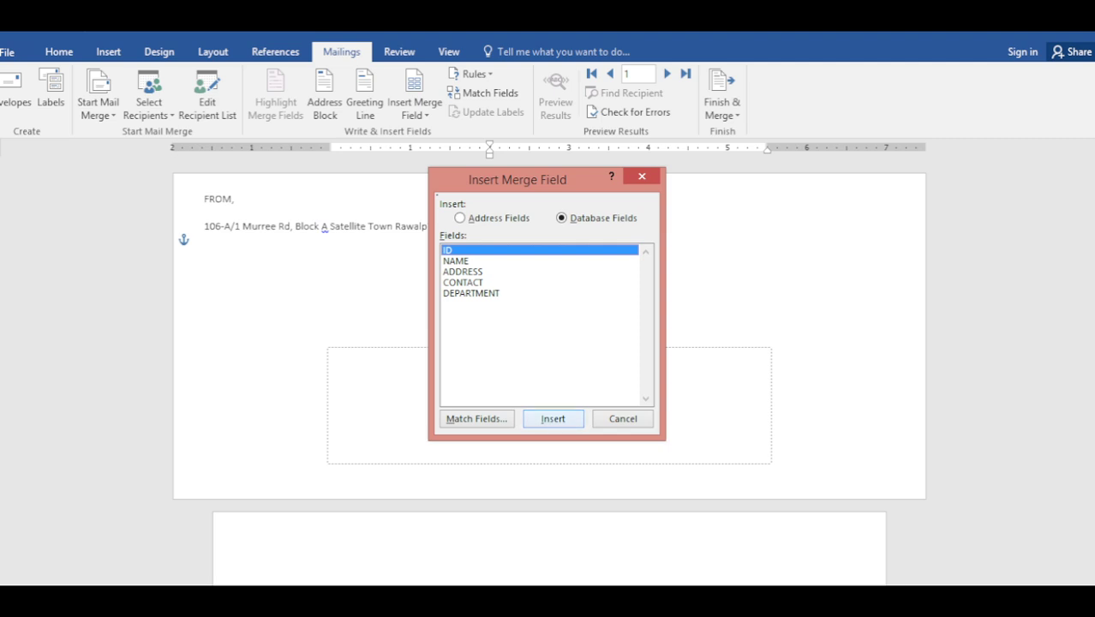
key(Return)
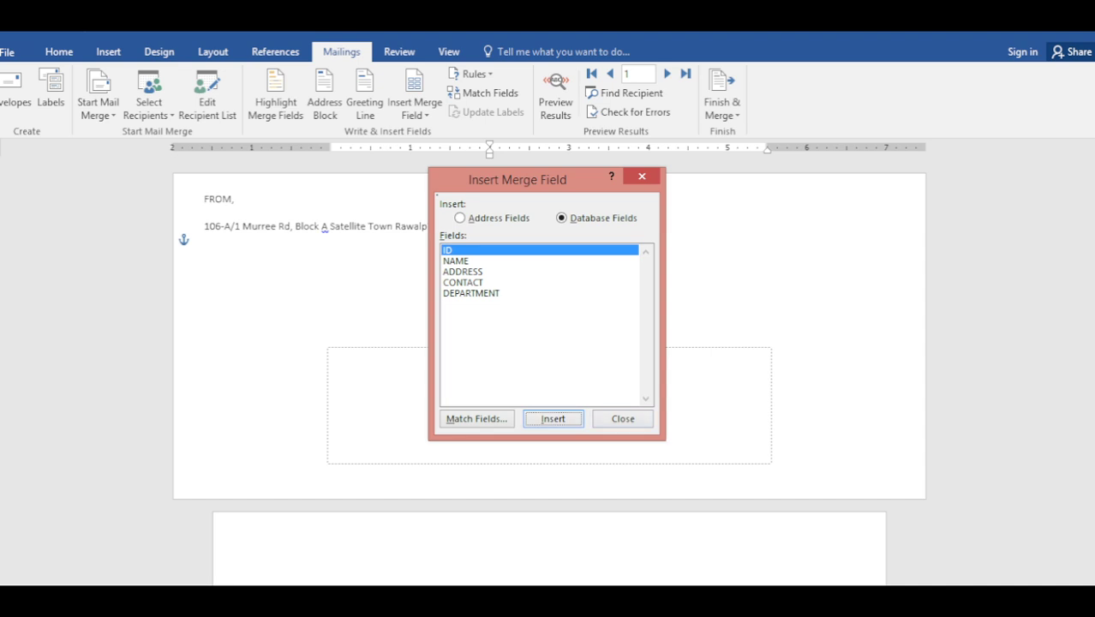
drag(518, 180, 713, 98)
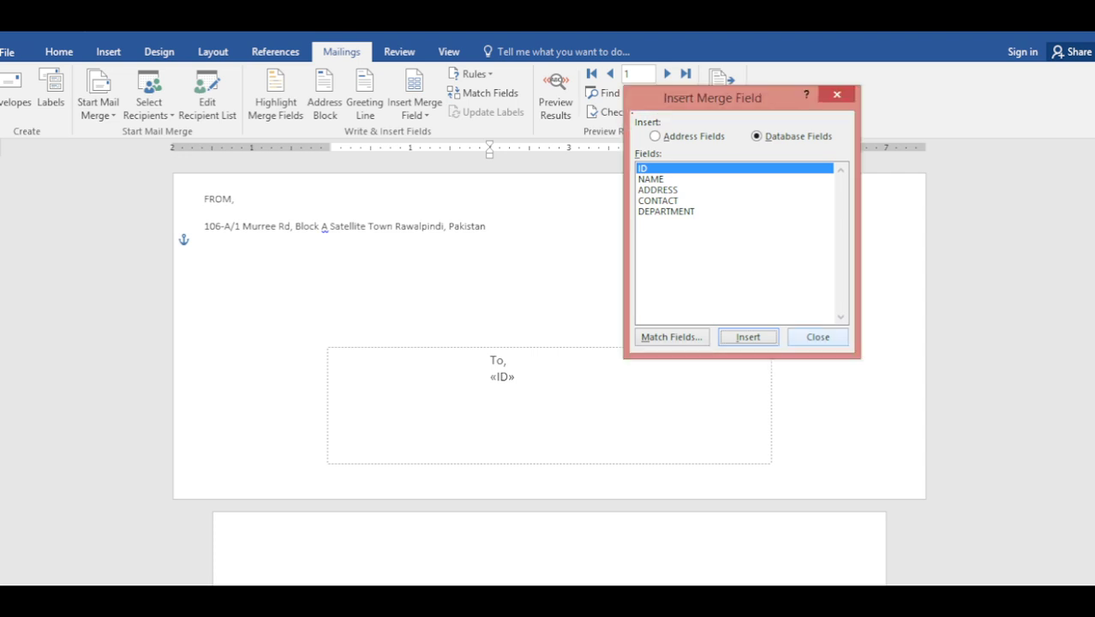
click(817, 337)
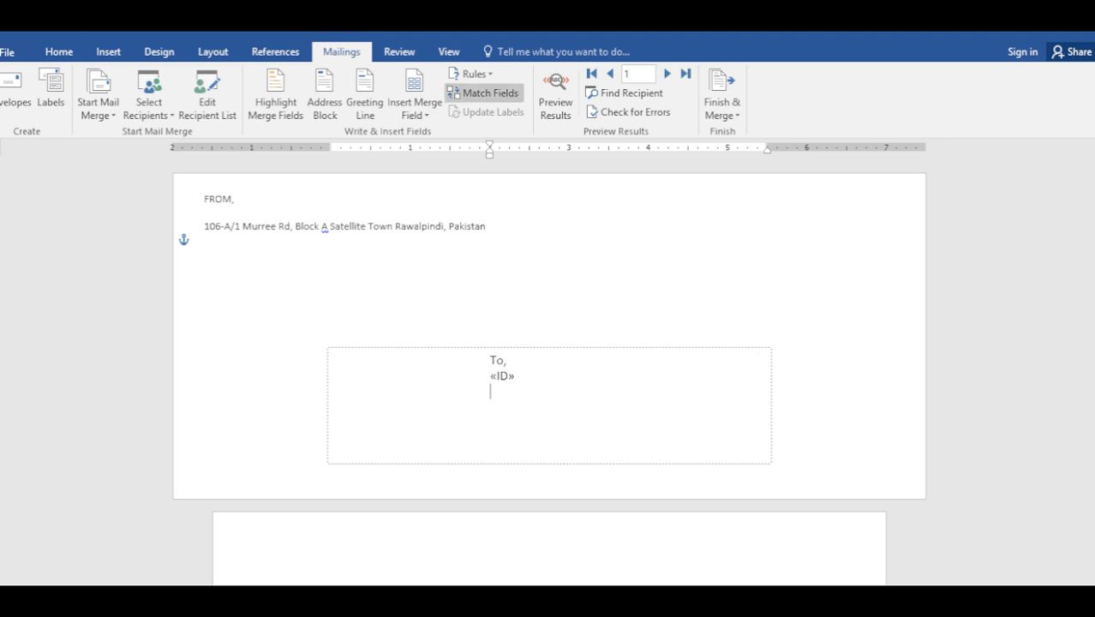
- Insert the NAME, ADDRESS, CONTACT and DEPARTMENT merge fields on the line below the ID field
click(415, 102)
click(429, 152)
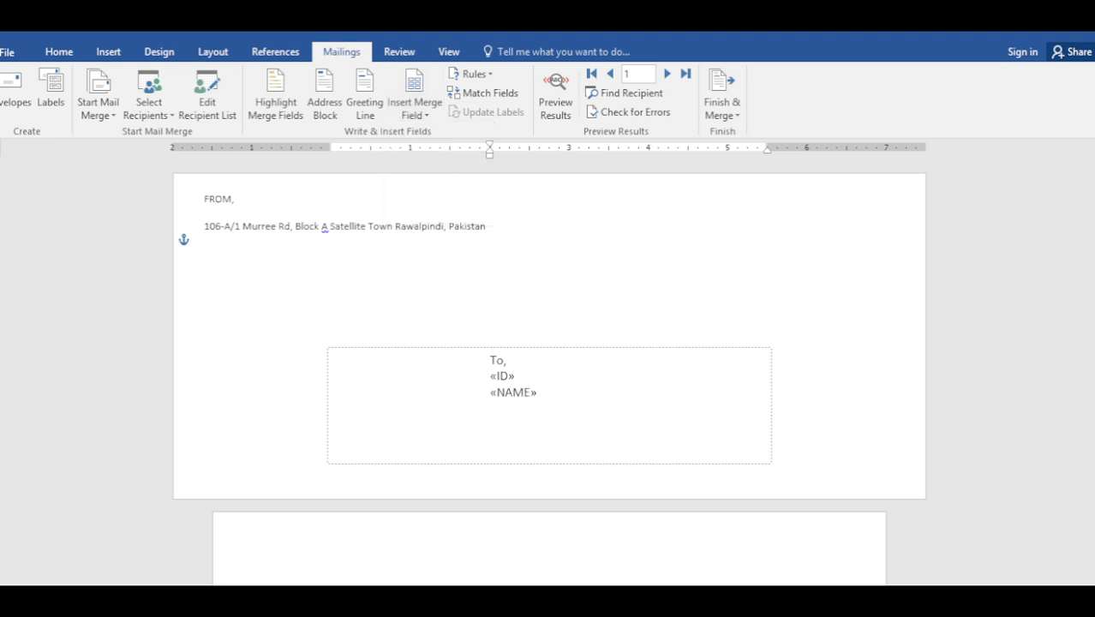
click(415, 103)
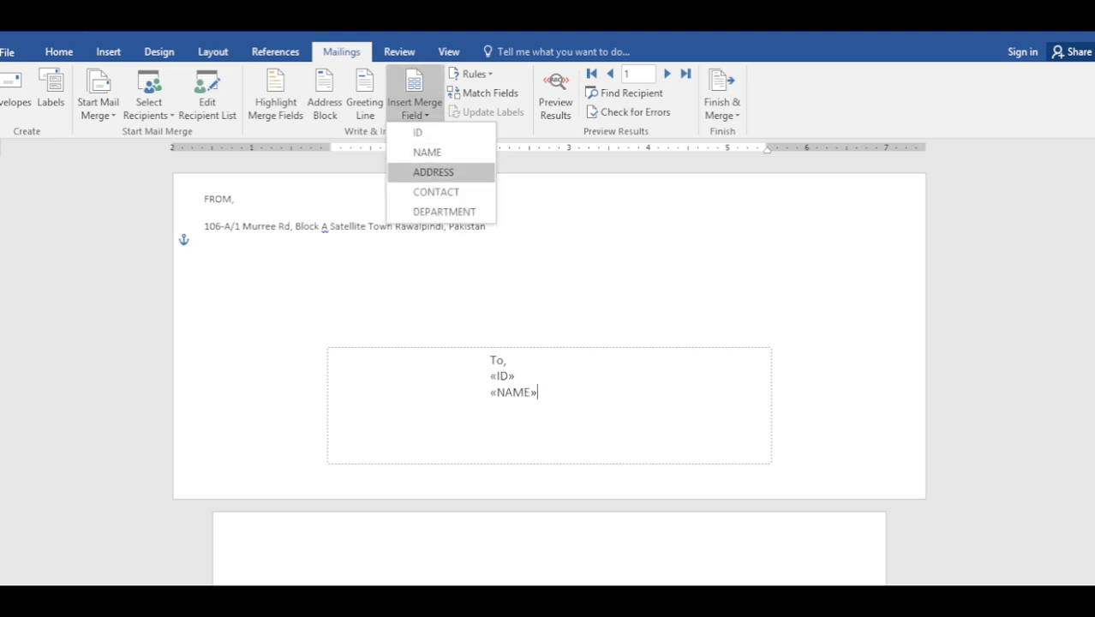
click(433, 172)
click(415, 103)
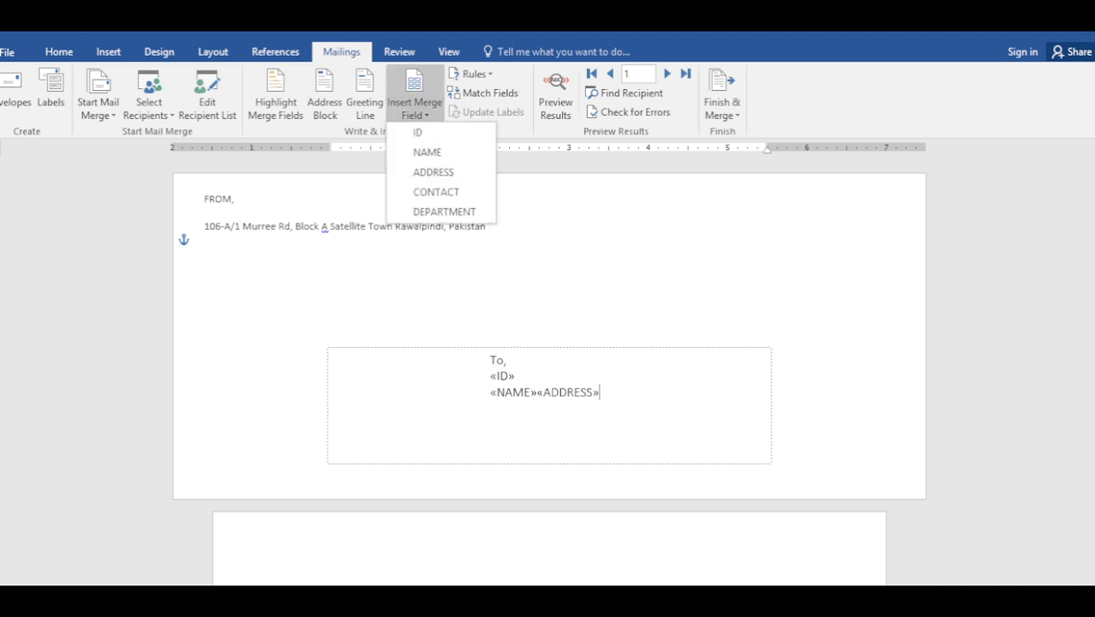
click(437, 192)
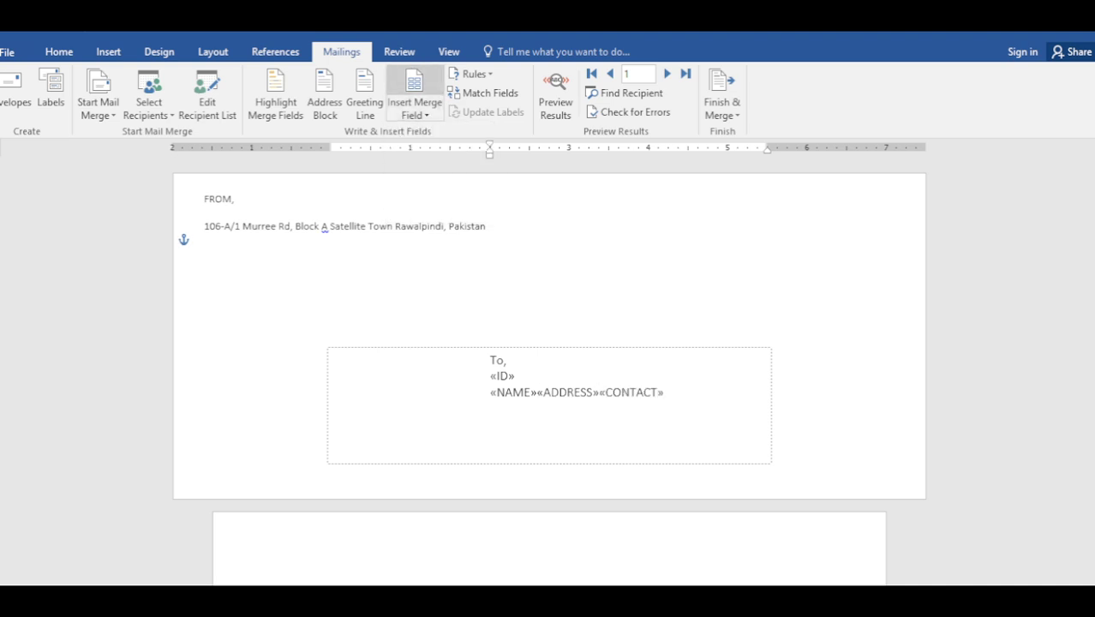
click(415, 103)
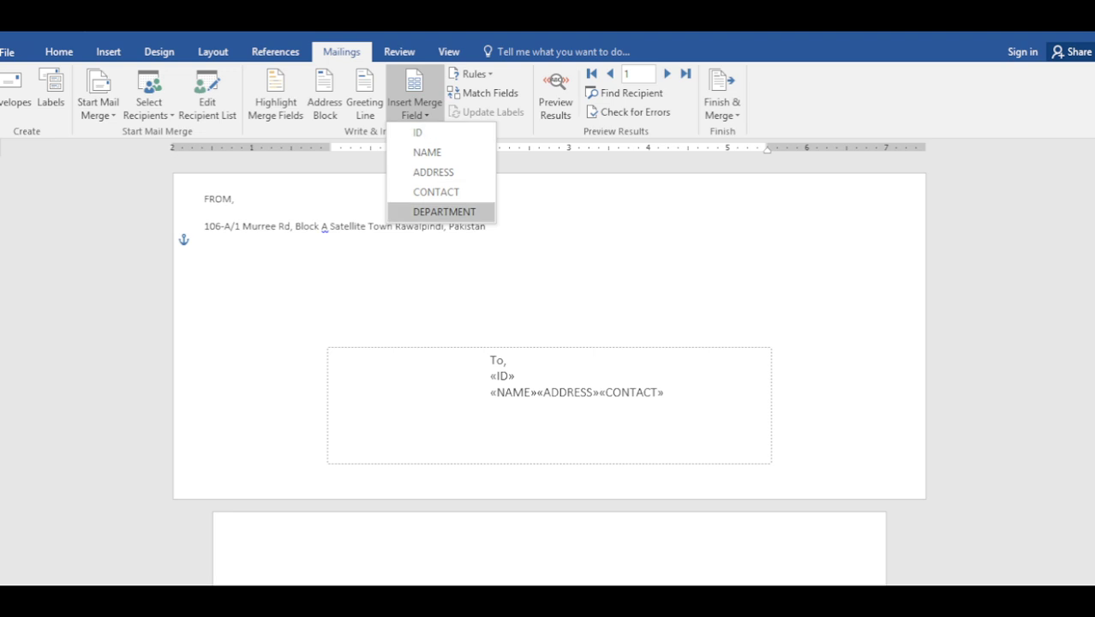
click(437, 211)
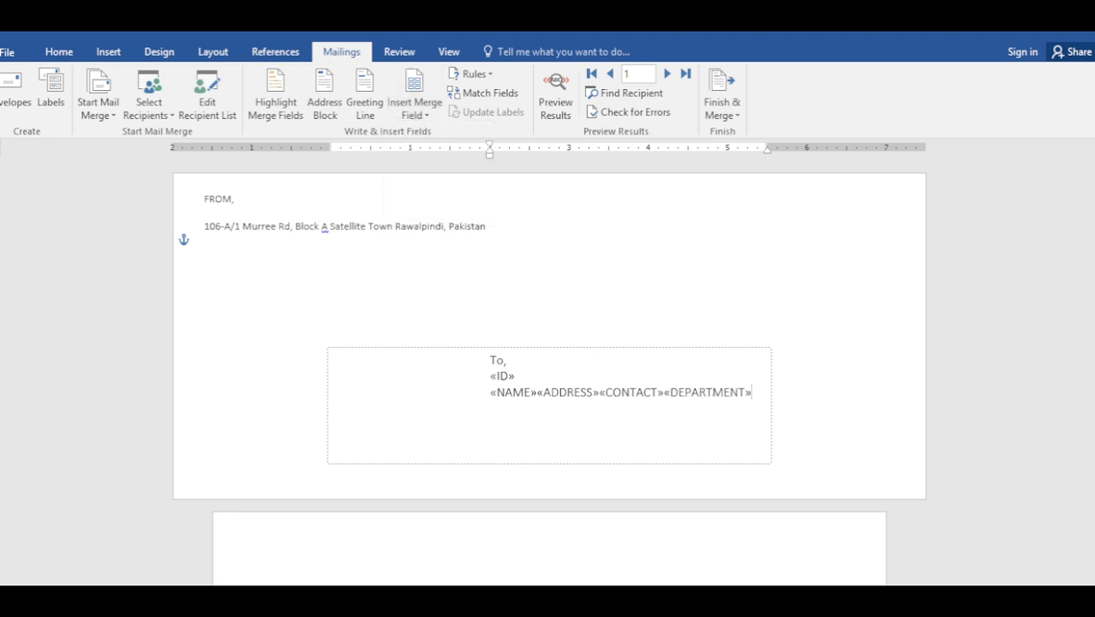
- Break the line after the NAME field so that the ADDRESS field starts a new line
click(538, 393)
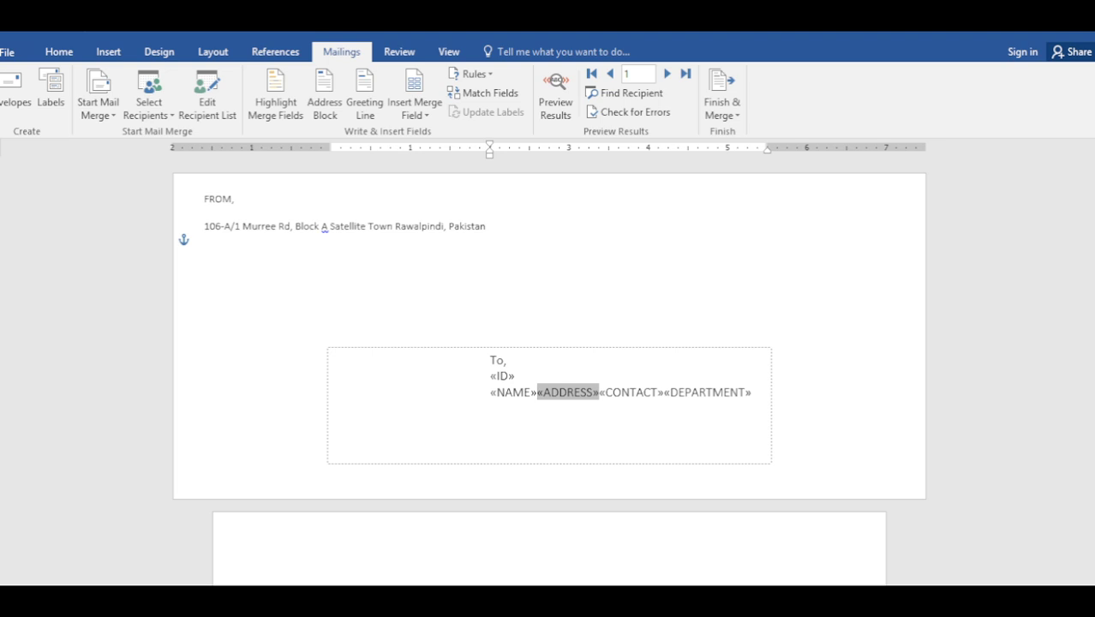
click(536, 393)
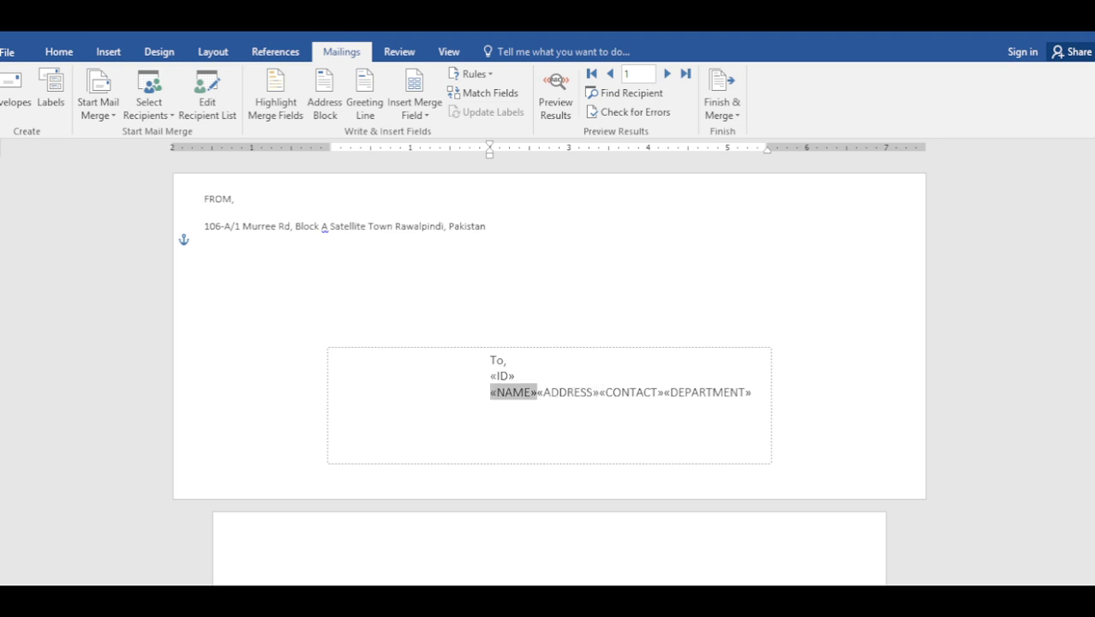
click(539, 393)
click(534, 393)
key(Return)
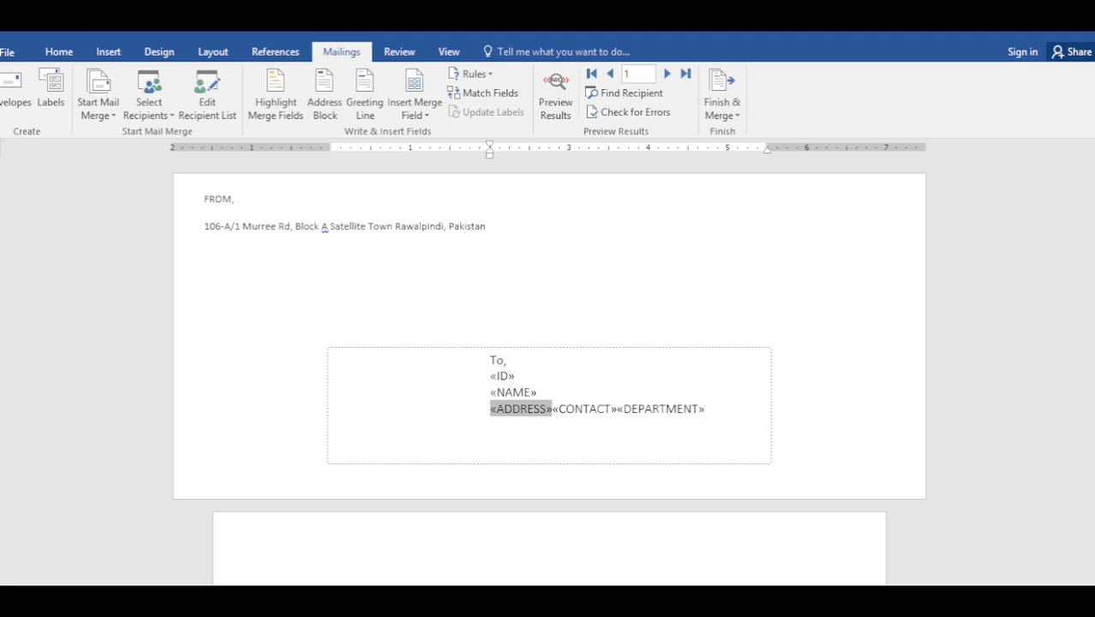
click(553, 409)
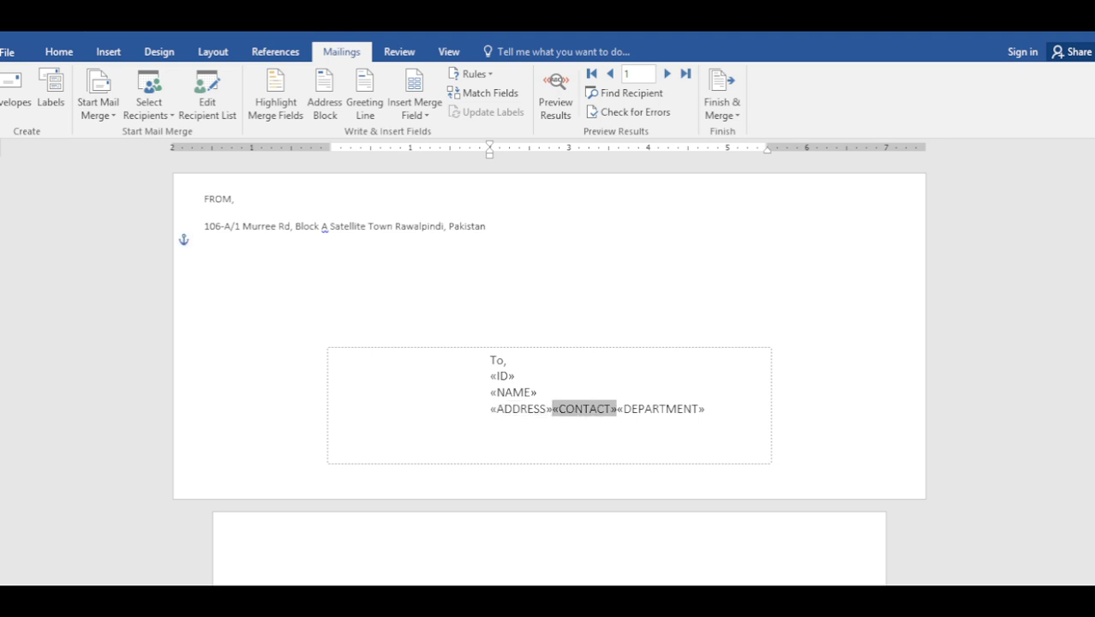
key(Return)
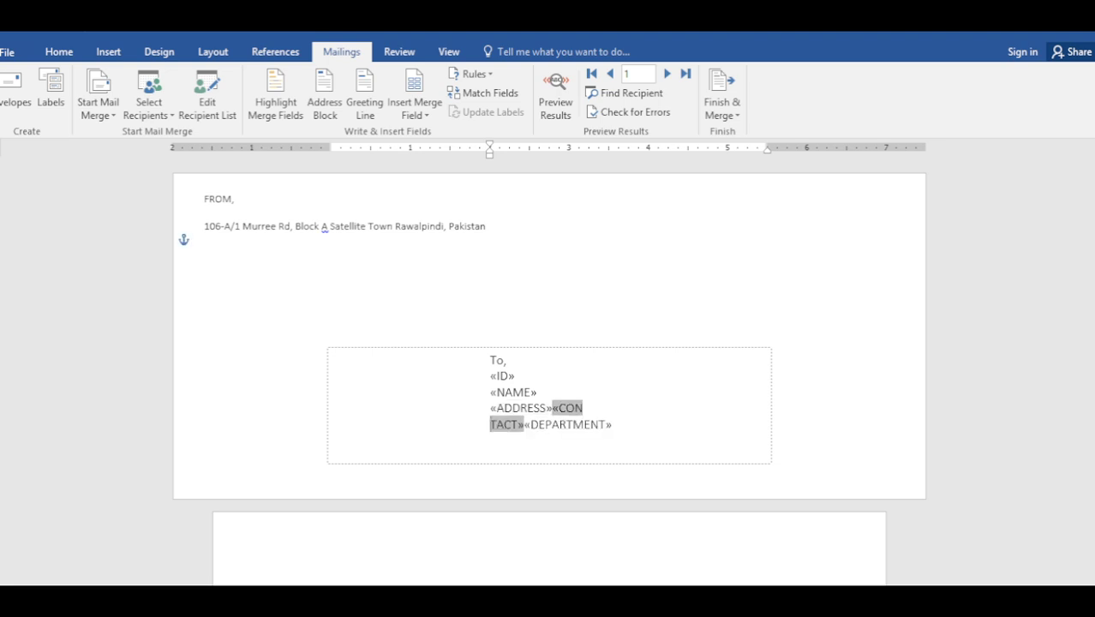
key(ctrl+z)
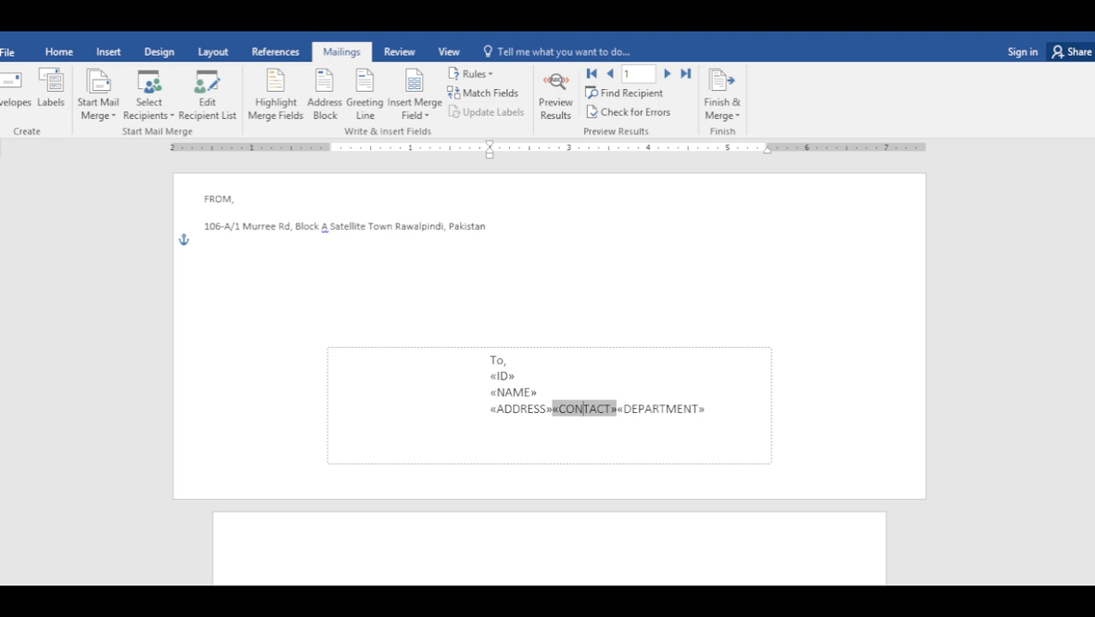
- Place the CONTACT and DEPARTMENT fields each on a separate line below the ADDRESS field
click(553, 409)
key(Return)
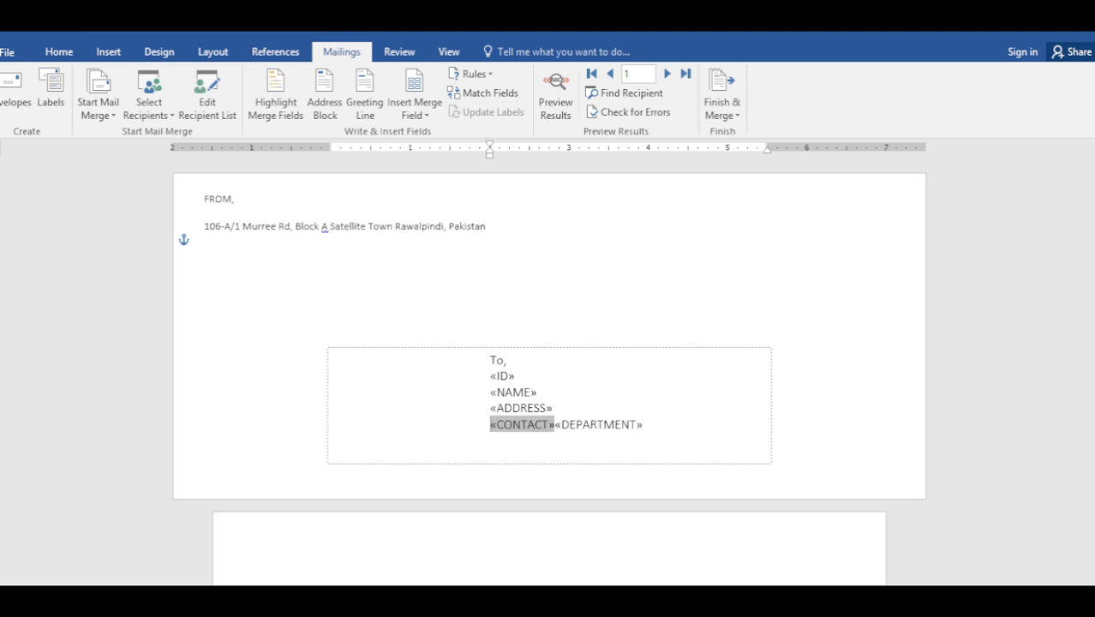
click(555, 425)
key(Return)
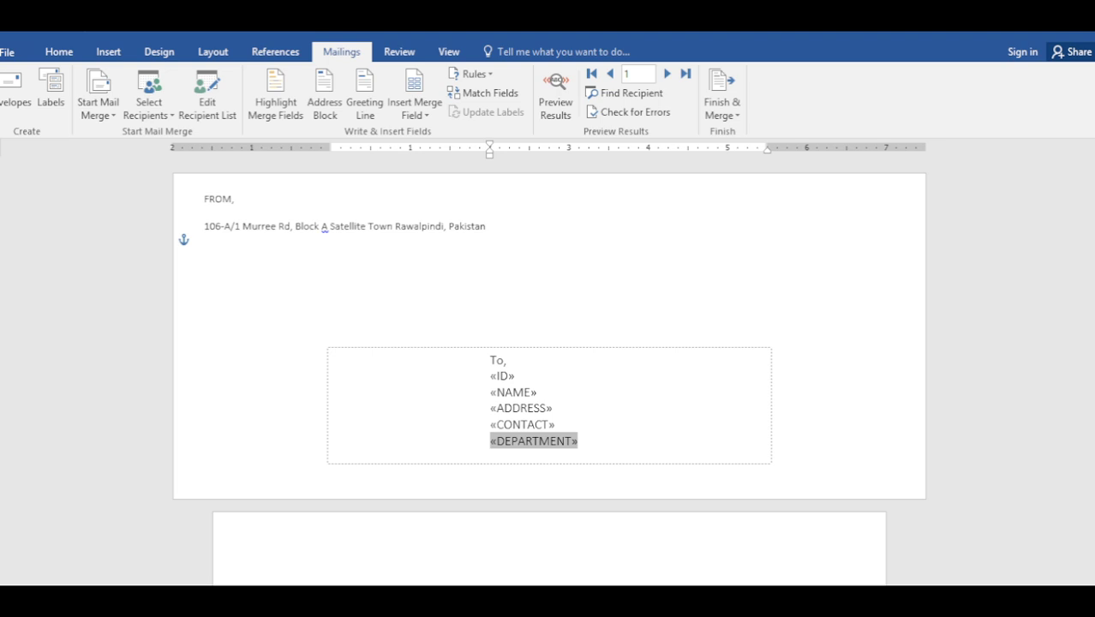
- Merge all records of the envelope into a new document and look through the merged envelopes
click(722, 101)
click(780, 133)
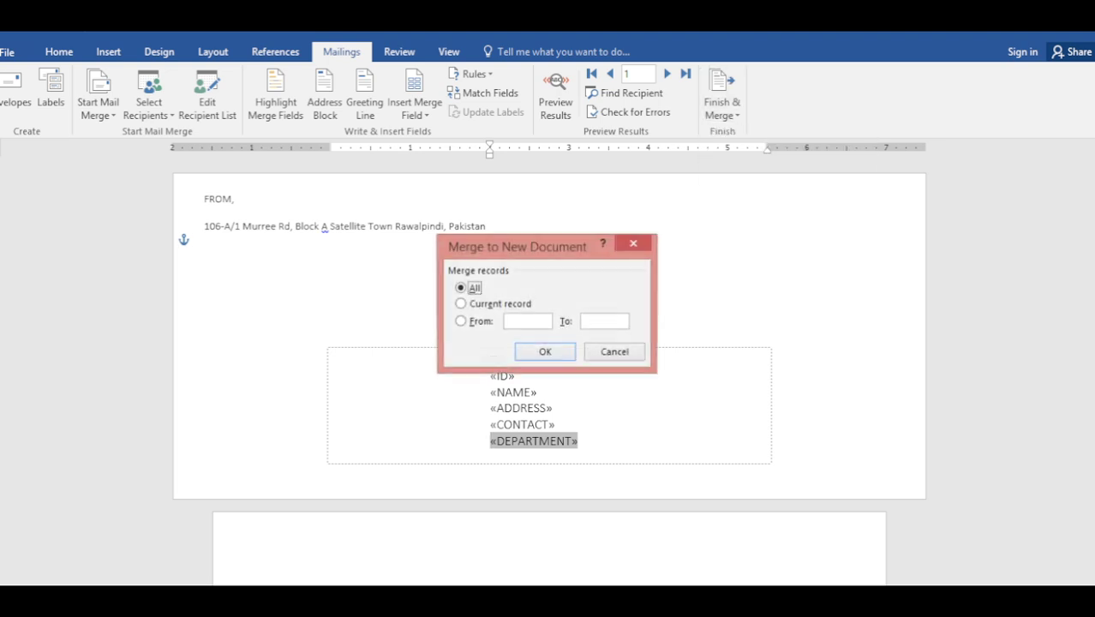
click(545, 351)
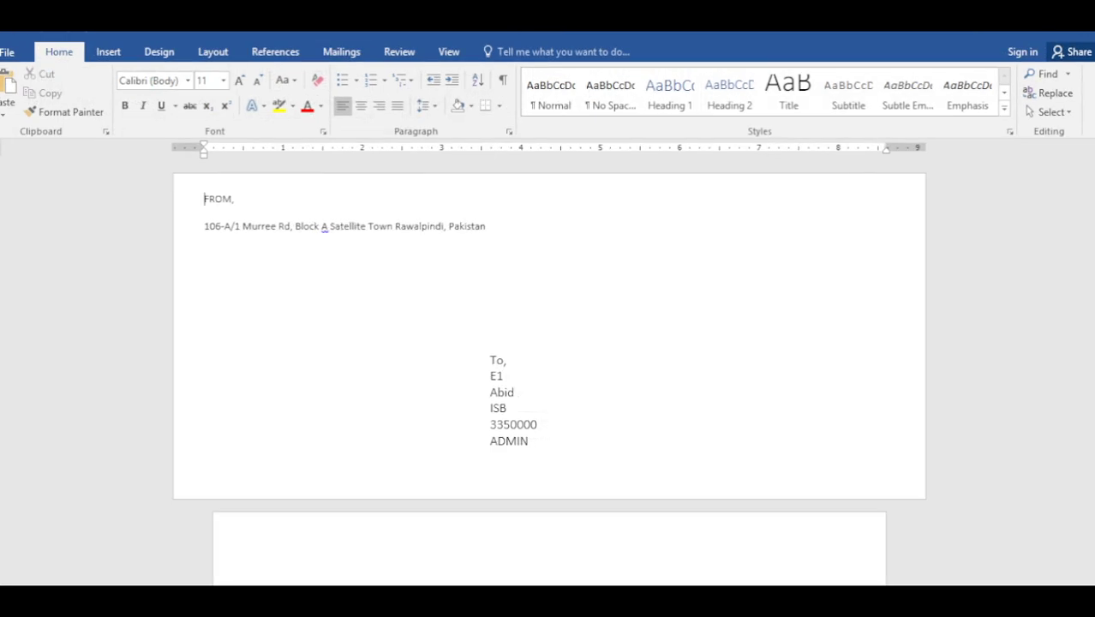
scroll(549, 368, down, 5)
scroll(548, 369, down, 20)
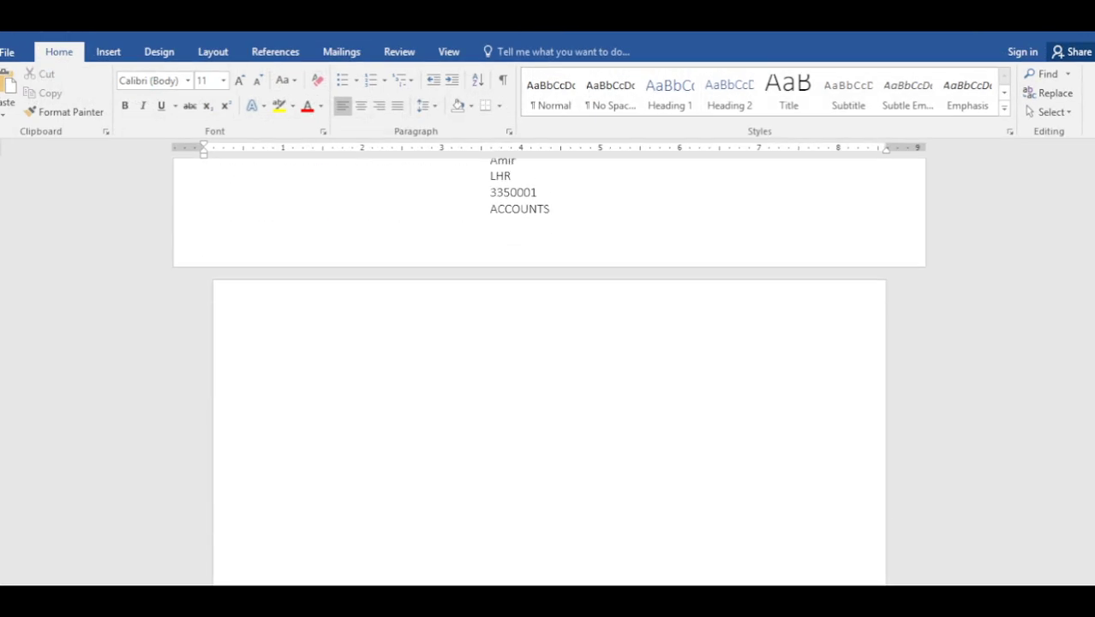
scroll(548, 368, down, 20)
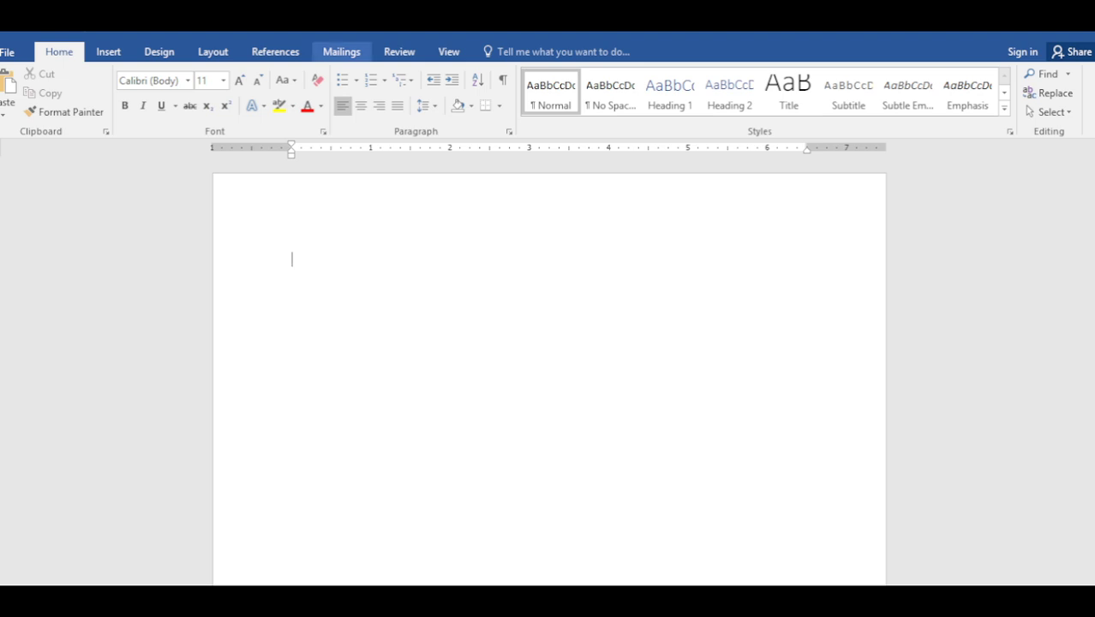
- Attach the existing EMP data source as the recipient list of the blank document
click(342, 52)
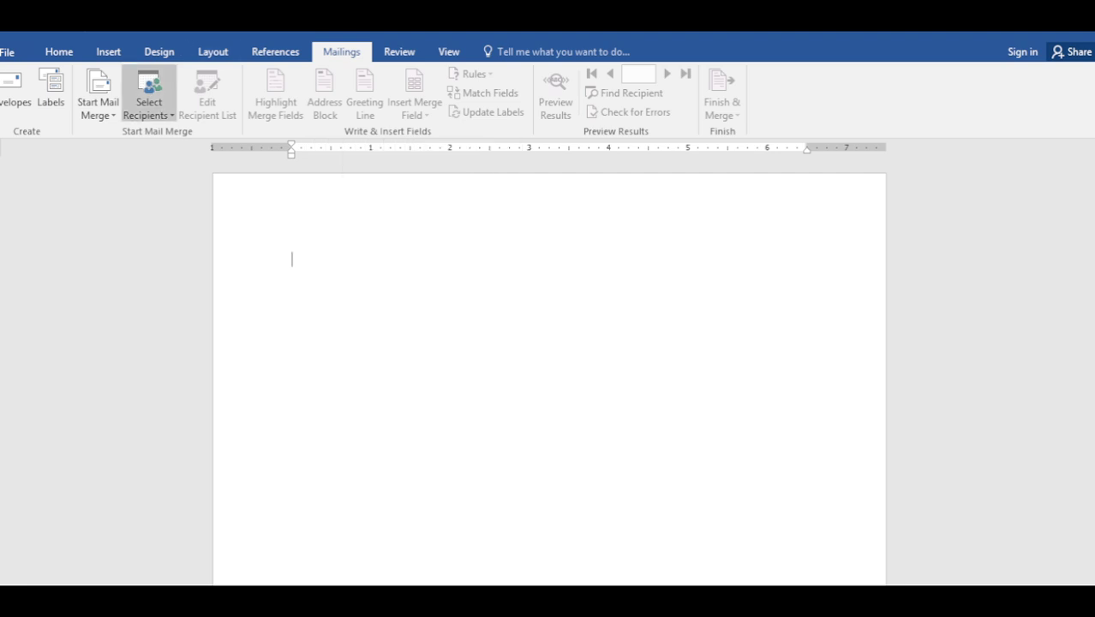
click(148, 103)
click(192, 152)
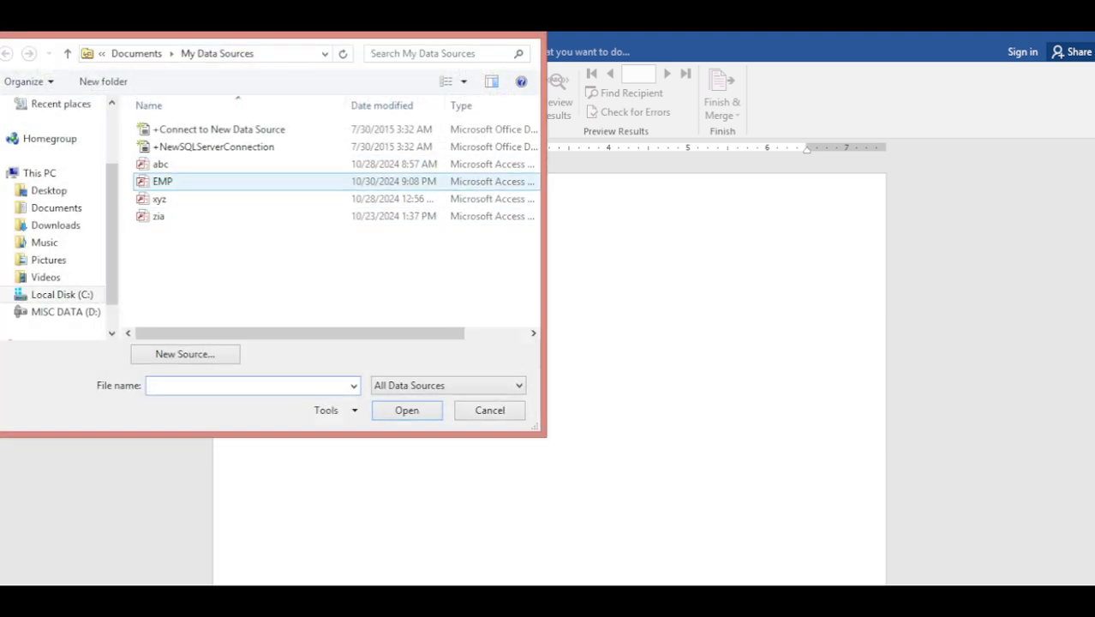
click(162, 181)
key(Return)
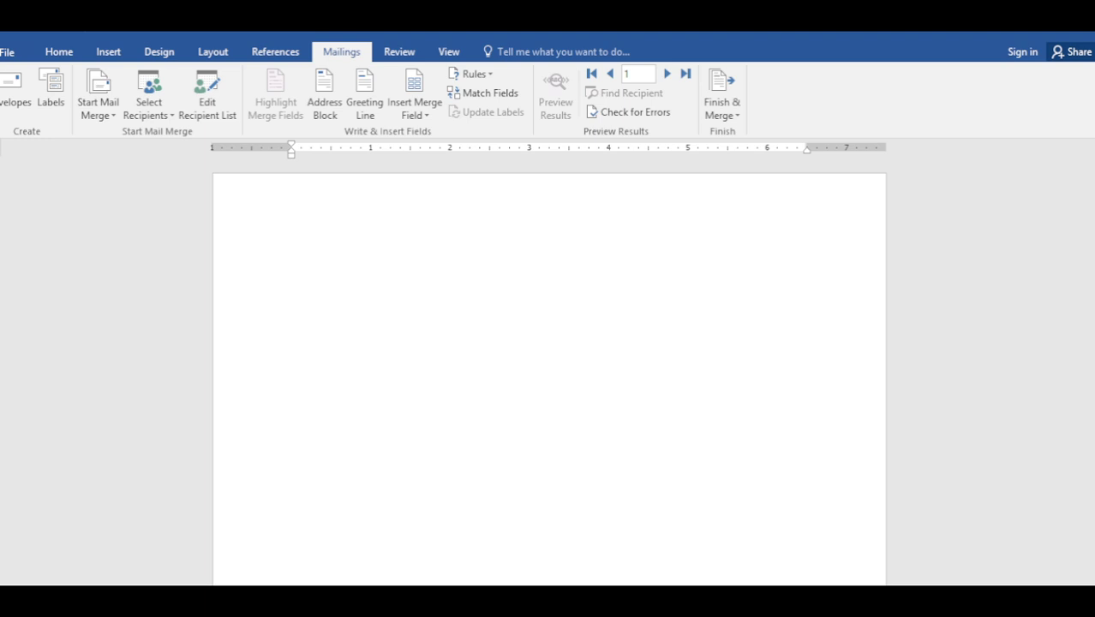
- Insert a greeting line that uses "To Whom It May Concern:" for invalid recipient names
click(365, 95)
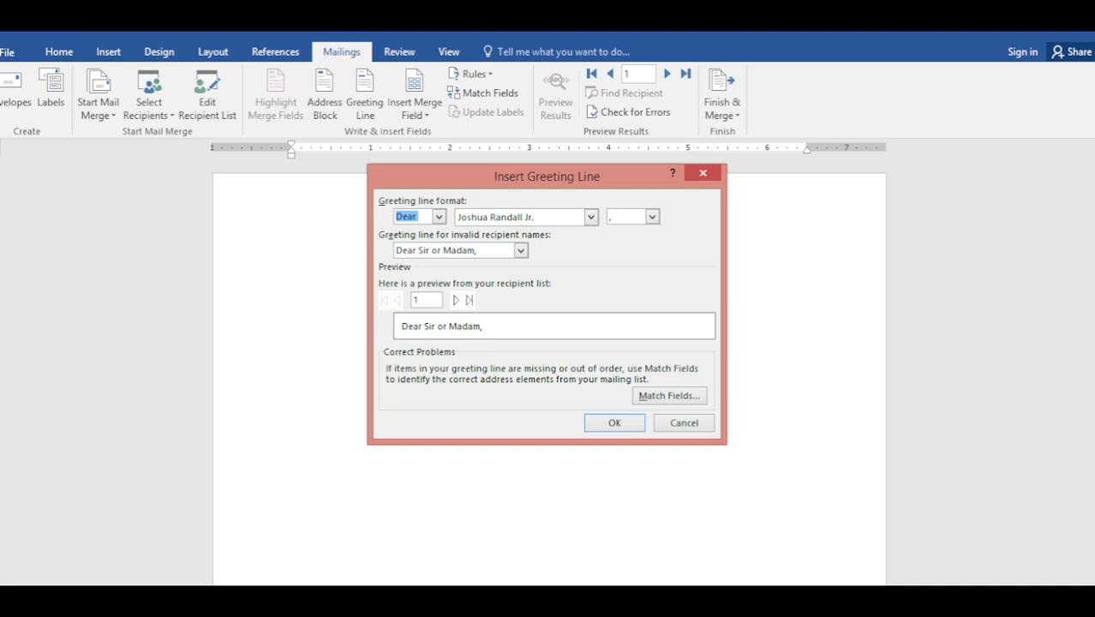
click(521, 250)
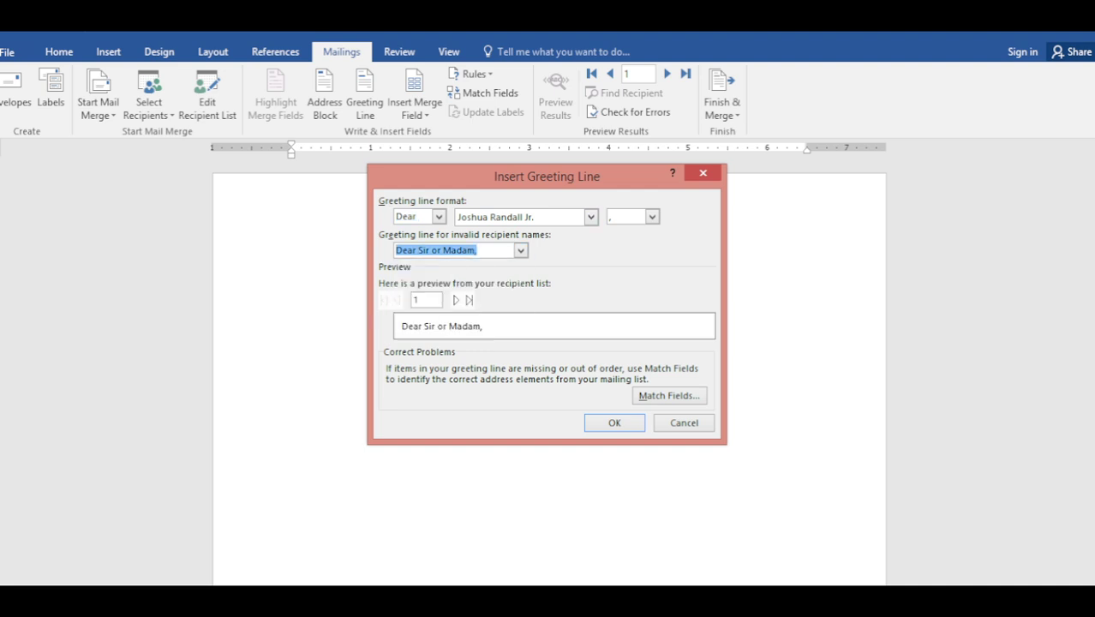
click(521, 250)
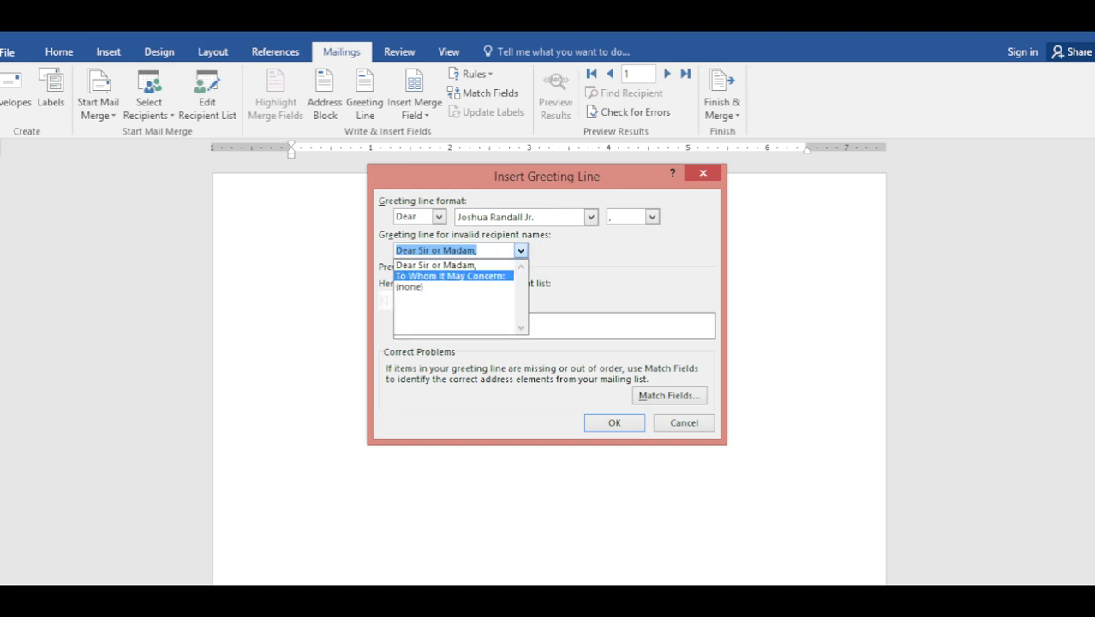
click(451, 276)
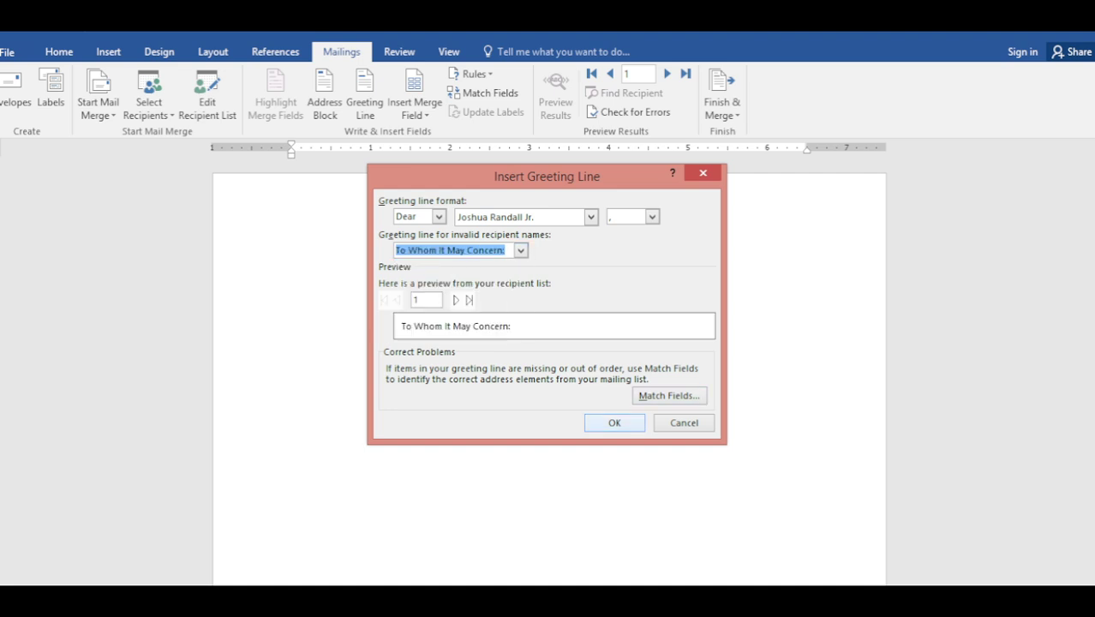
key(Return)
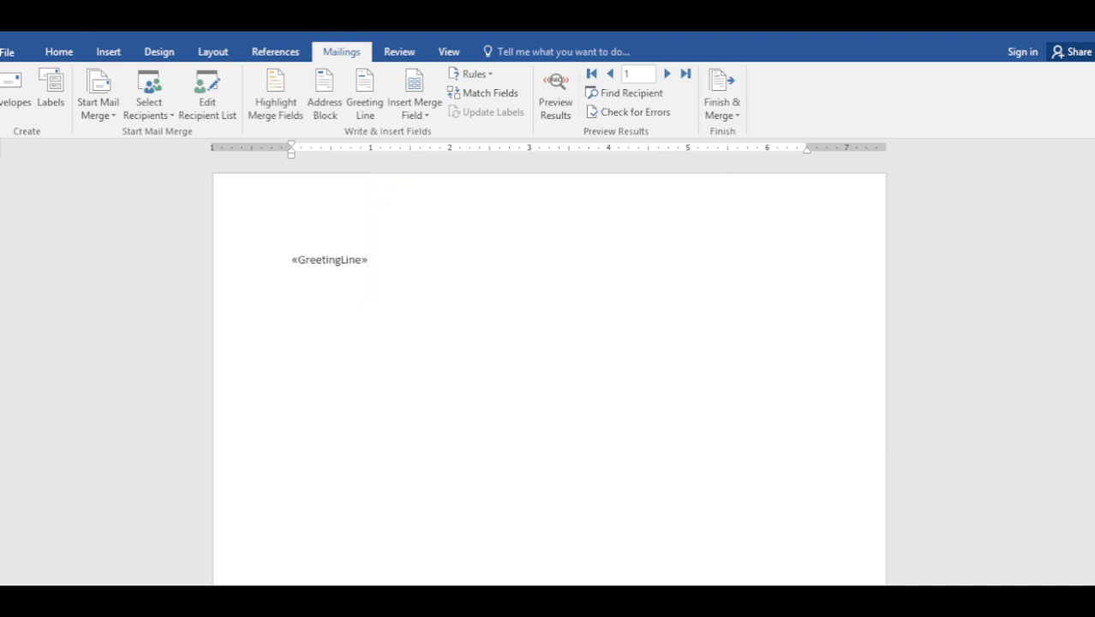